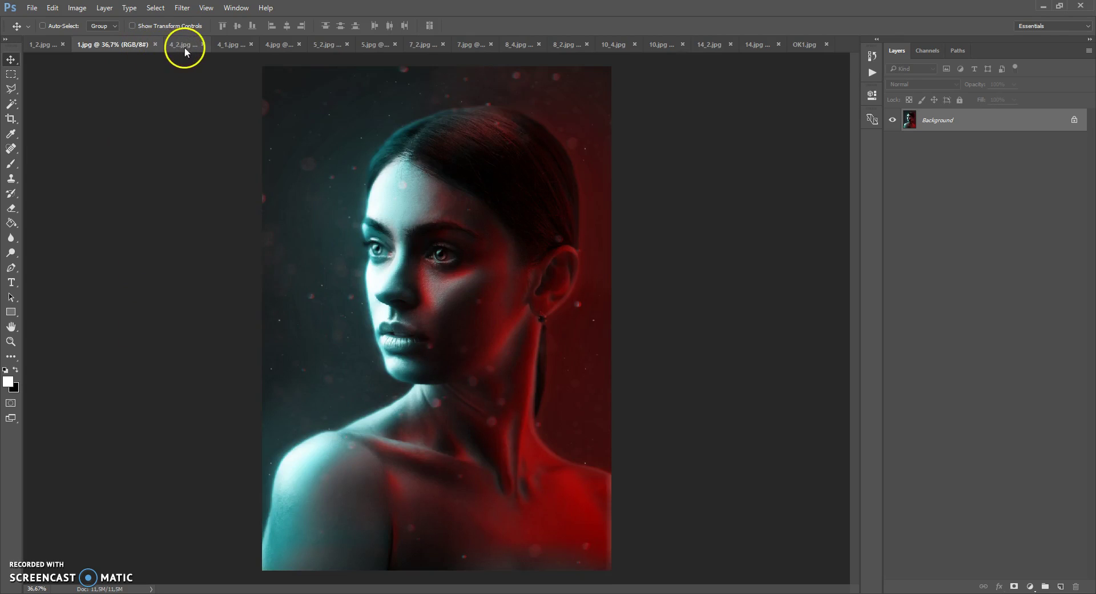
Step: Examine the before-and-after example images of the man with the pipe and the baseball player, including the player's upper body up close
{"action": "left_click", "coordinate": [185, 44]}
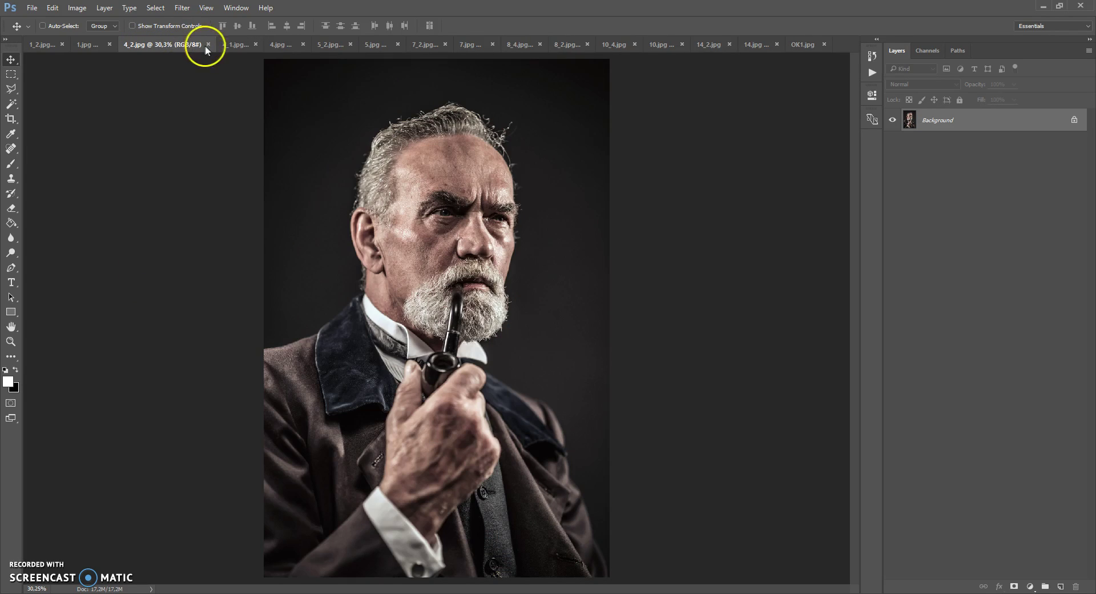
{"action": "left_click", "coordinate": [234, 45]}
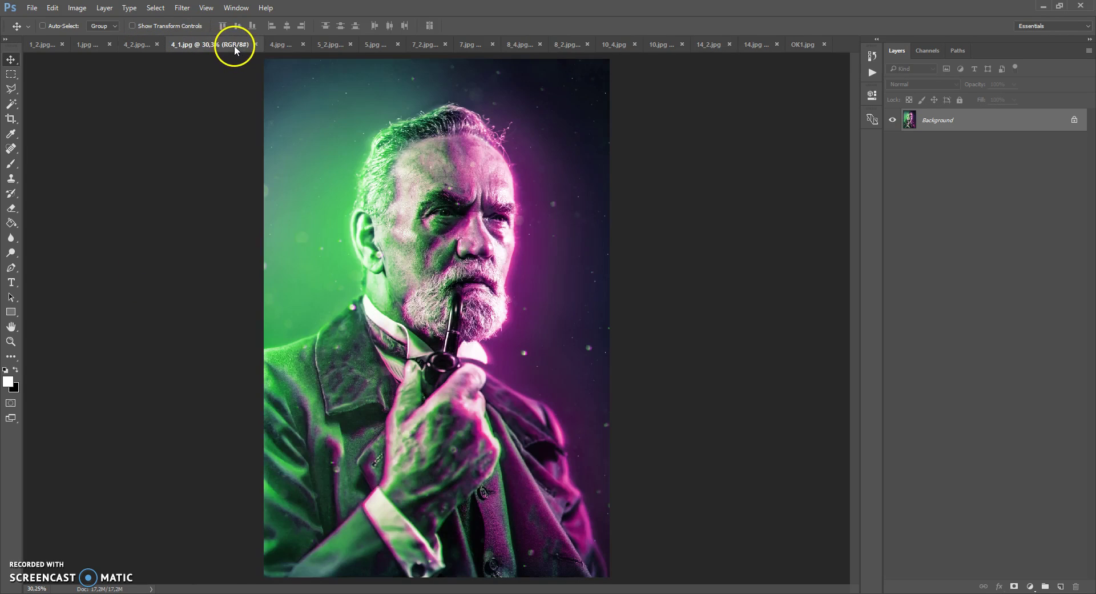
{"action": "left_click", "coordinate": [283, 46]}
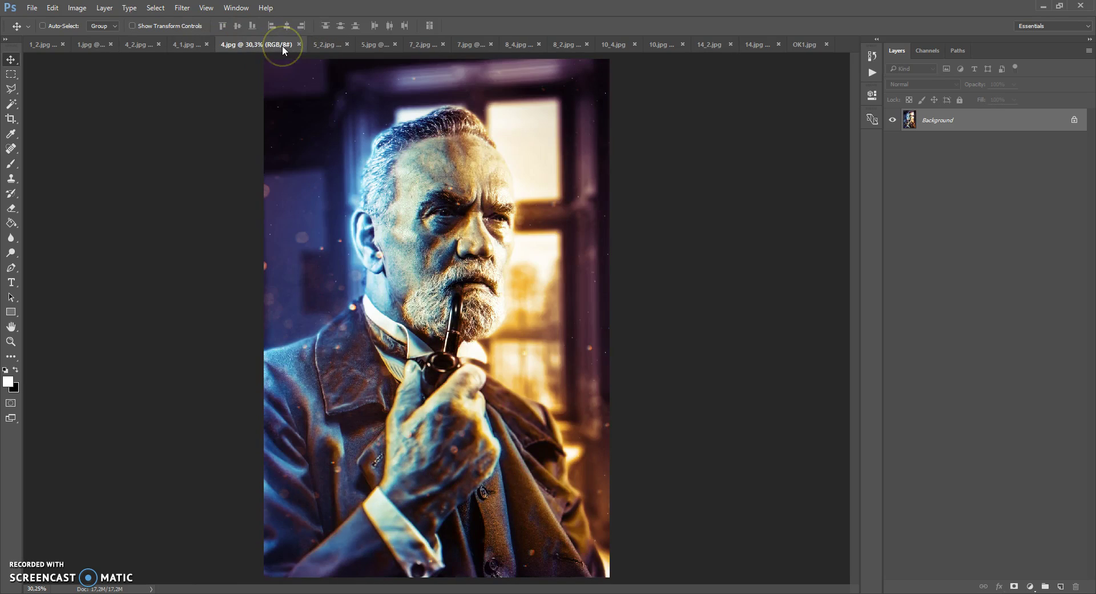
{"action": "left_click", "coordinate": [330, 44]}
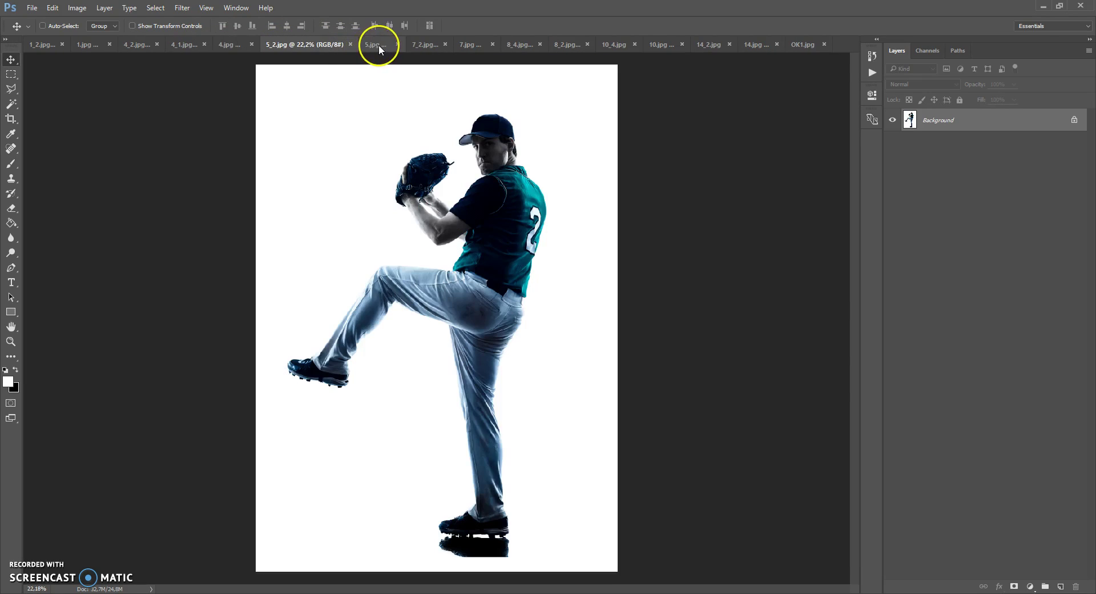
{"action": "left_click", "coordinate": [379, 44]}
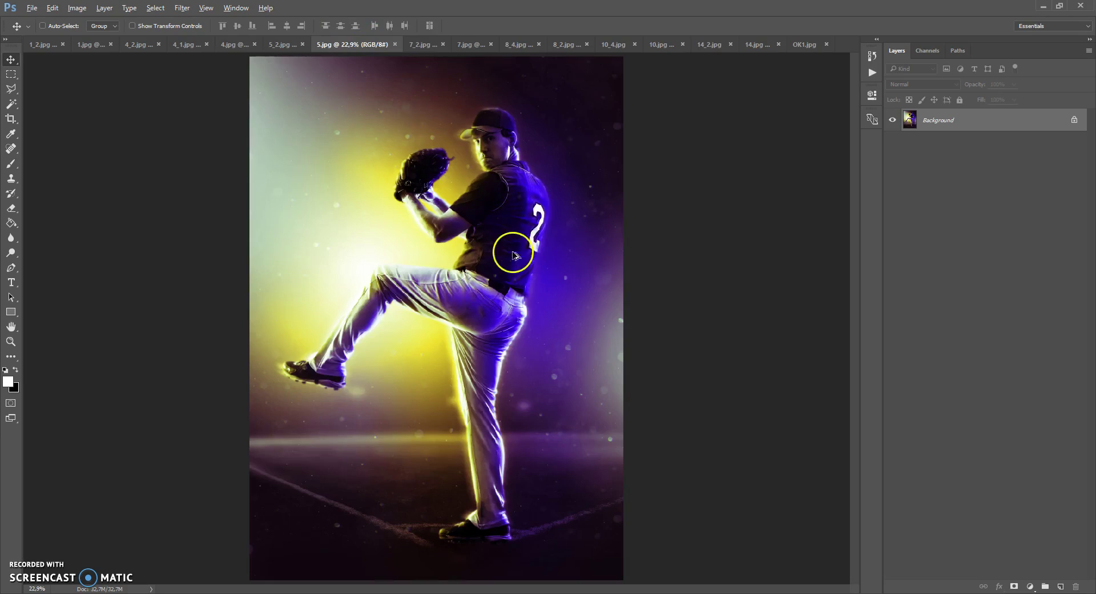
{"action": "scroll", "coordinate": [524, 210], "scroll_direction": "up", "scroll_amount": 4}
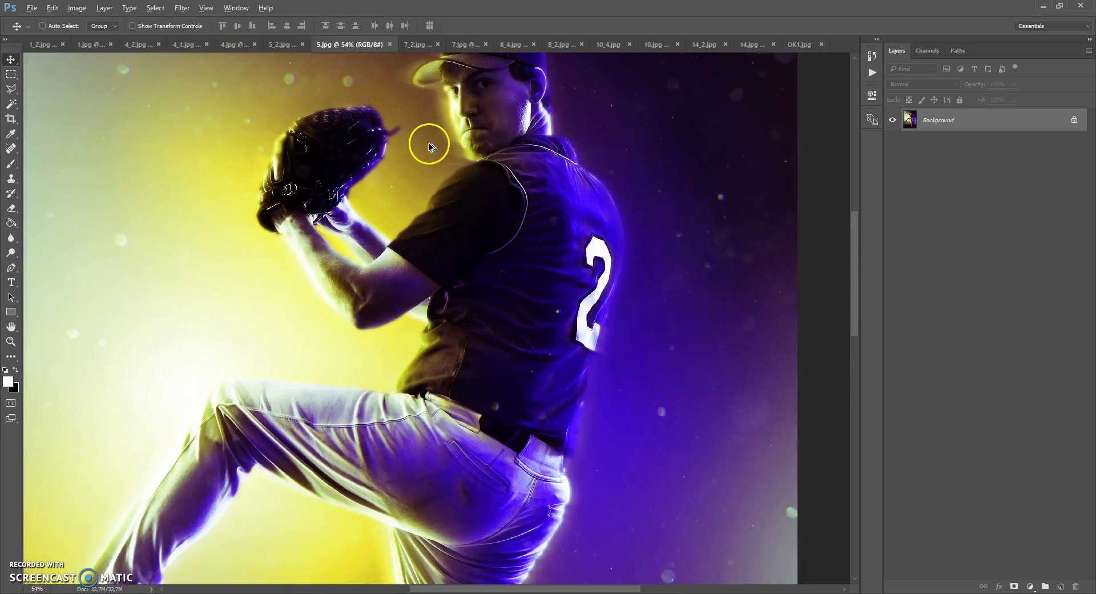
{"action": "left_click_drag", "start_coordinate": [854, 222], "coordinate": [860, 195]}
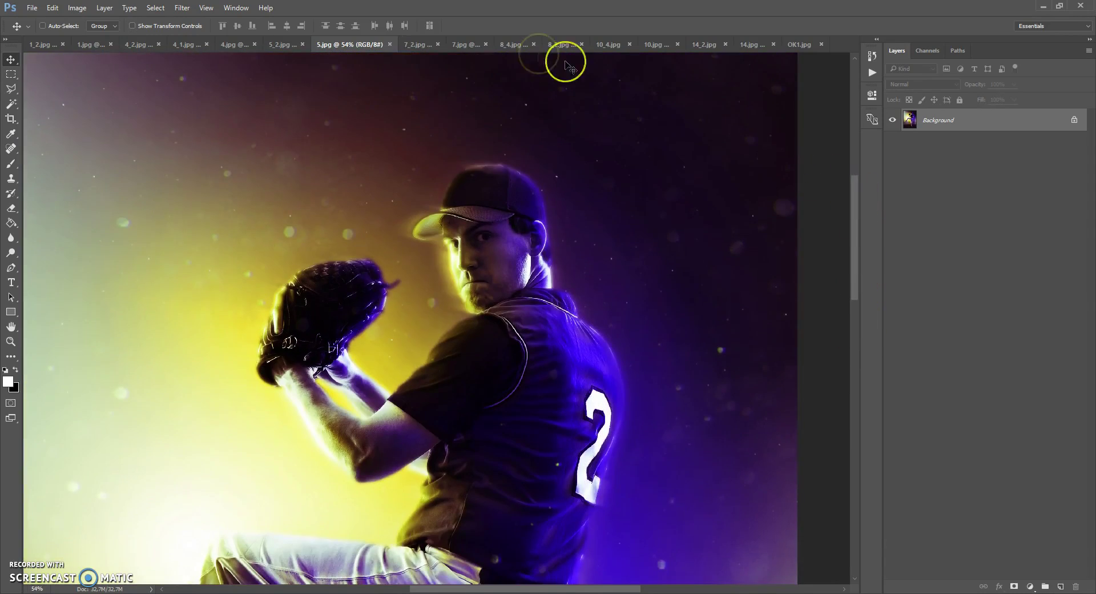
Step: Examine the remaining before-and-after example images, from 7_2.jpg through 14.jpg
{"action": "left_click", "coordinate": [417, 50]}
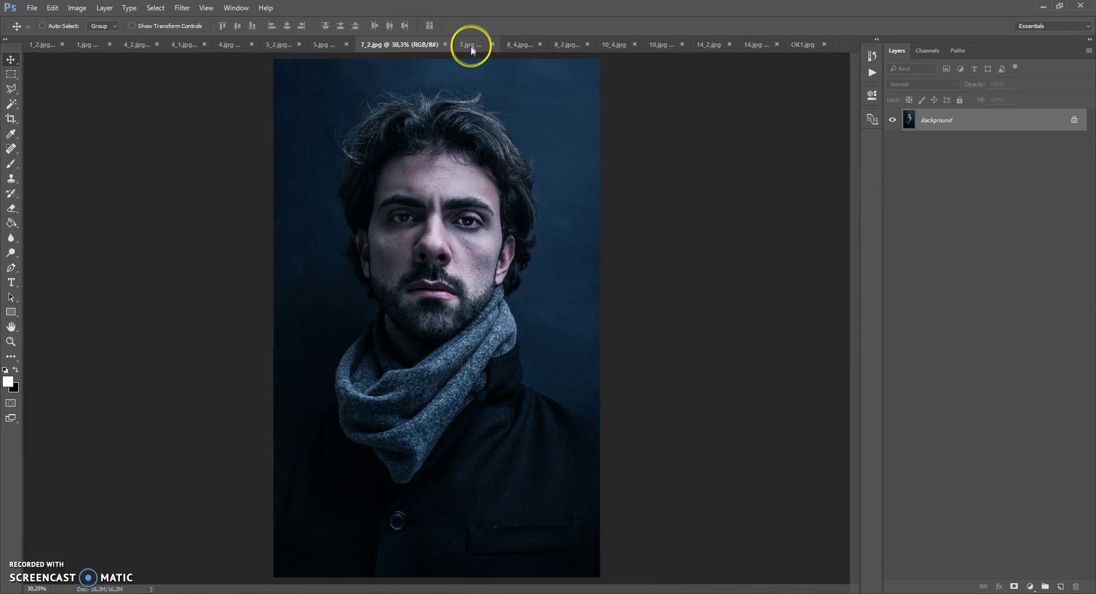
{"action": "left_click", "coordinate": [471, 48]}
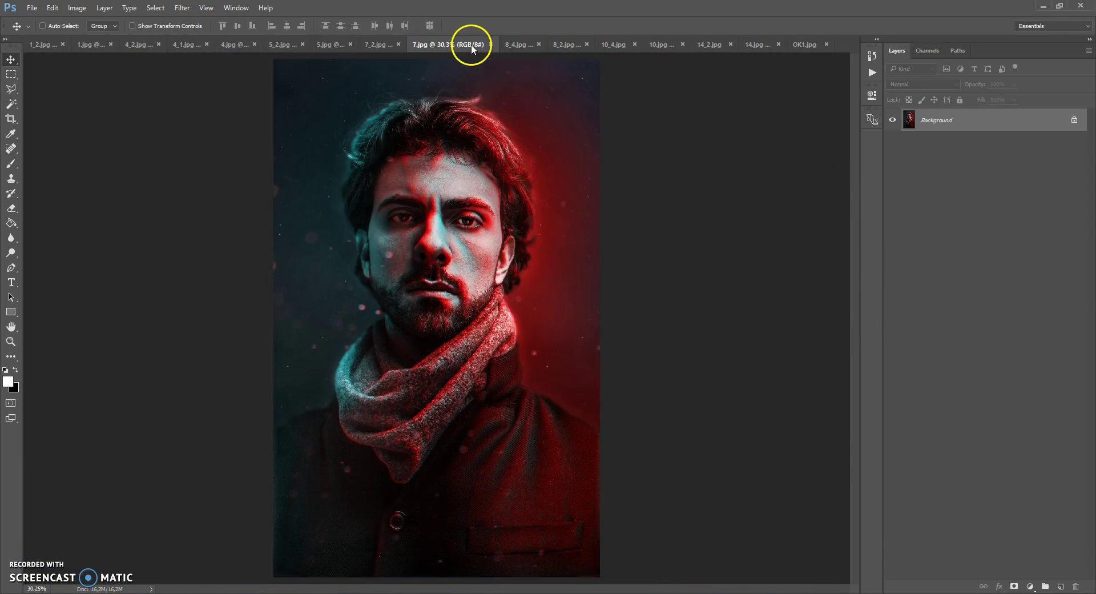
{"action": "left_click", "coordinate": [526, 44]}
{"action": "left_click", "coordinate": [570, 44]}
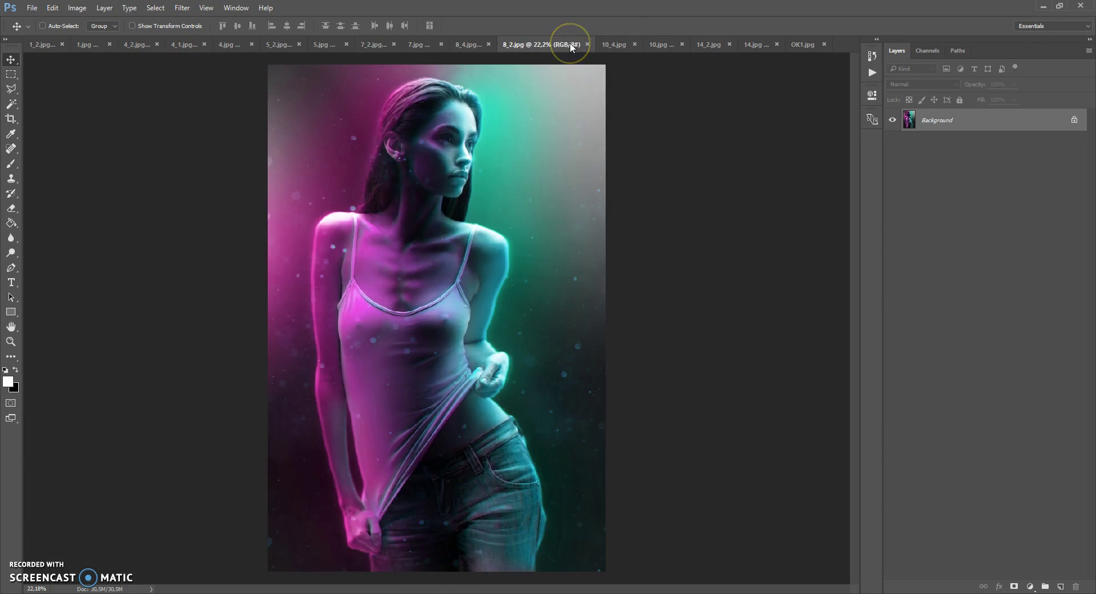
{"action": "left_click", "coordinate": [621, 44]}
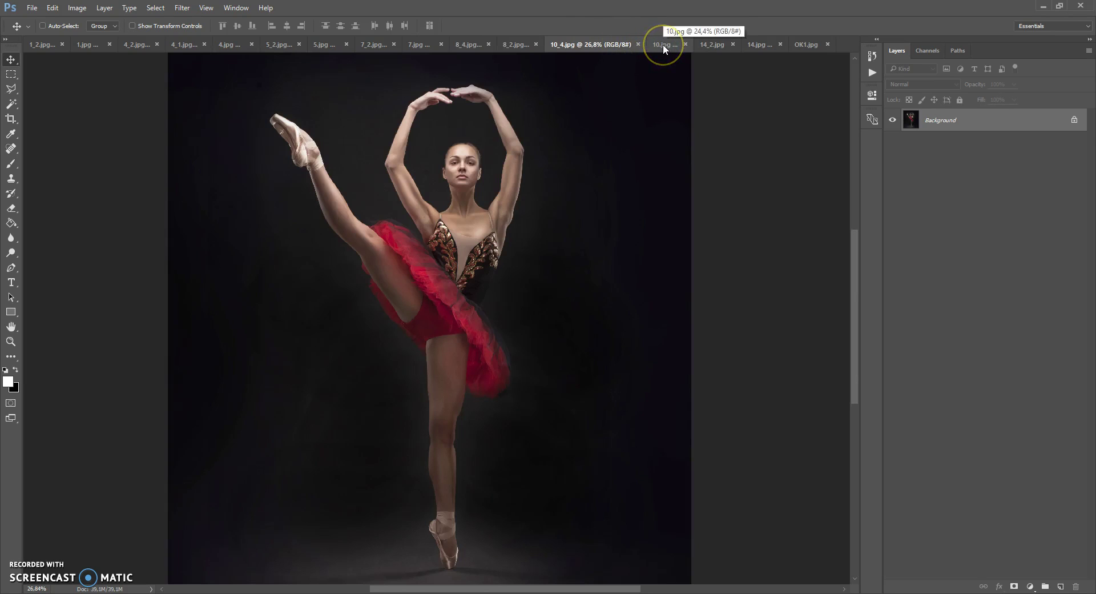
{"action": "left_click", "coordinate": [663, 44]}
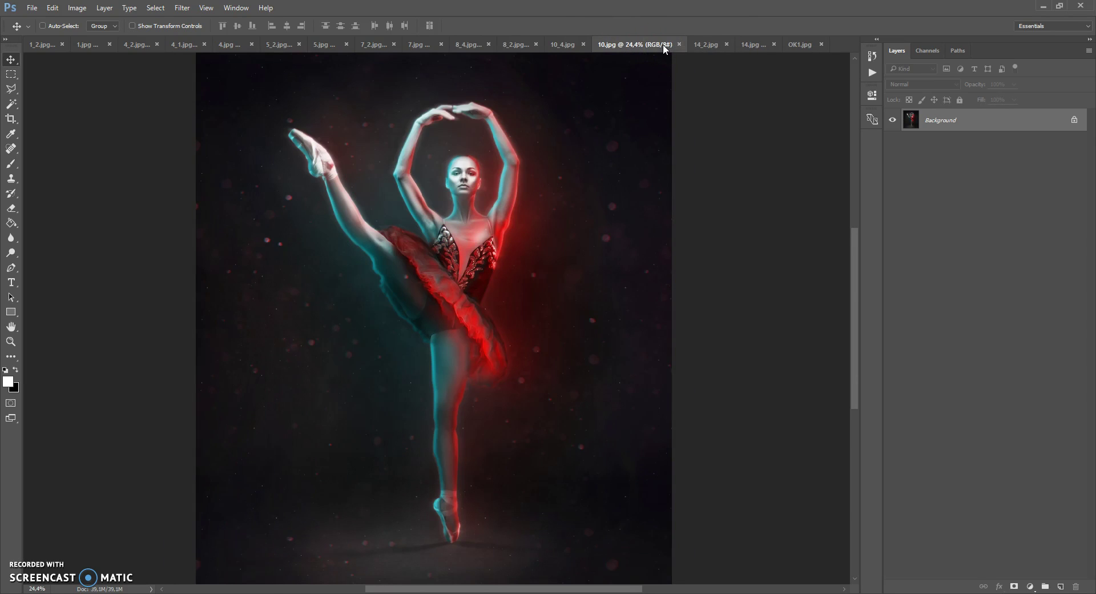
{"action": "left_click", "coordinate": [716, 43]}
{"action": "left_click", "coordinate": [759, 45]}
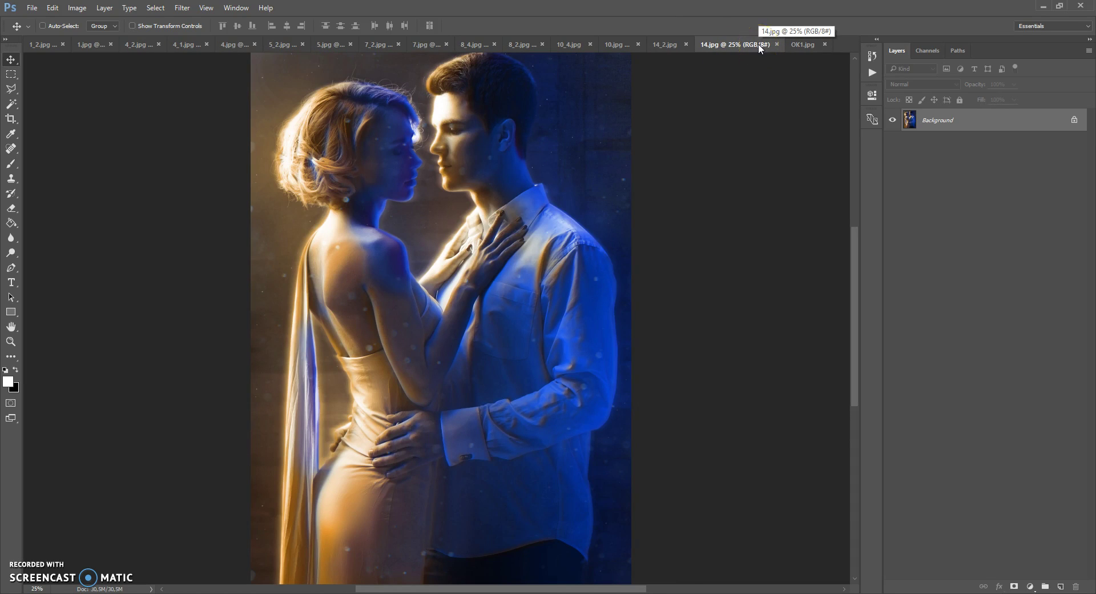
Step: Bring up OK1.jpg and check its pixel dimensions and resolution in Image Size
{"action": "left_click", "coordinate": [801, 44]}
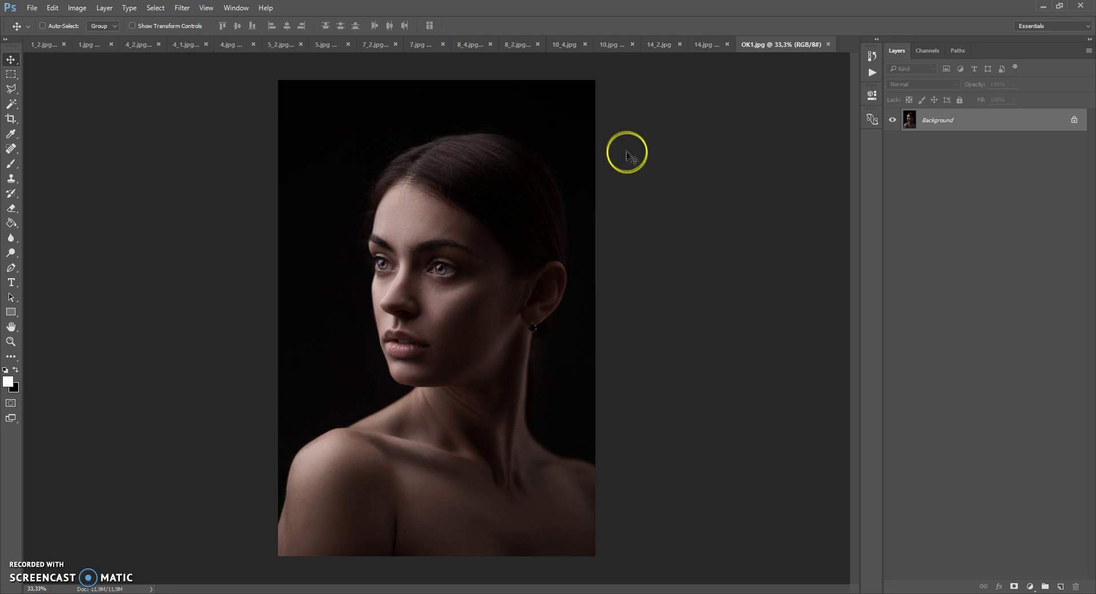
{"action": "left_click", "coordinate": [77, 8]}
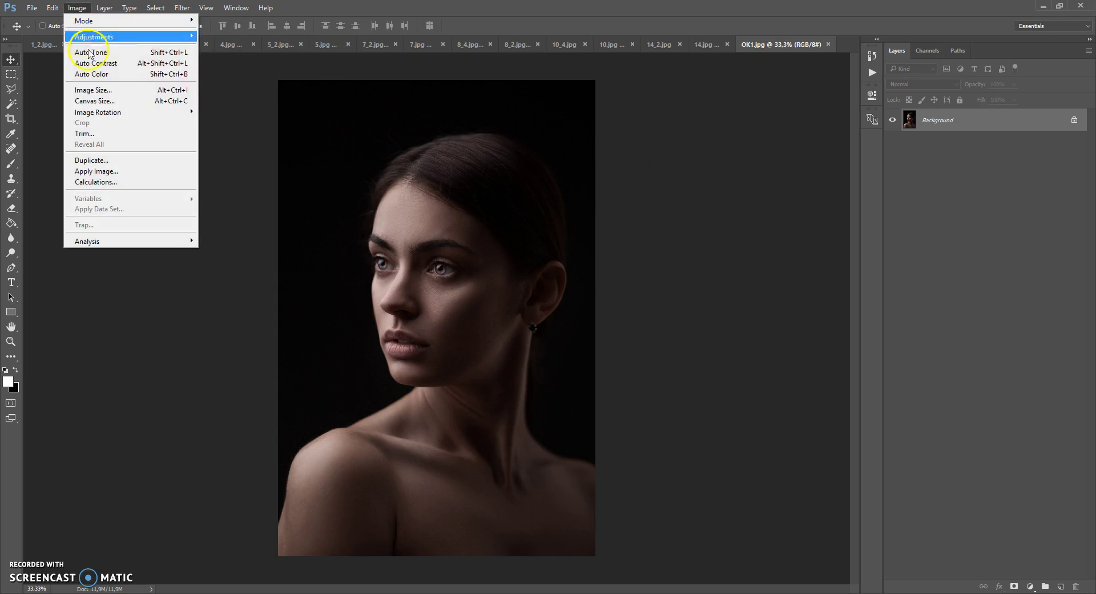
{"action": "left_click", "coordinate": [97, 90]}
{"action": "key", "text": "Tab"}
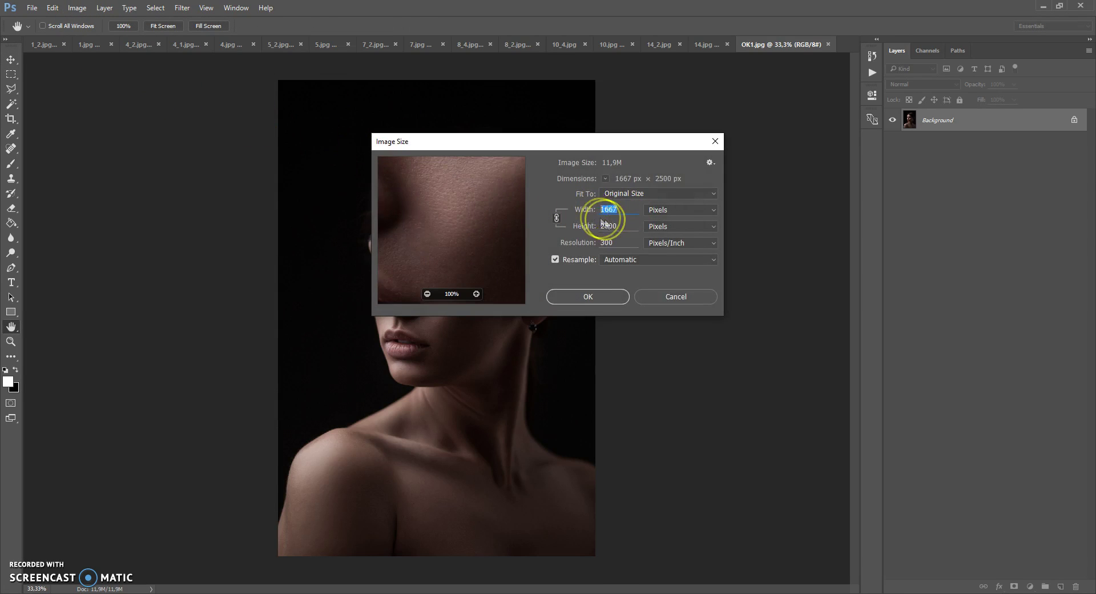
{"action": "left_click", "coordinate": [588, 297]}
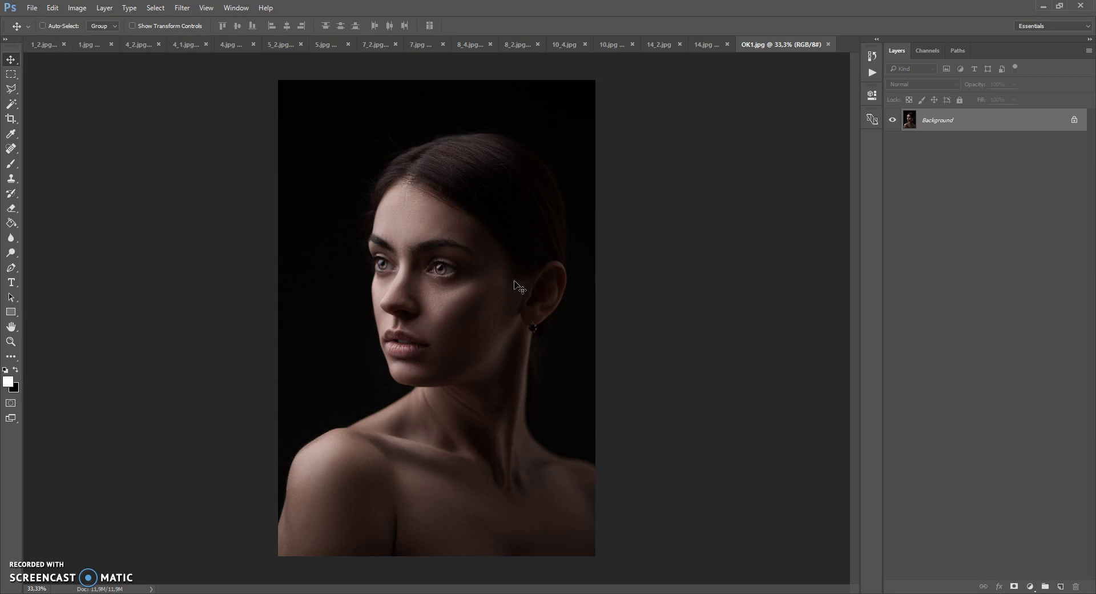
Step: Check the UI language in the Interface preferences
{"action": "left_click", "coordinate": [51, 10]}
{"action": "mouse_move", "coordinate": [86, 441]}
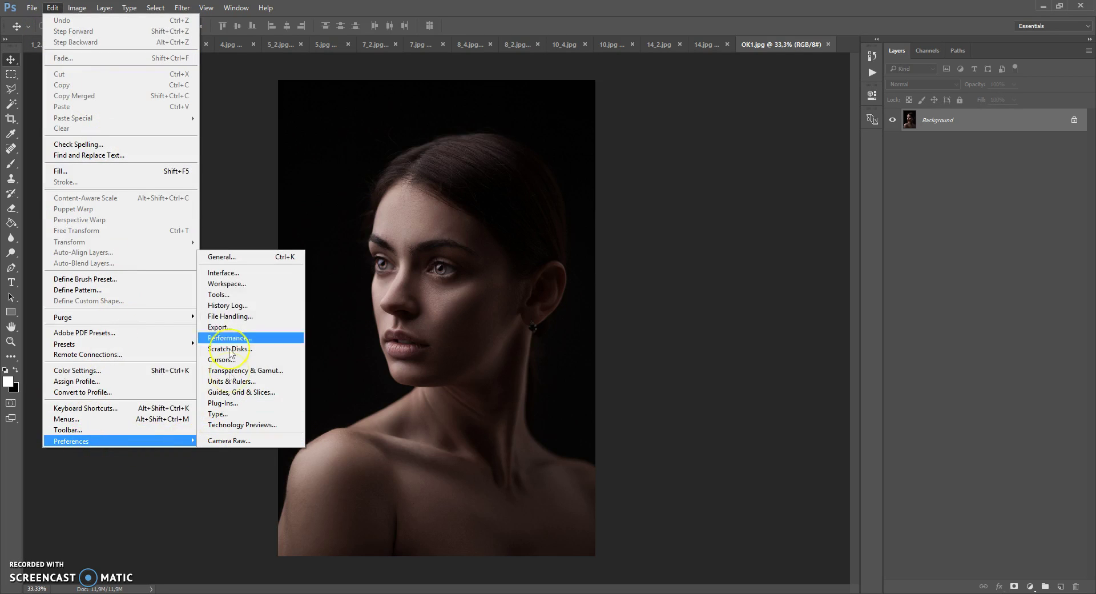
{"action": "left_click", "coordinate": [226, 277]}
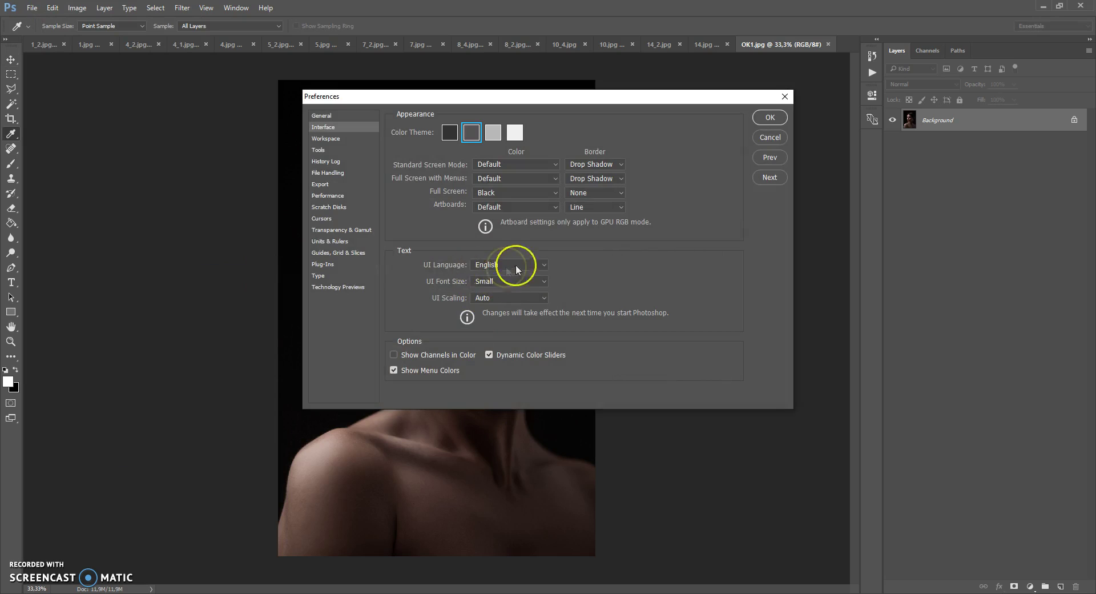
{"action": "left_click", "coordinate": [770, 117]}
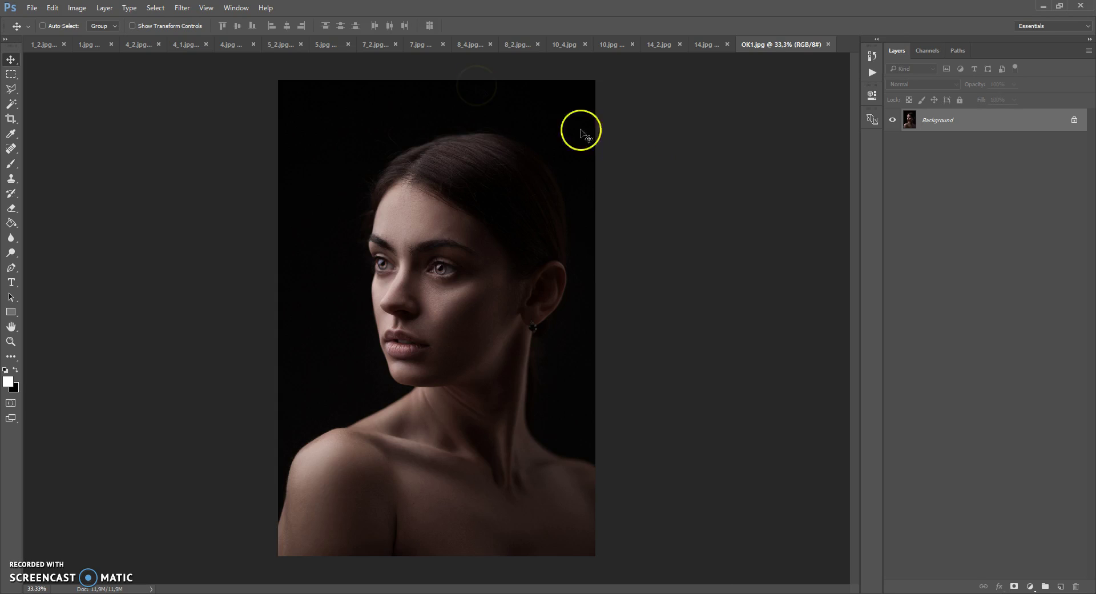
Step: Check the color mode and bit depth of OK1.jpg
{"action": "left_click", "coordinate": [77, 8]}
{"action": "mouse_move", "coordinate": [92, 21]}
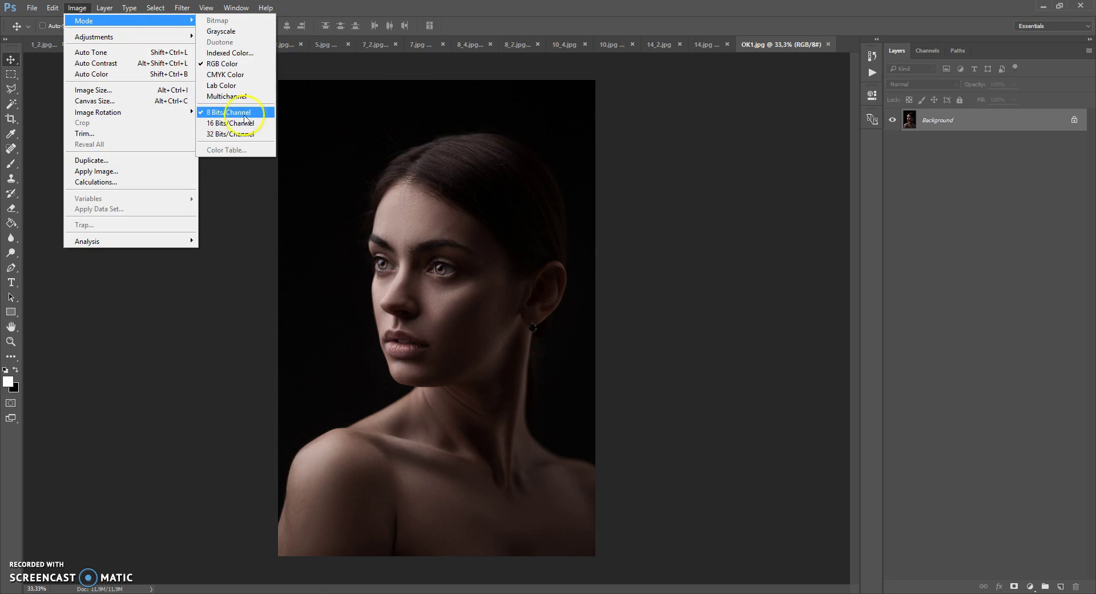
{"action": "left_click", "coordinate": [301, 72]}
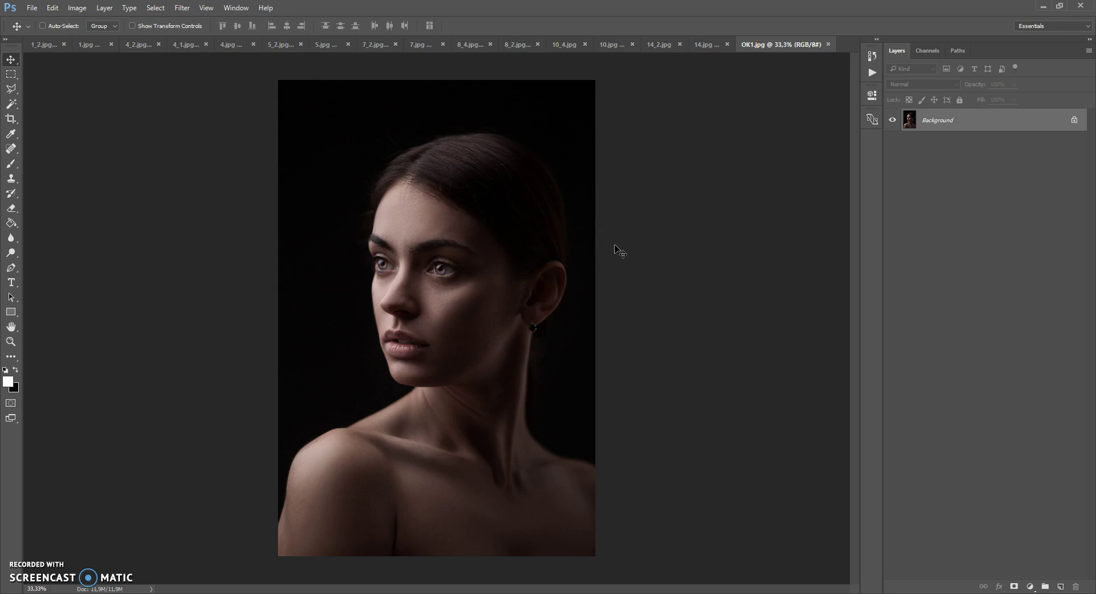
Step: Review the Layers Panel Options, including default masks on fill layers and adding "copy" to copied layers and groups
{"action": "left_click", "coordinate": [1089, 51]}
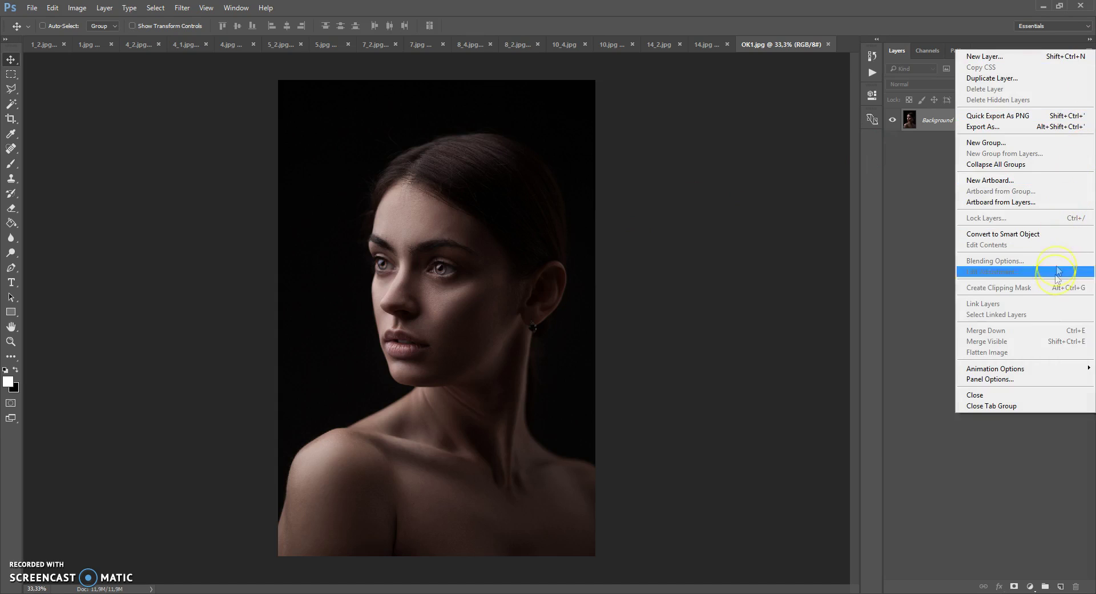
{"action": "left_click", "coordinate": [1008, 381]}
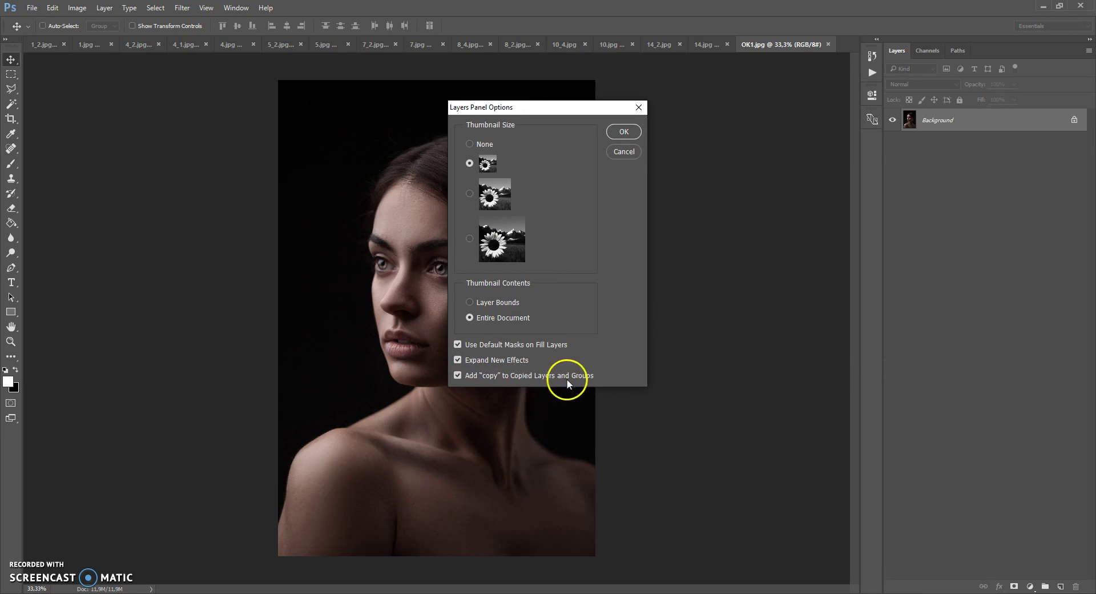
{"action": "left_click", "coordinate": [627, 131]}
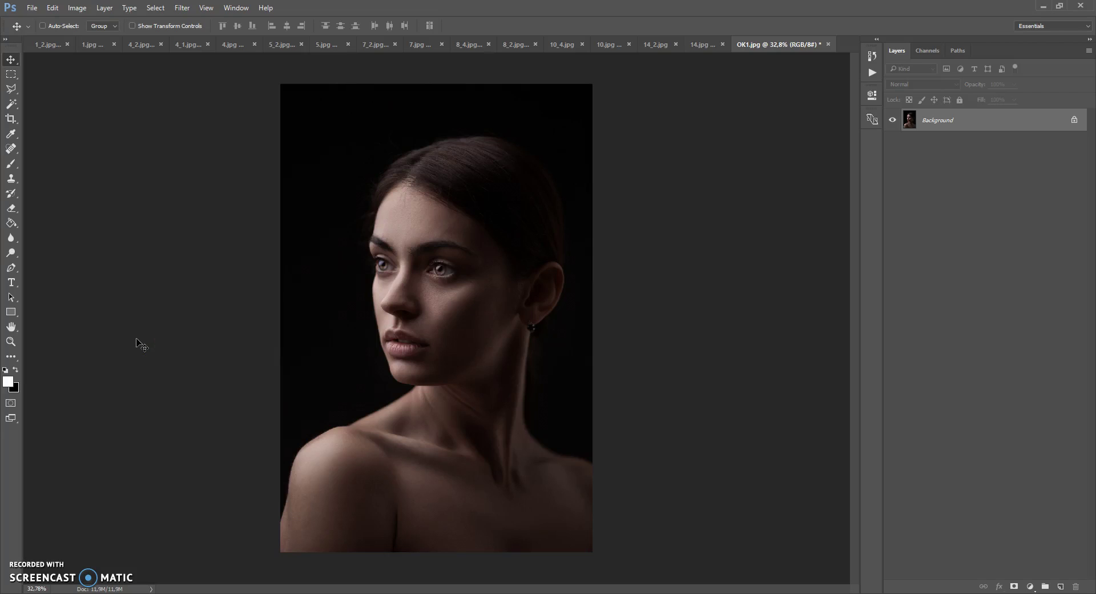
Step: Convert the locked Background into a regular layer with the default name Layer 0
{"action": "left_click", "coordinate": [158, 334]}
{"action": "double_click", "coordinate": [972, 123]}
{"action": "left_click", "coordinate": [642, 195]}
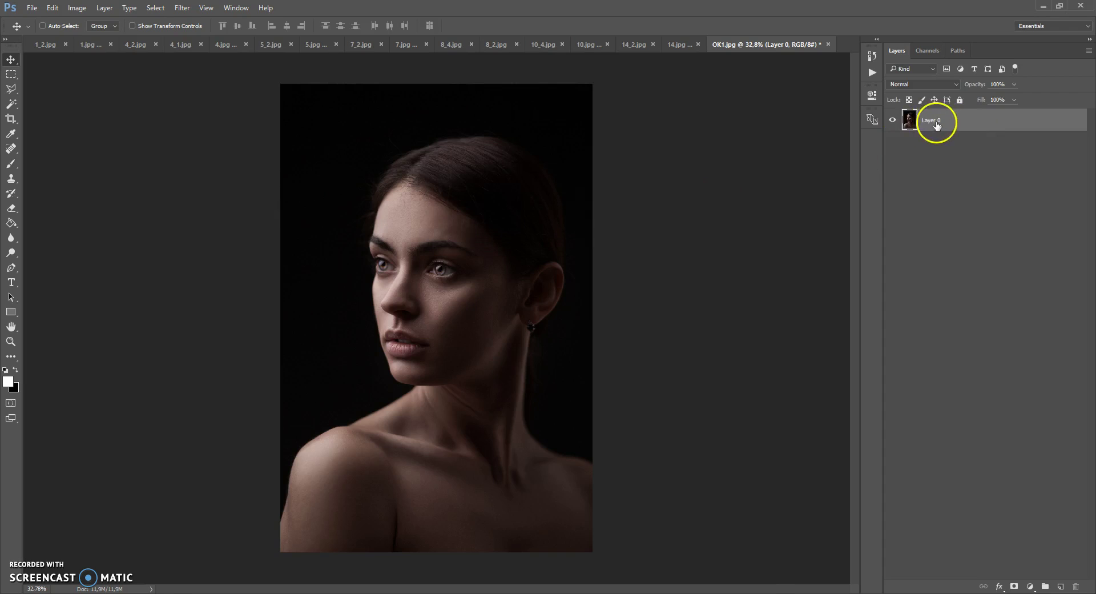
Step: Turn Layer 0 back into the locked Background layer
{"action": "left_click", "coordinate": [106, 16]}
{"action": "mouse_move", "coordinate": [125, 24]}
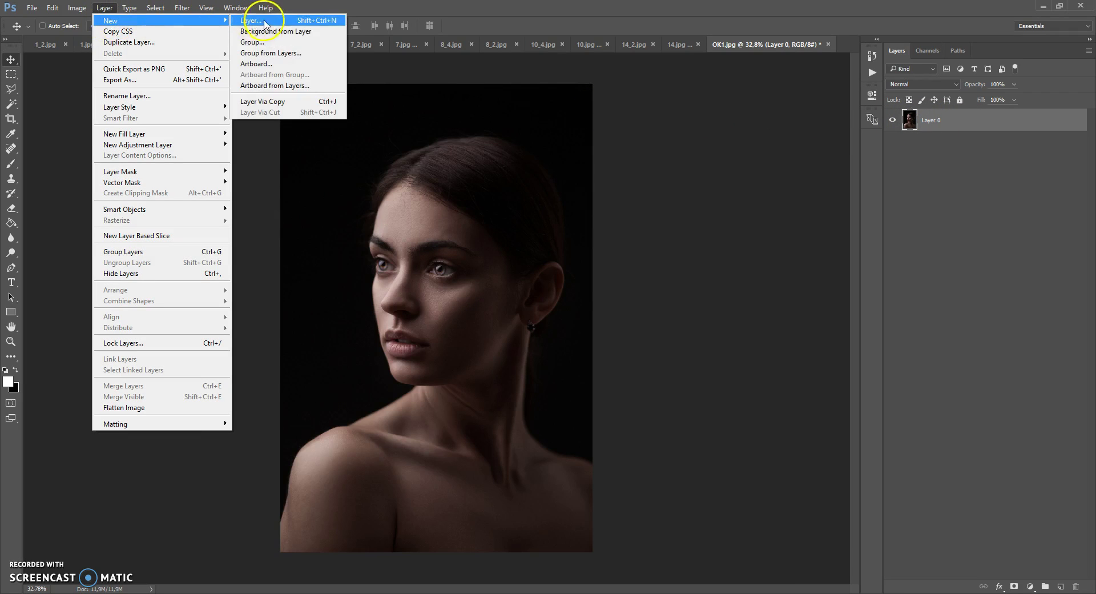
{"action": "left_click", "coordinate": [266, 33]}
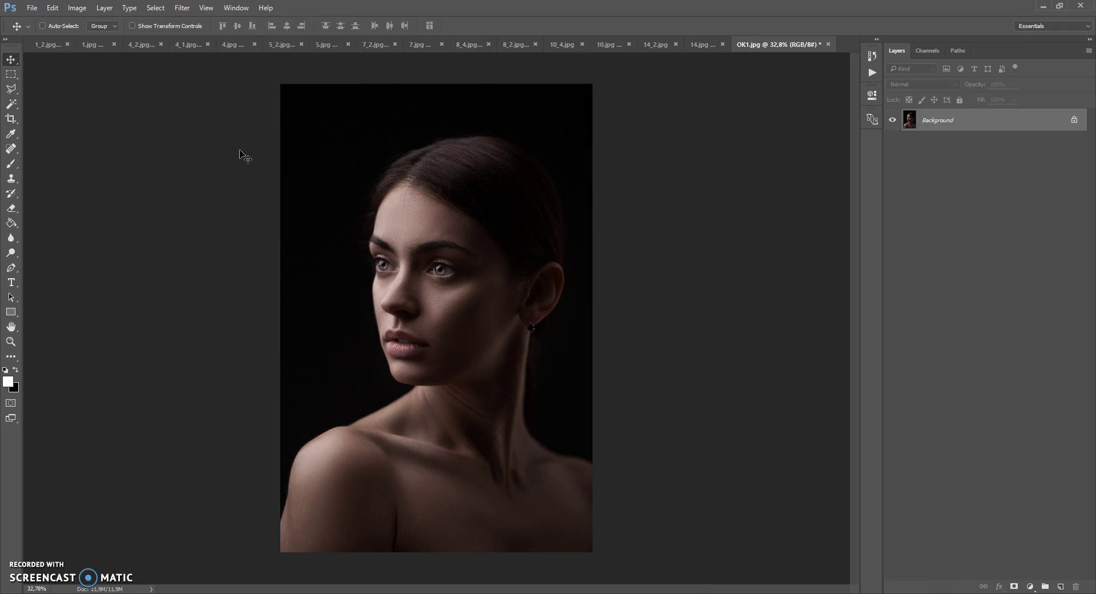
Step: Load the Double Light Patterns file into the Patterns presets with the Preset Manager
{"action": "scroll", "coordinate": [631, 239], "scroll_direction": "up", "scroll_amount": 1}
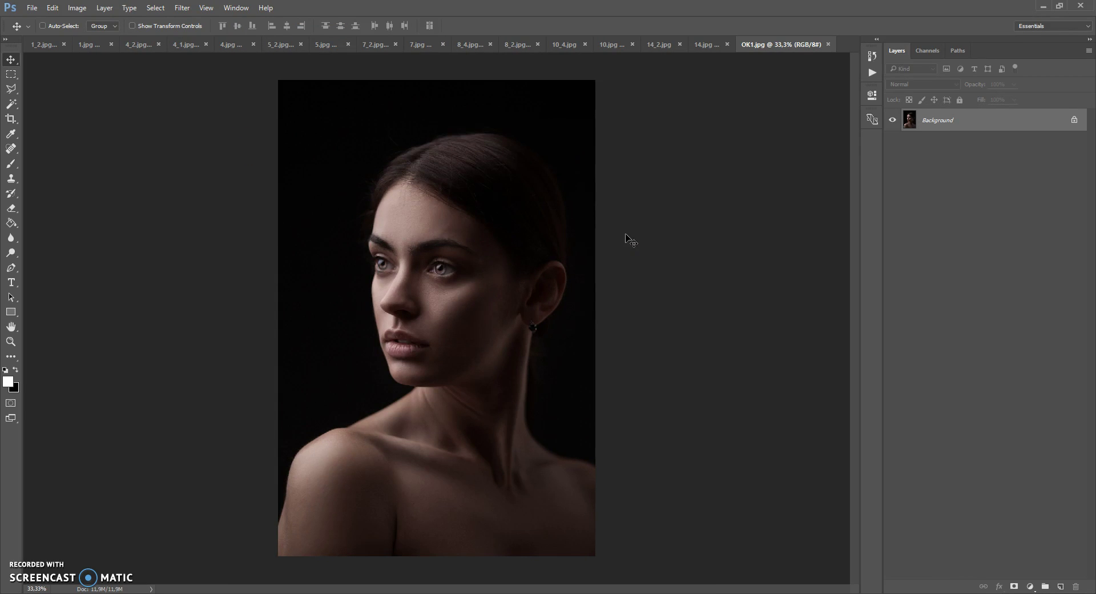
{"action": "left_click", "coordinate": [51, 7]}
{"action": "mouse_move", "coordinate": [84, 344]}
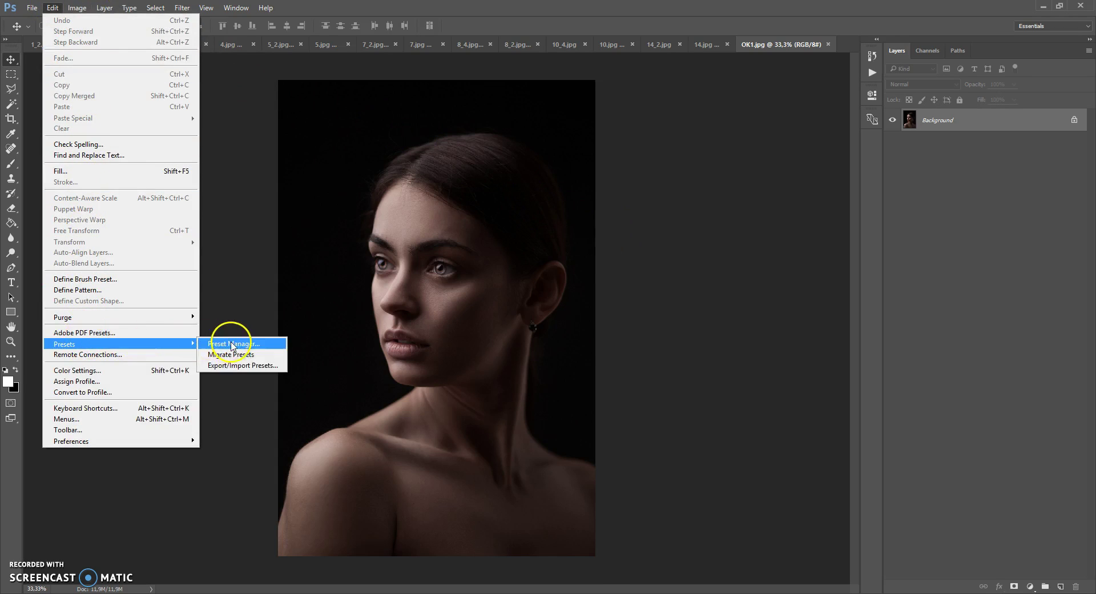
{"action": "left_click", "coordinate": [231, 343]}
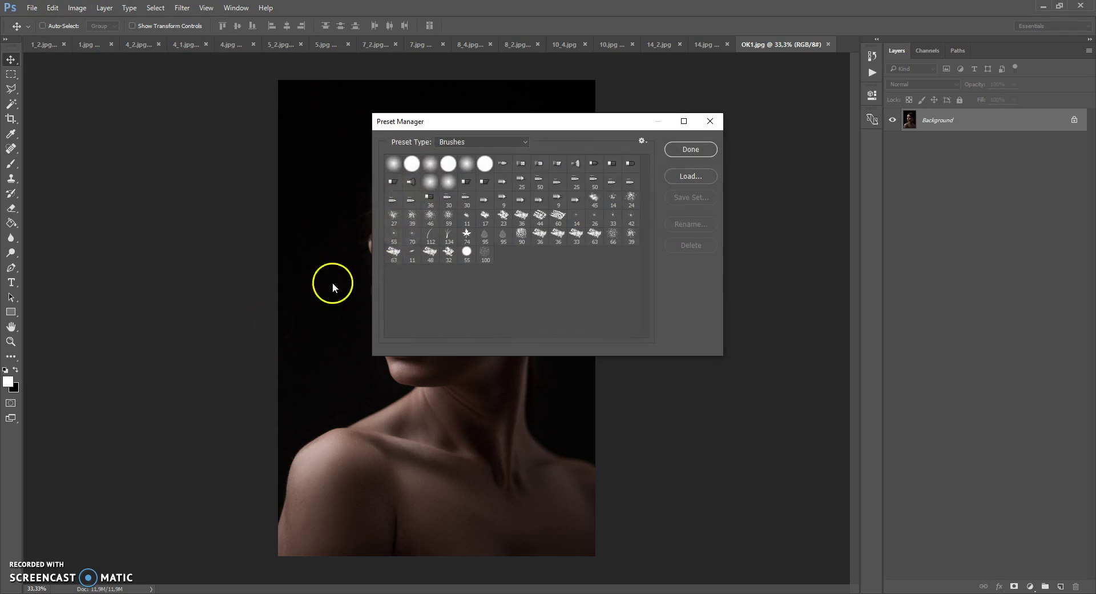
{"action": "left_click", "coordinate": [454, 142]}
{"action": "left_click", "coordinate": [451, 184]}
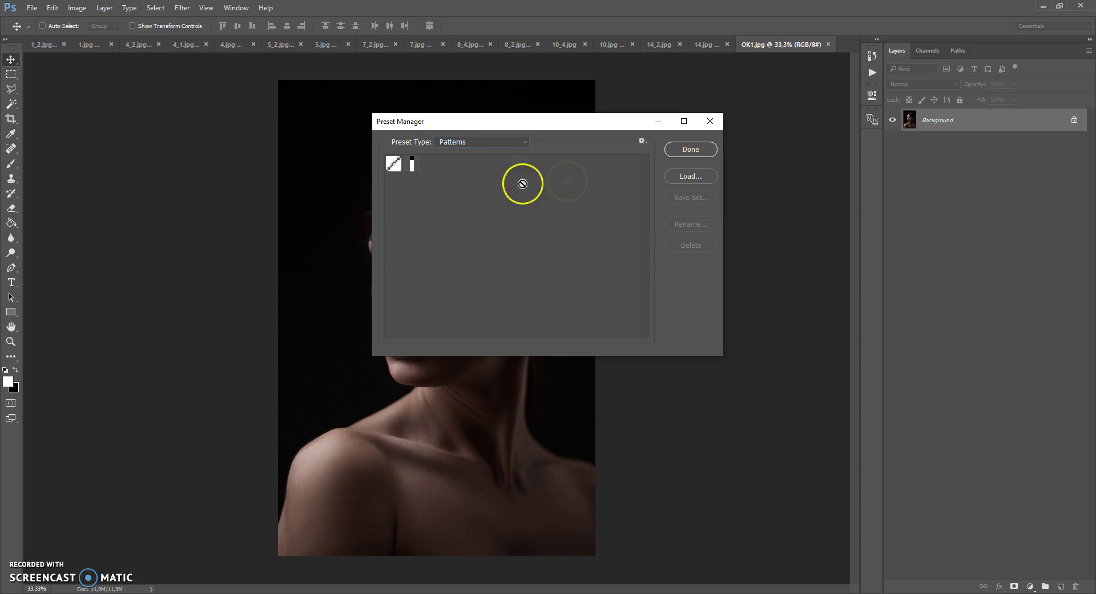
{"action": "left_click", "coordinate": [684, 178]}
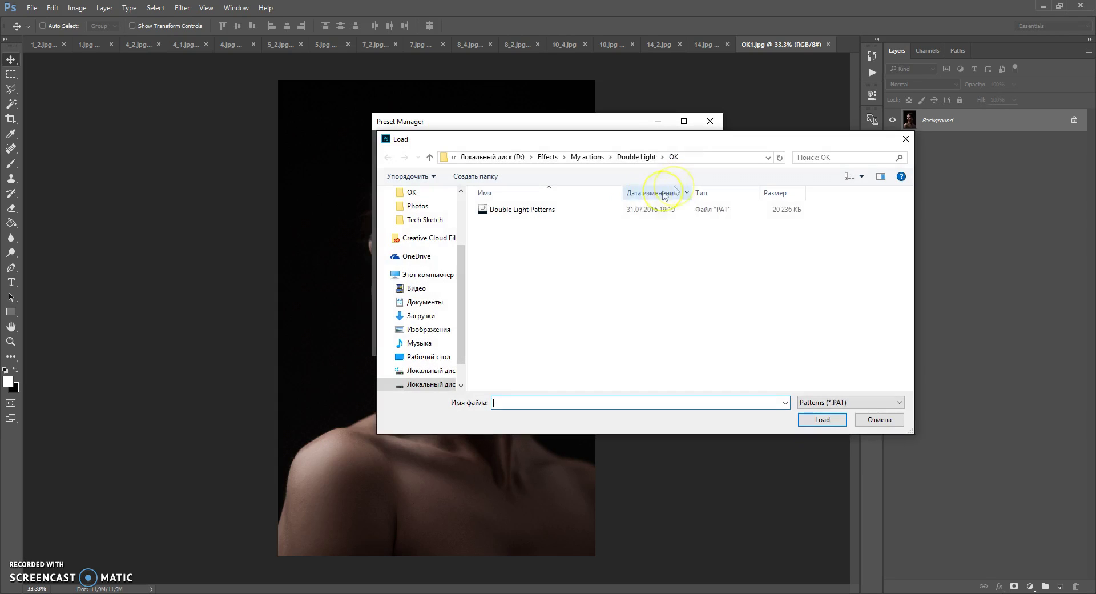
{"action": "double_click", "coordinate": [547, 210]}
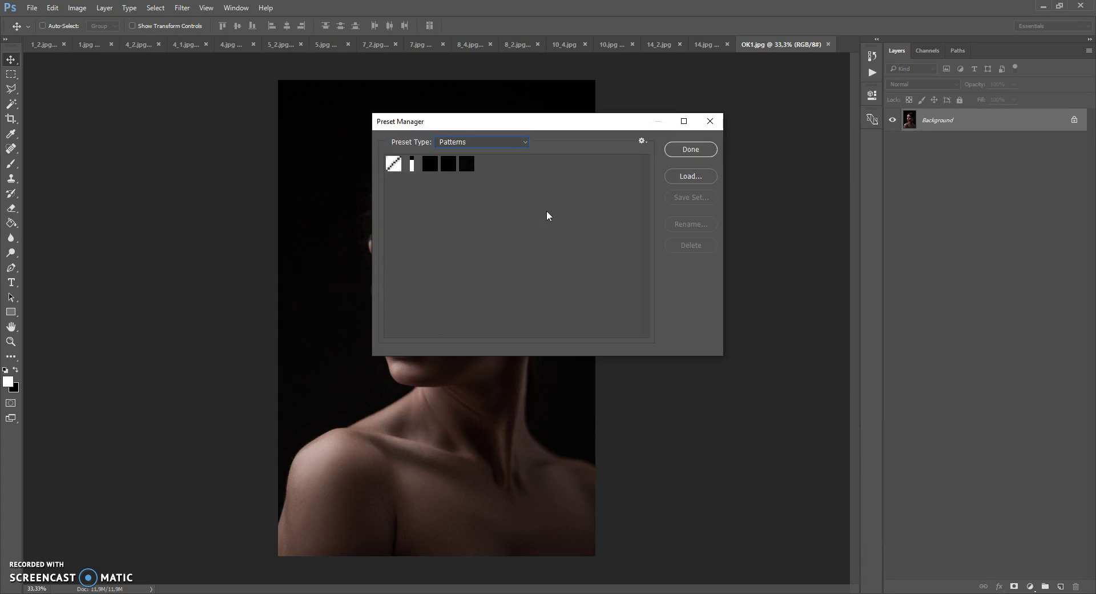
{"action": "left_click", "coordinate": [680, 149]}
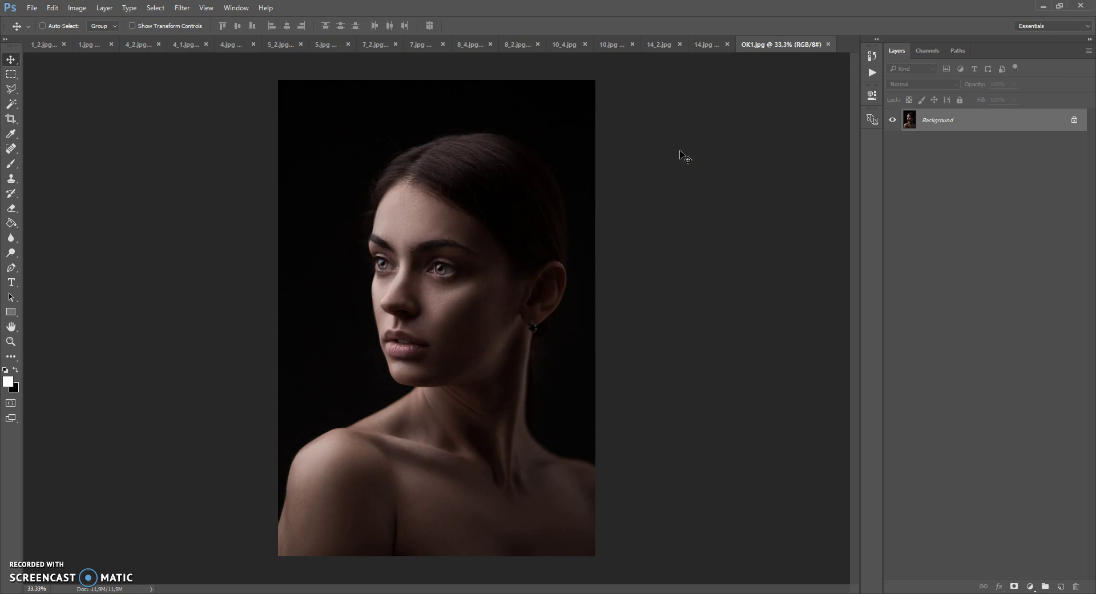
Step: Load the Double Light Photoshop Action file into the Actions list
{"action": "left_click", "coordinate": [235, 8]}
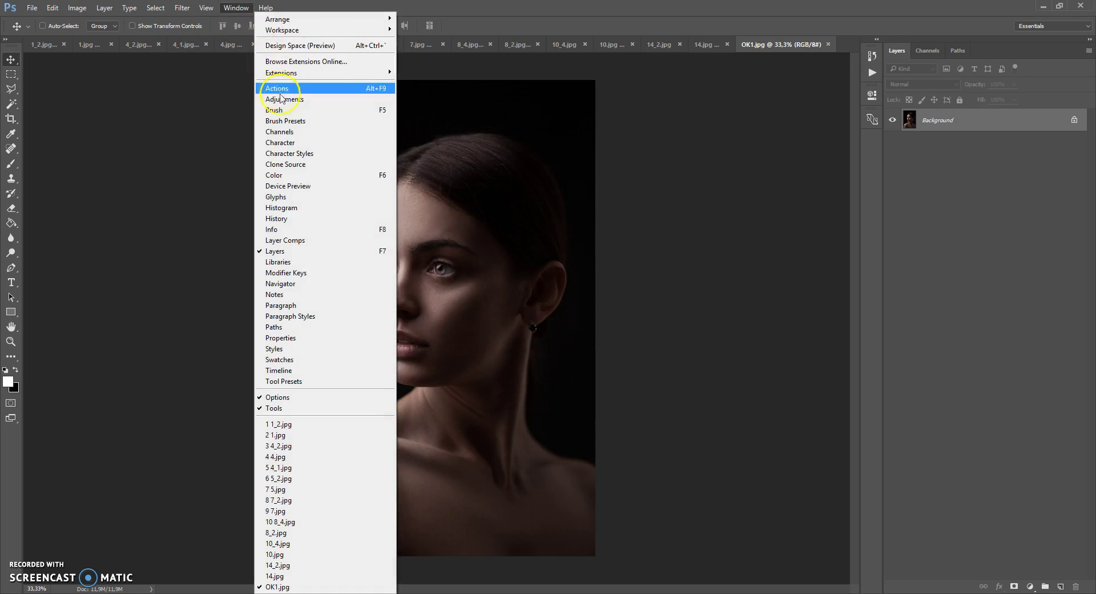
{"action": "left_click", "coordinate": [279, 90]}
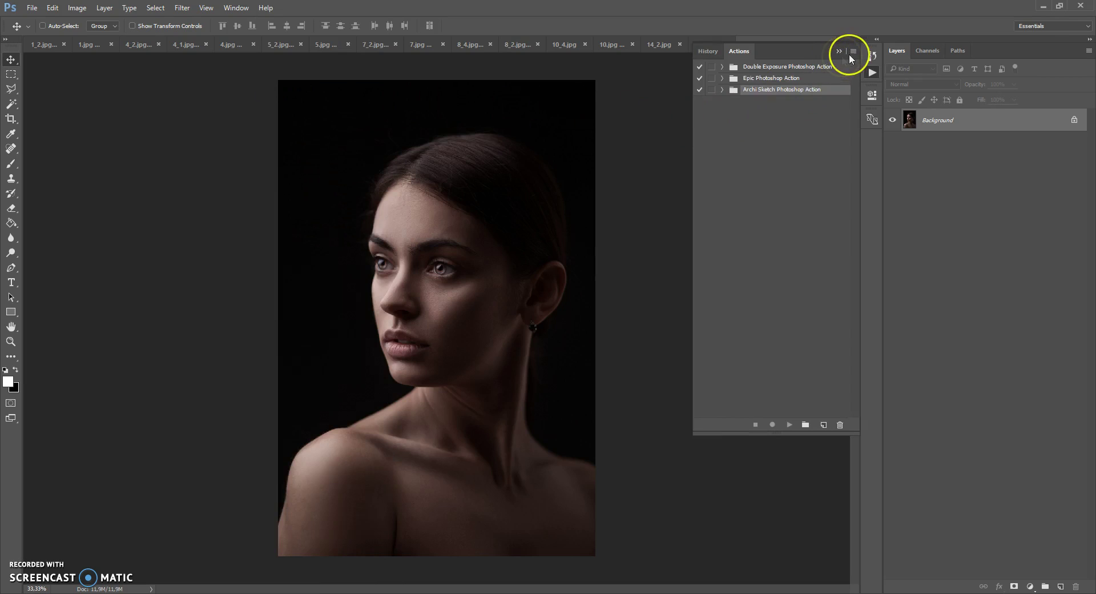
{"action": "left_click", "coordinate": [851, 52]}
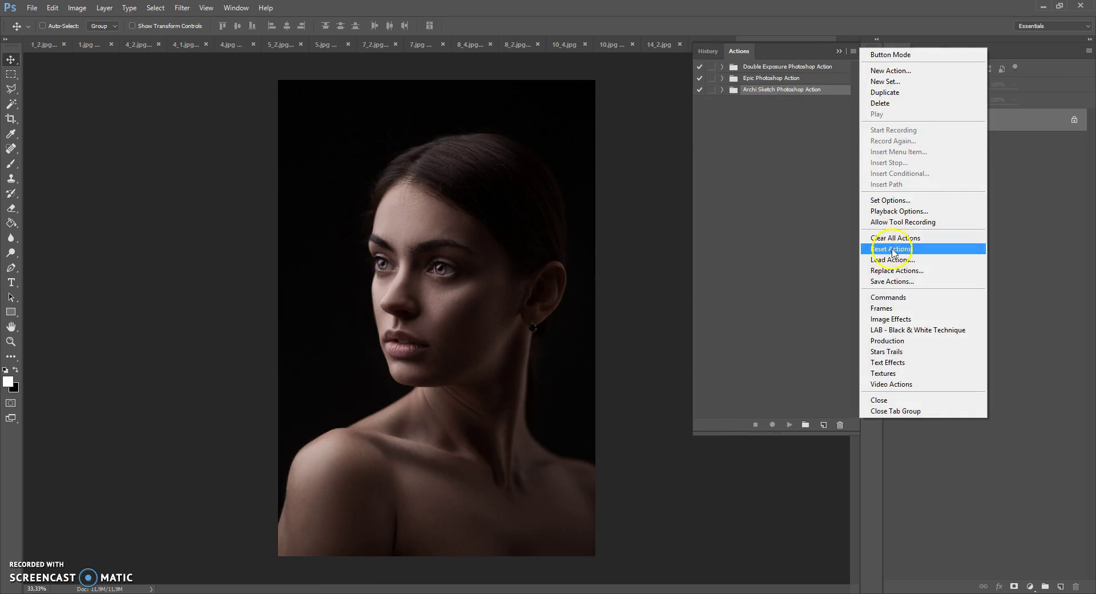
{"action": "left_click", "coordinate": [917, 260]}
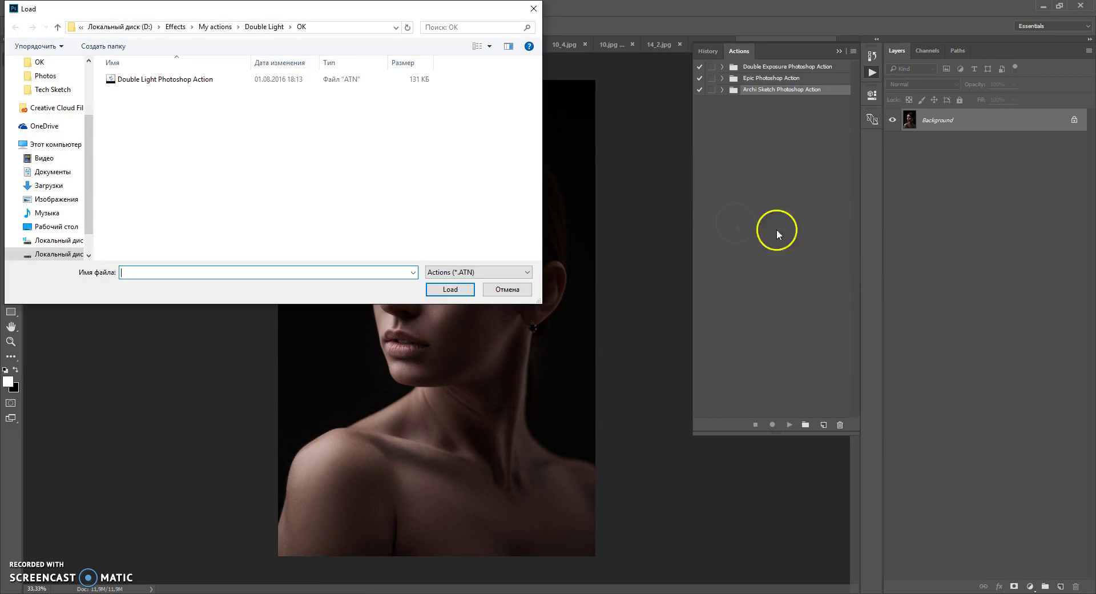
{"action": "double_click", "coordinate": [161, 83]}
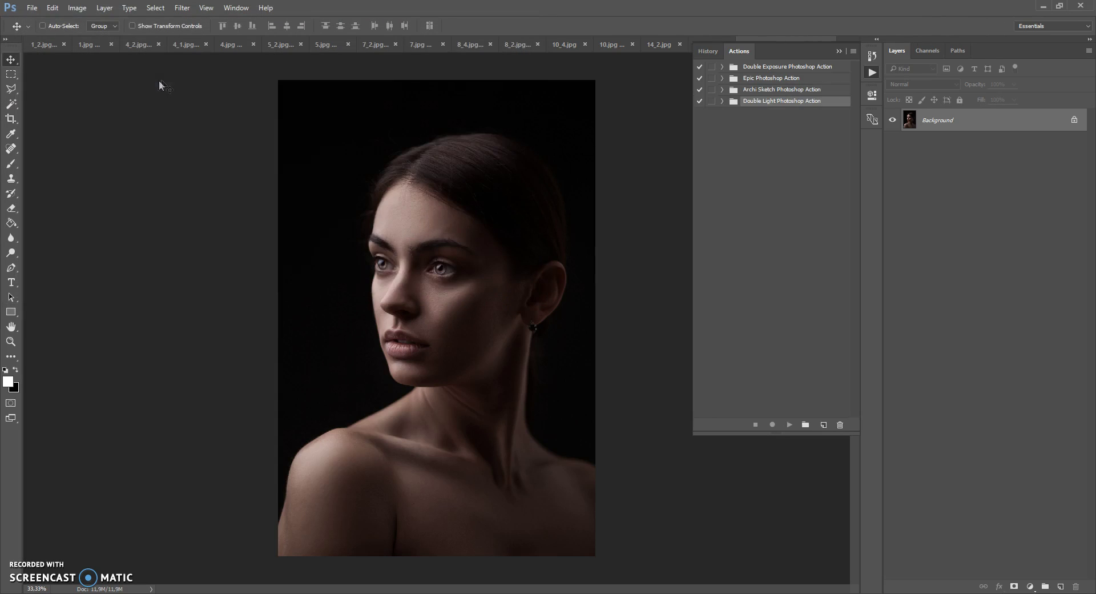
{"action": "left_click", "coordinate": [836, 52]}
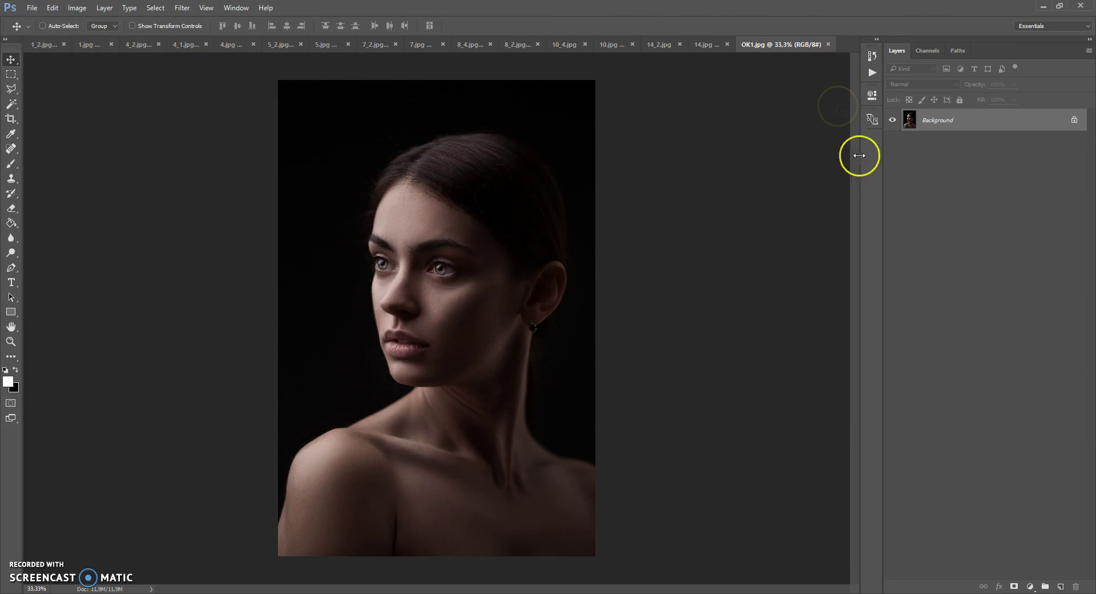
Step: Create a new layer above the Background and name it area
{"action": "left_click", "coordinate": [1062, 585]}
{"action": "double_click", "coordinate": [931, 121]}
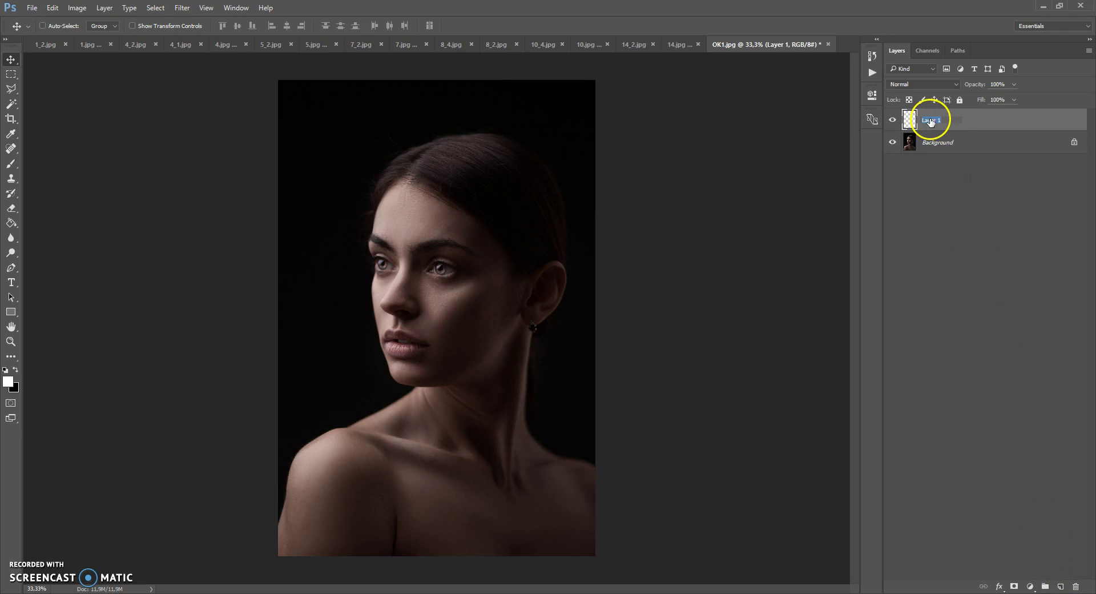
{"action": "type", "text": "area"}
{"action": "key", "text": "Return"}
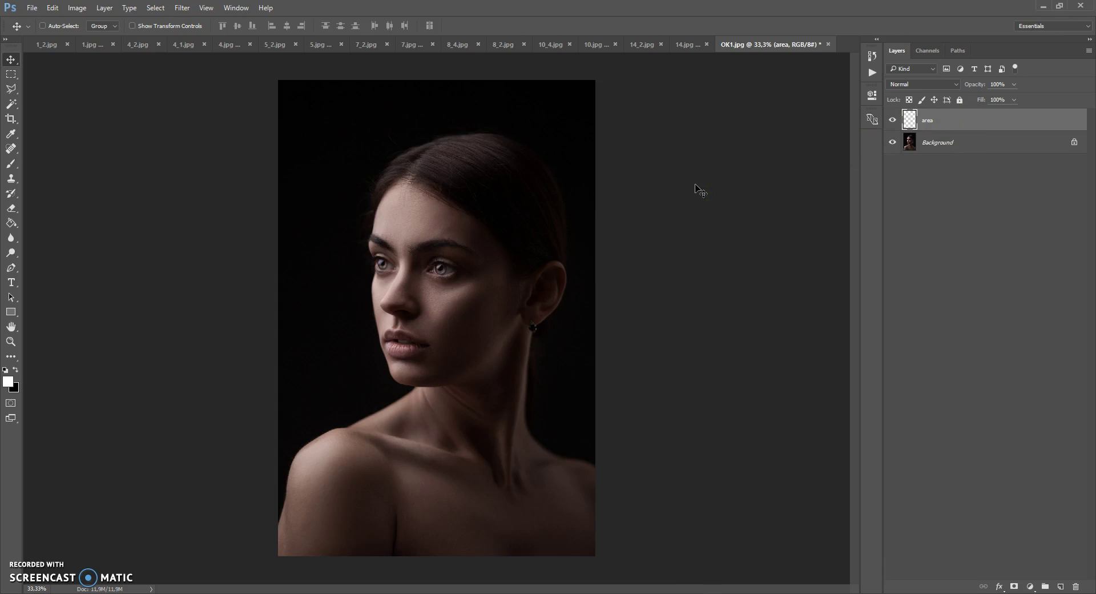
{"action": "left_click_drag", "start_coordinate": [695, 185], "coordinate": [492, 141]}
{"action": "left_click", "coordinate": [14, 165]}
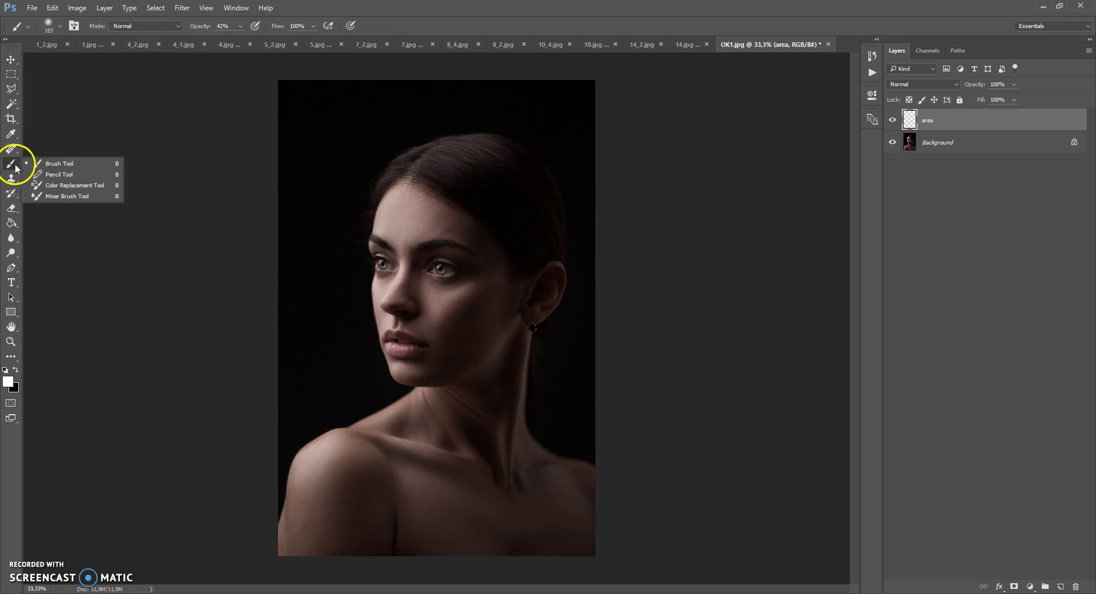
{"action": "left_click", "coordinate": [12, 163]}
{"action": "left_click_drag", "start_coordinate": [12, 107], "coordinate": [53, 117]}
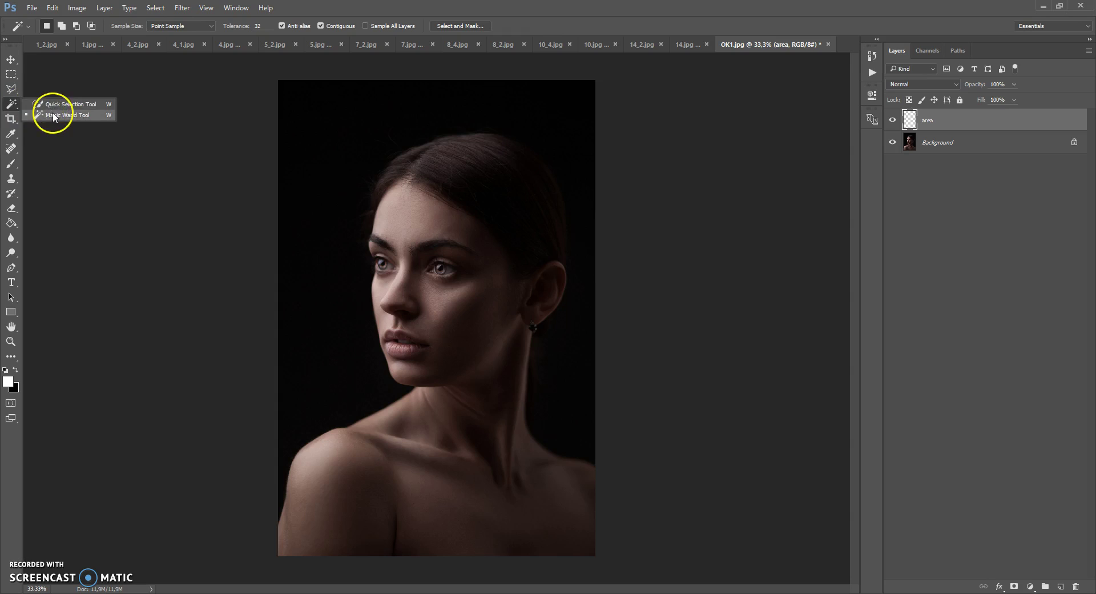
{"action": "mouse_move", "coordinate": [11, 88]}
{"action": "left_mouse_down"}
{"action": "mouse_move", "coordinate": [43, 96]}
{"action": "mouse_move", "coordinate": [23, 93]}
{"action": "left_mouse_up"}
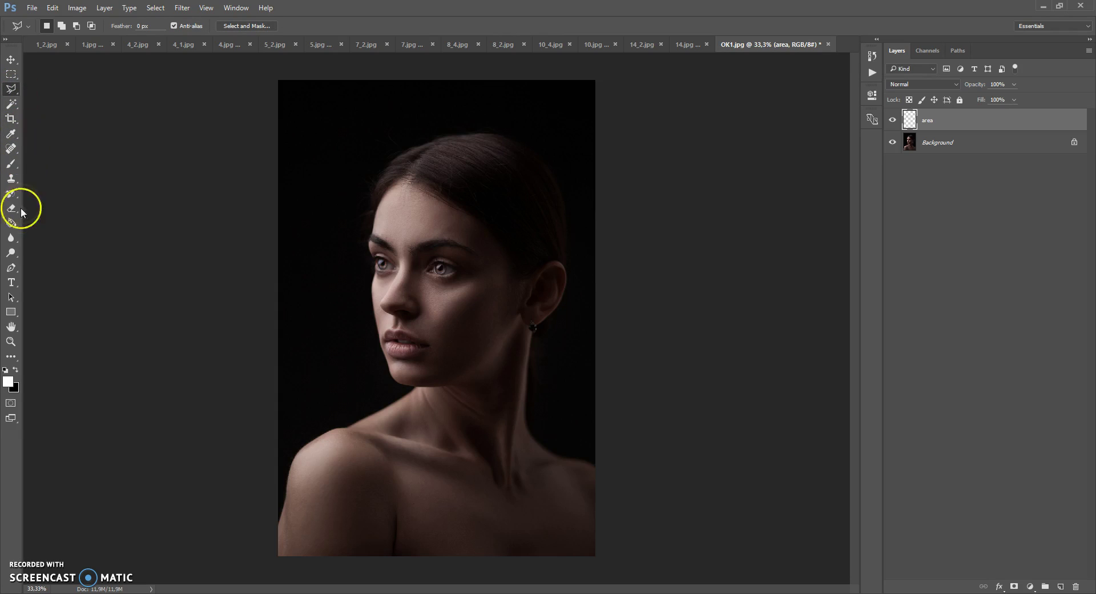
Step: With the Pen tool, start a path at the top of the hair and trace the forehead, brow and eyelashes to the upper cheek
{"action": "left_click_drag", "start_coordinate": [10, 270], "coordinate": [49, 266]}
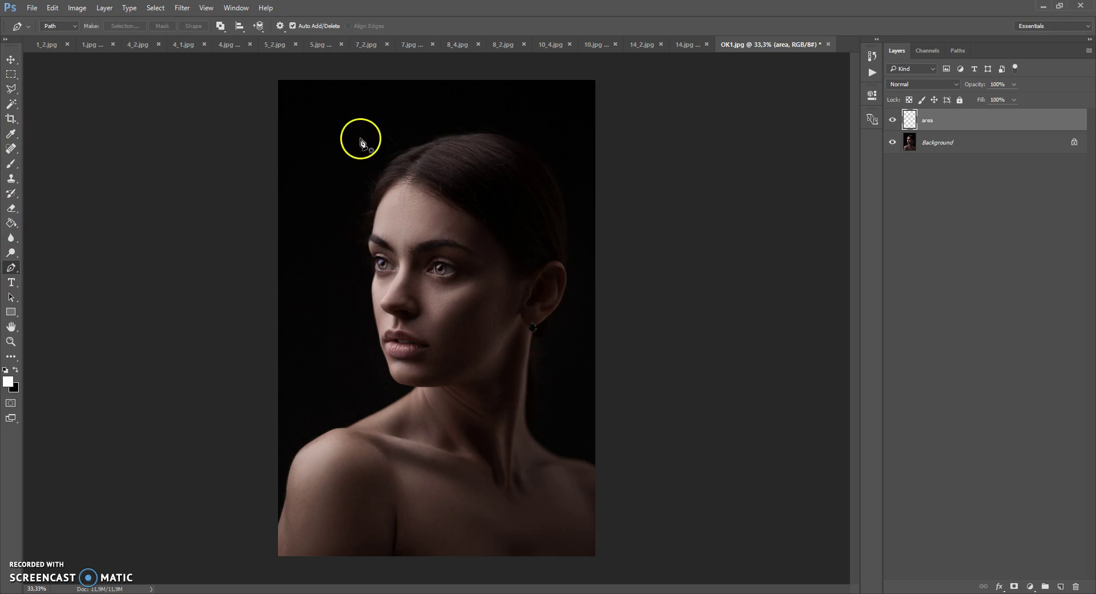
{"action": "scroll", "coordinate": [358, 142], "scroll_direction": "up", "scroll_amount": 5}
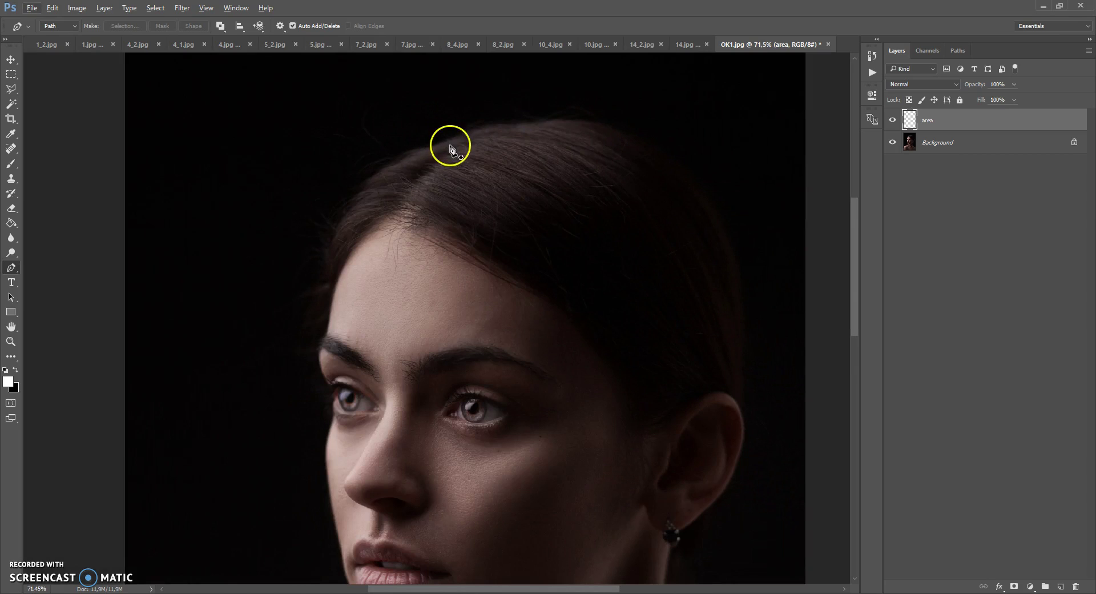
{"action": "left_click_drag", "start_coordinate": [450, 142], "coordinate": [407, 158]}
{"action": "left_click_drag", "start_coordinate": [364, 195], "coordinate": [341, 221]}
{"action": "left_click_drag", "start_coordinate": [333, 256], "coordinate": [334, 308]}
{"action": "scroll", "coordinate": [334, 323], "scroll_direction": "up", "scroll_amount": 3}
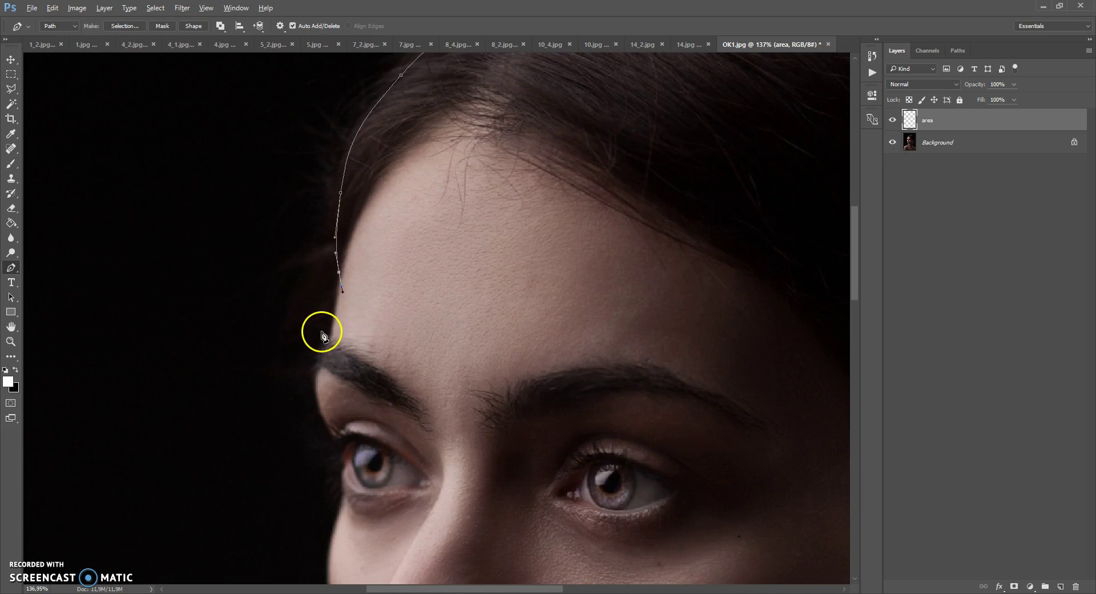
{"action": "left_click_drag", "start_coordinate": [334, 333], "coordinate": [337, 525]}
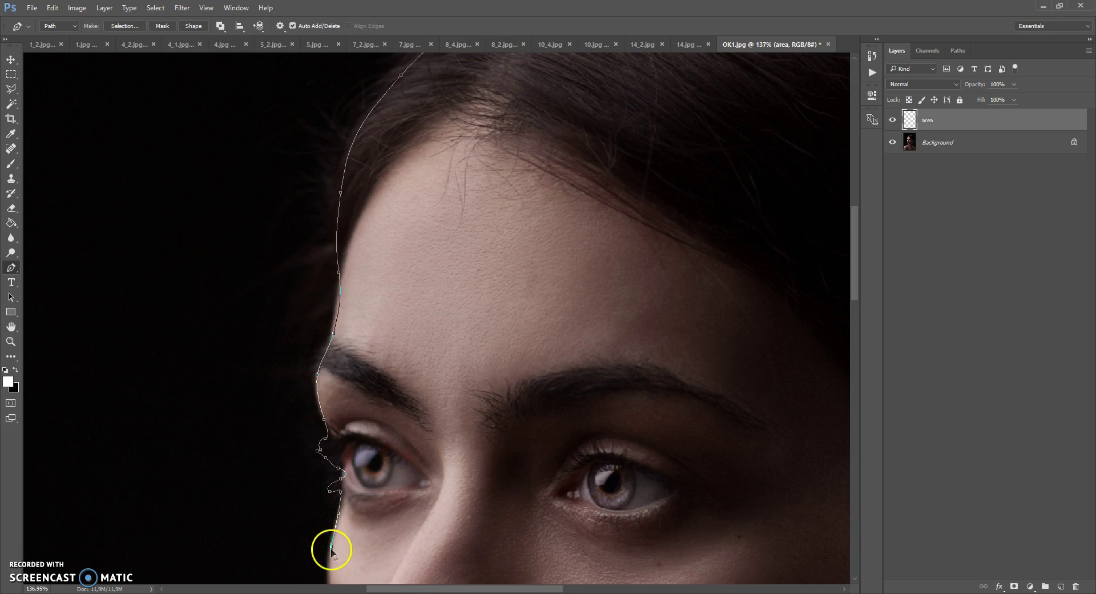
Step: Continue the path along the cheek and around the chin to where the jaw meets the neck
{"action": "scroll", "coordinate": [343, 501], "scroll_direction": "down", "scroll_amount": 4}
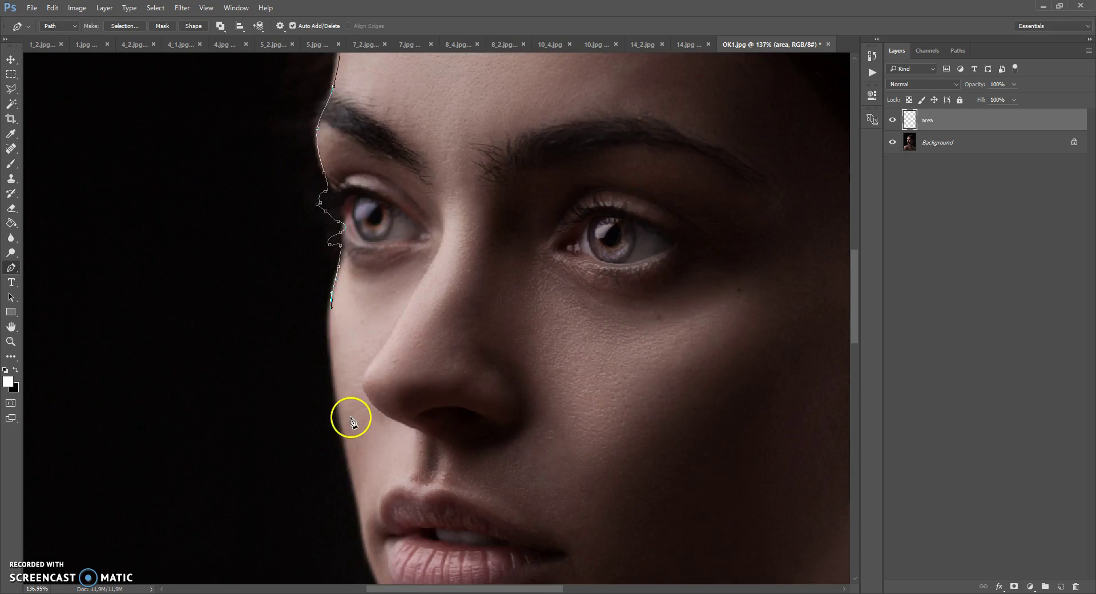
{"action": "scroll", "coordinate": [350, 416], "scroll_direction": "down", "scroll_amount": 2, "text": "alt"}
{"action": "left_click", "coordinate": [347, 426]}
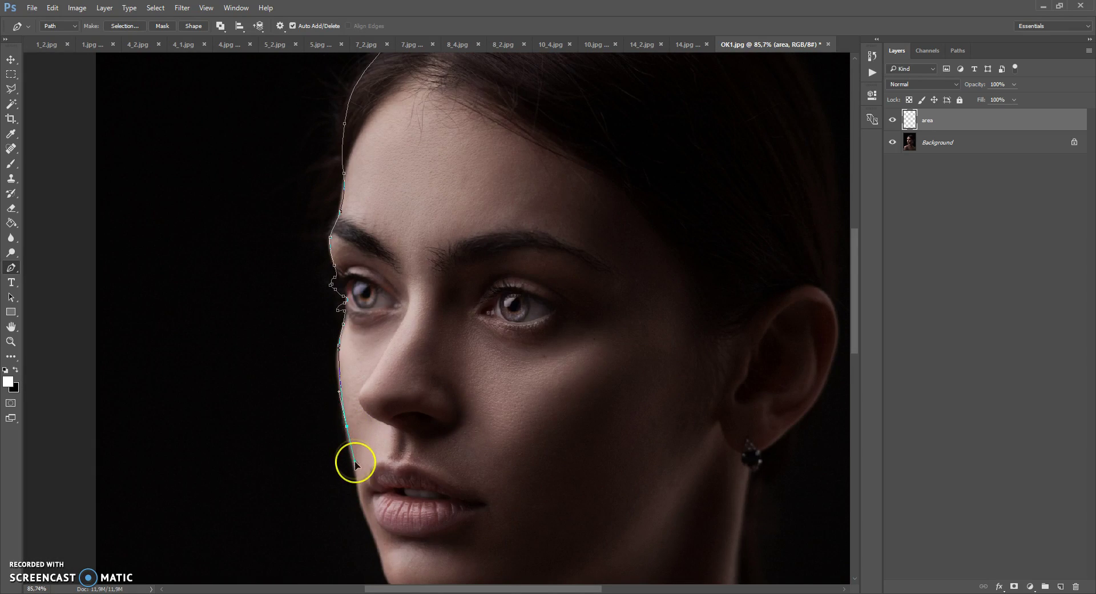
{"action": "left_click", "coordinate": [375, 538]}
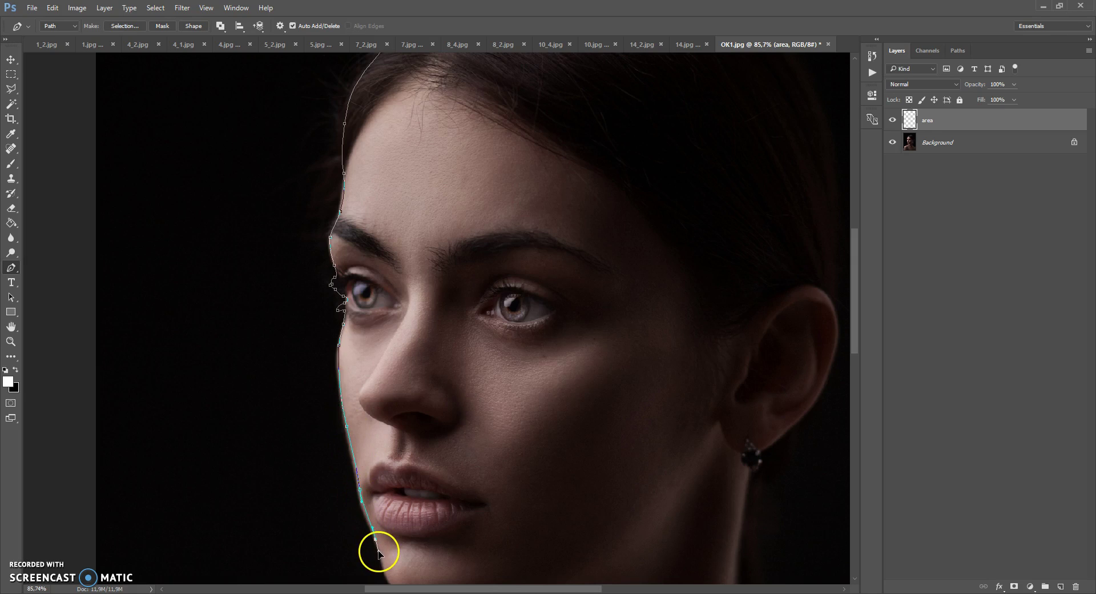
{"action": "left_click", "coordinate": [378, 551]}
{"action": "scroll", "coordinate": [389, 524], "scroll_direction": "down", "scroll_amount": 2}
{"action": "left_click_drag", "start_coordinate": [396, 483], "coordinate": [448, 500]}
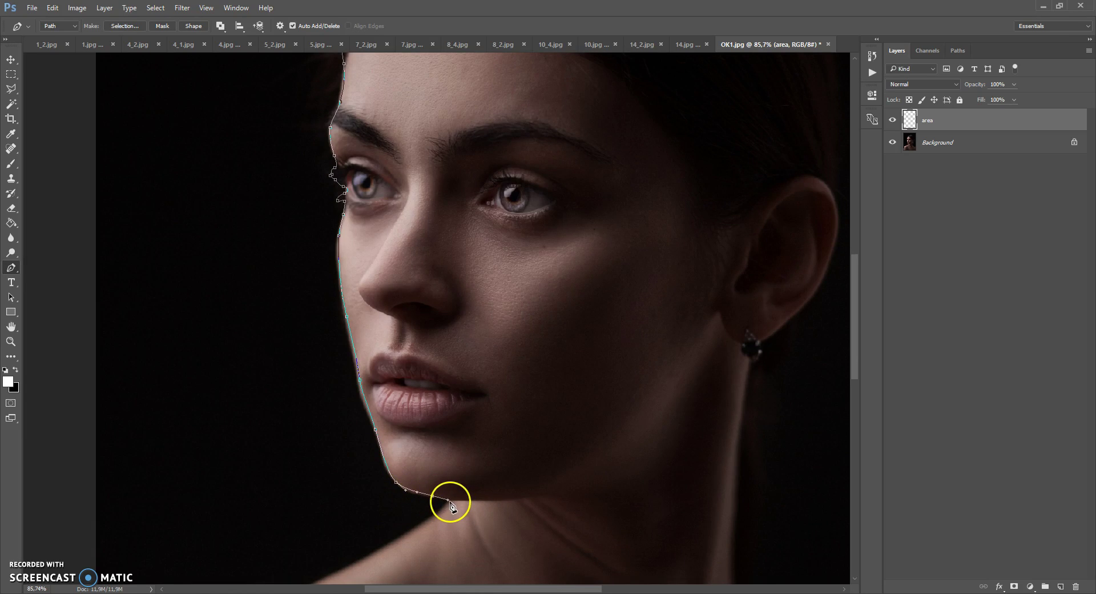
Step: Continue the path from the neck over the near shoulder and down the outer edge of the upper arm
{"action": "scroll", "coordinate": [452, 502], "scroll_direction": "down", "scroll_amount": 2}
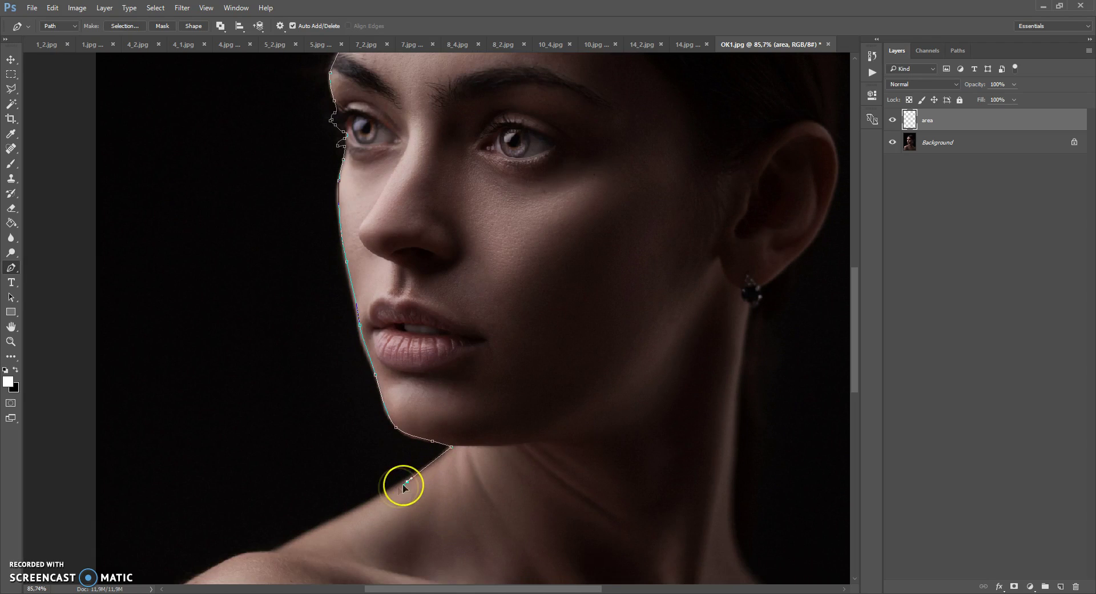
{"action": "left_click_drag", "start_coordinate": [390, 489], "coordinate": [390, 489]}
{"action": "left_click_drag", "start_coordinate": [305, 536], "coordinate": [290, 545]}
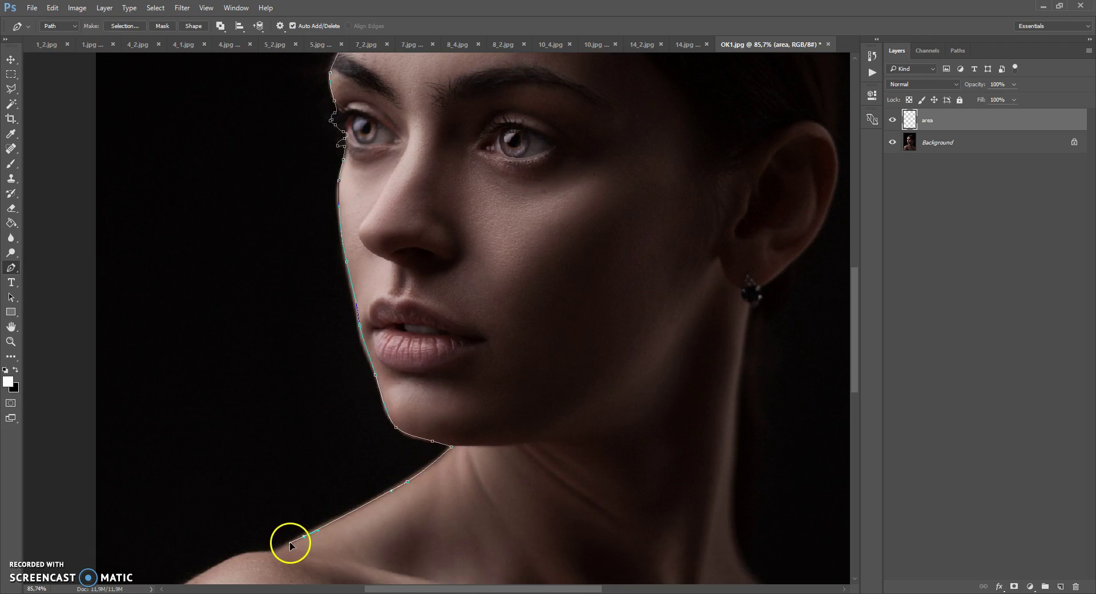
{"action": "scroll", "coordinate": [288, 546], "scroll_direction": "down", "scroll_amount": 4}
{"action": "left_click_drag", "start_coordinate": [253, 435], "coordinate": [235, 437]}
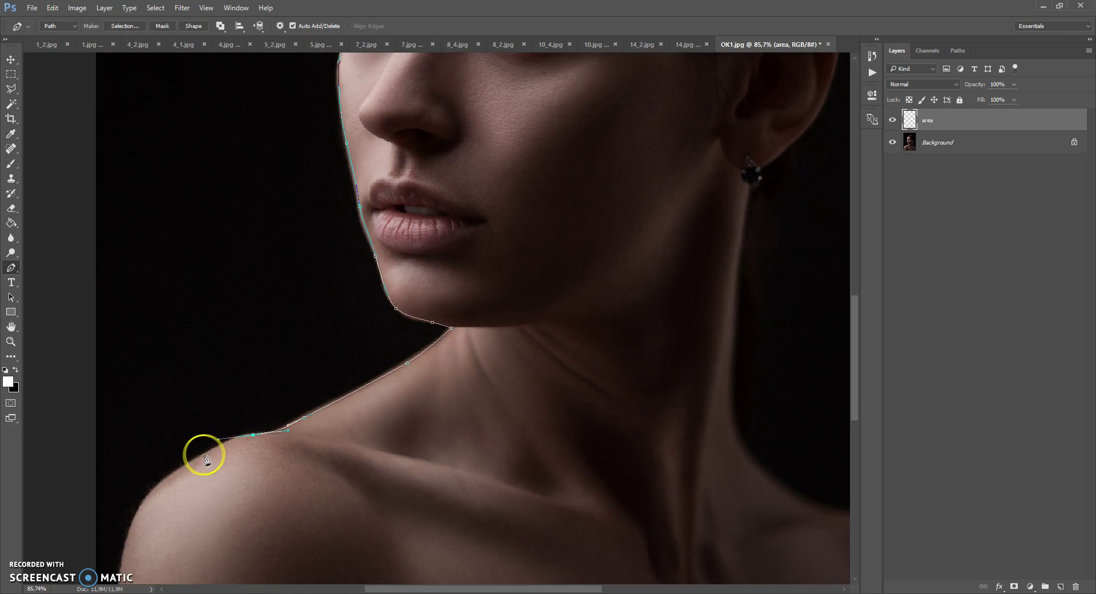
{"action": "left_click_drag", "start_coordinate": [139, 514], "coordinate": [127, 542]}
{"action": "scroll", "coordinate": [129, 523], "scroll_direction": "down", "scroll_amount": 3}
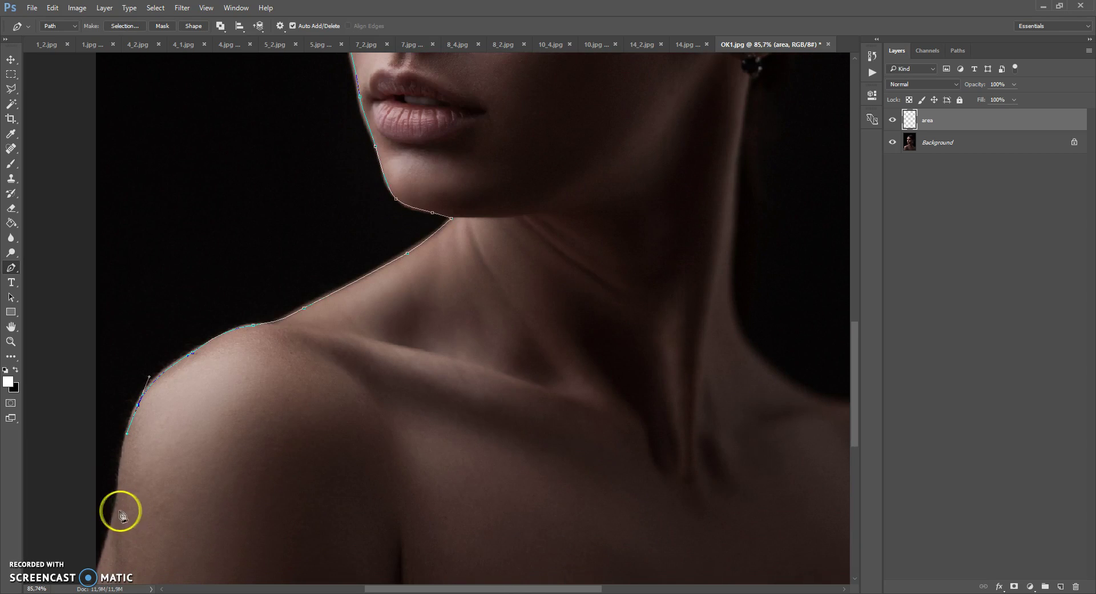
{"action": "left_click_drag", "start_coordinate": [119, 498], "coordinate": [114, 525]}
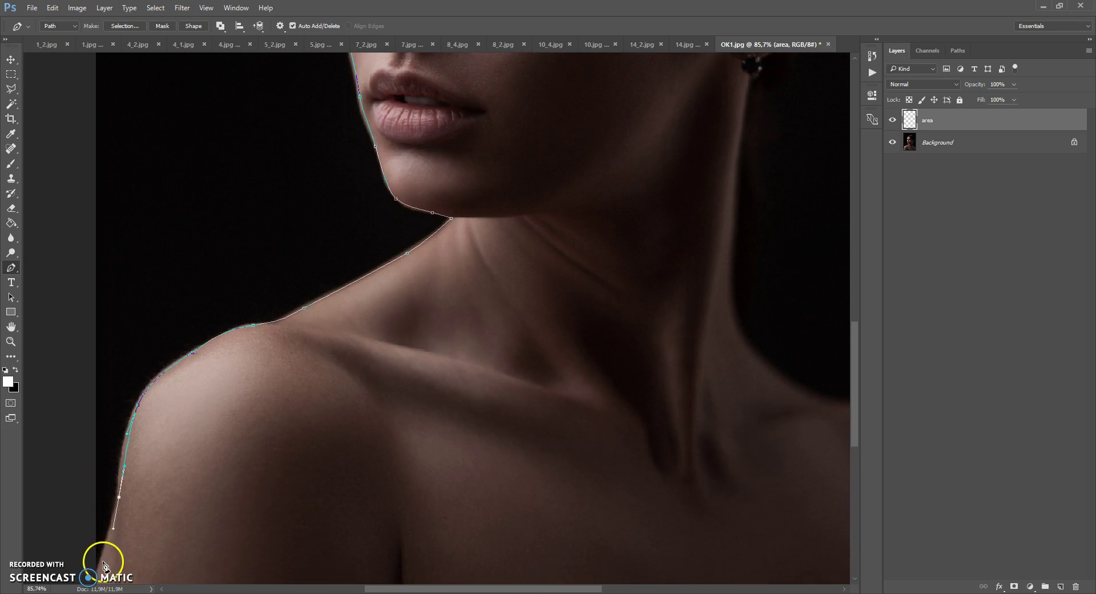
Step: Extend the path below the portrait's lower edge, across, and up just outside its right border to the far shoulder
{"action": "scroll", "coordinate": [100, 543], "scroll_direction": "down", "scroll_amount": 3}
{"action": "left_click", "coordinate": [91, 543]}
{"action": "scroll", "coordinate": [91, 543], "scroll_direction": "down", "scroll_amount": 2}
{"action": "left_click", "coordinate": [671, 532]}
{"action": "left_click", "coordinate": [666, 386]}
Step: Trace the far shoulder and the back of the neck up to and around the earring
{"action": "scroll", "coordinate": [676, 367], "scroll_direction": "up", "scroll_amount": 3}
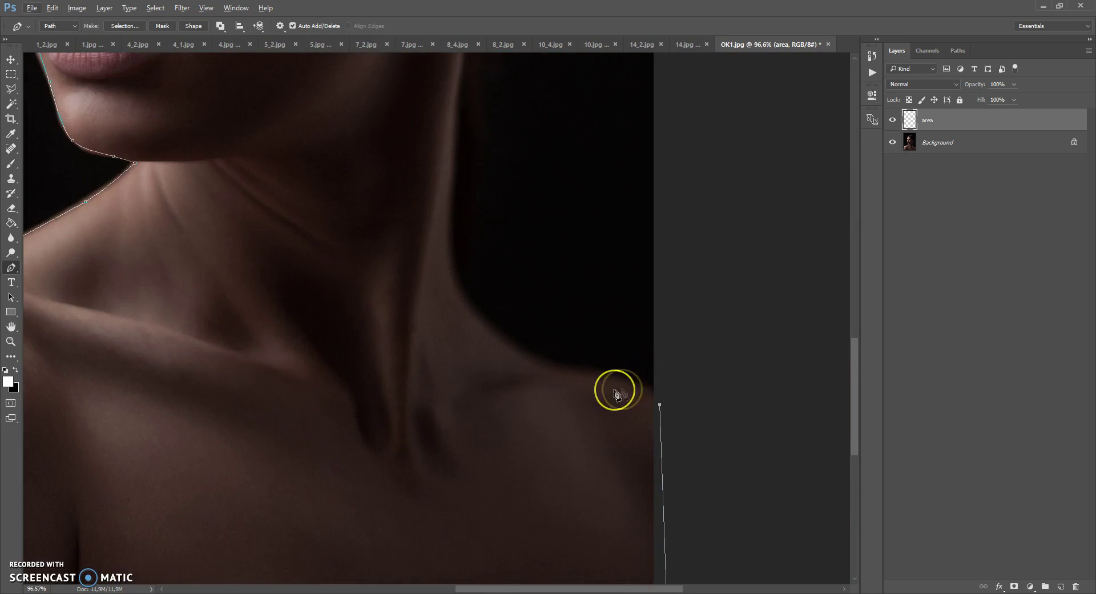
{"action": "left_click_drag", "start_coordinate": [613, 380], "coordinate": [564, 374]}
{"action": "left_click_drag", "start_coordinate": [506, 345], "coordinate": [472, 317]}
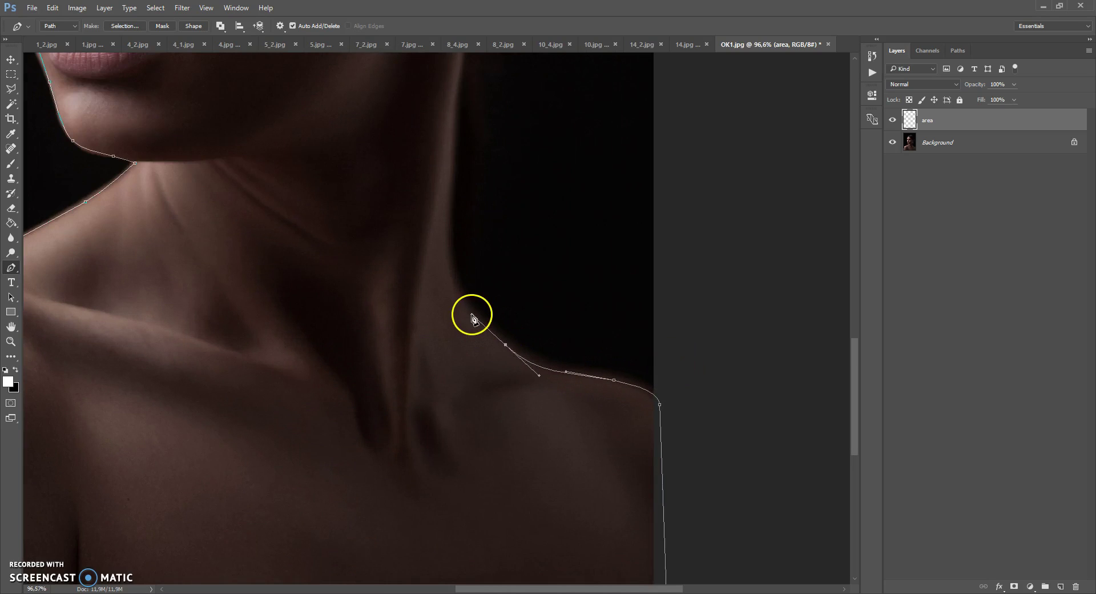
{"action": "left_click_drag", "start_coordinate": [448, 217], "coordinate": [453, 129]}
{"action": "scroll", "coordinate": [456, 146], "scroll_direction": "up", "scroll_amount": 6}
{"action": "left_click_drag", "start_coordinate": [477, 233], "coordinate": [495, 140]}
{"action": "scroll", "coordinate": [501, 151], "scroll_direction": "up", "scroll_amount": 4}
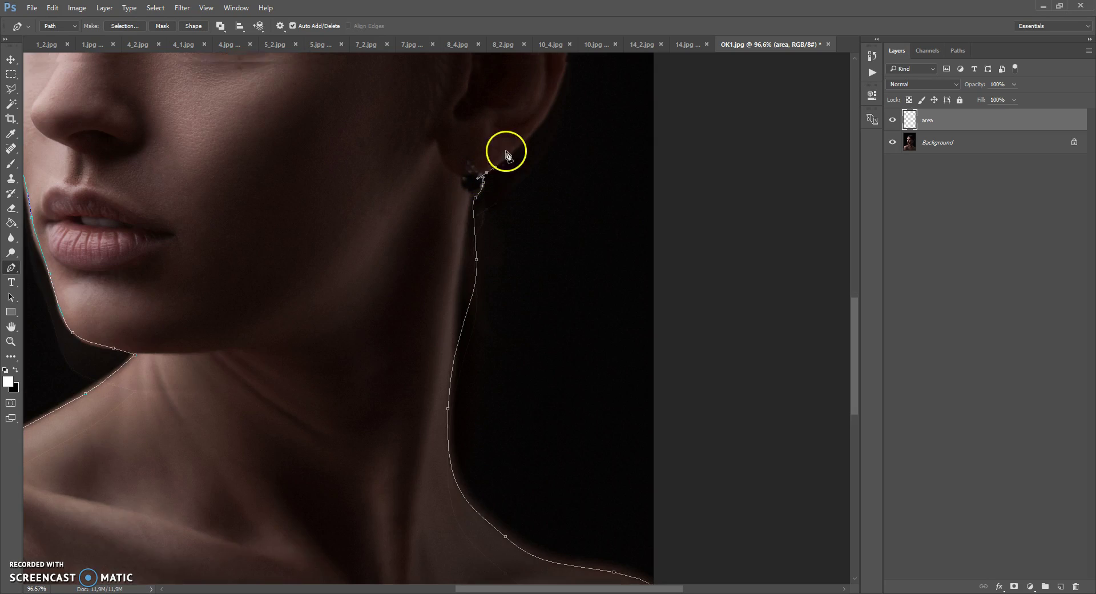
Step: Trace the ear, the back of the head and the top of the hair, closing the path at its starting point
{"action": "left_click_drag", "start_coordinate": [540, 214], "coordinate": [548, 204]}
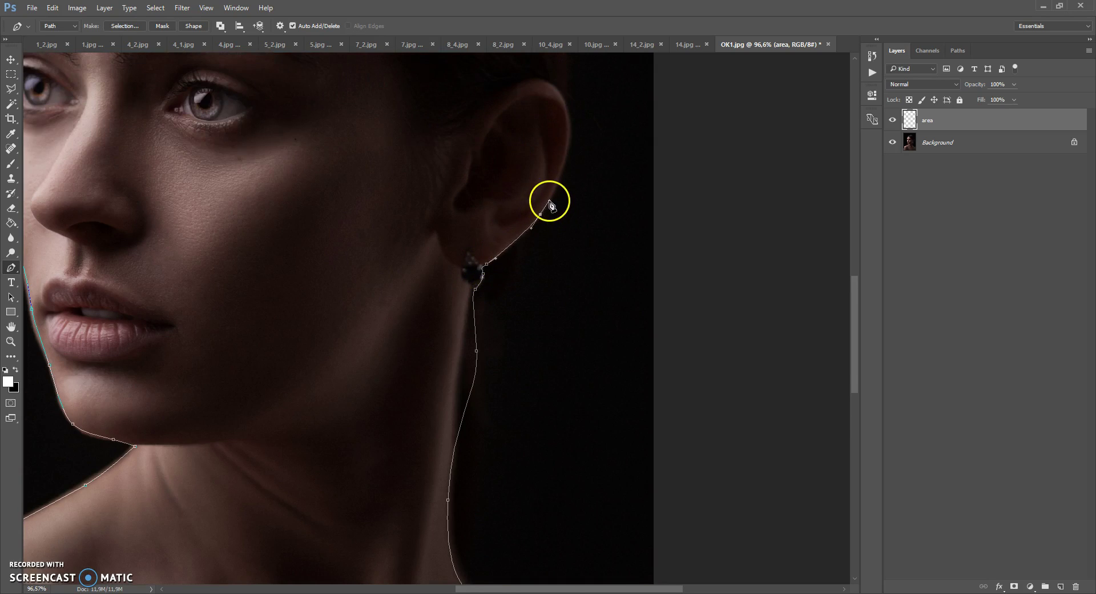
{"action": "scroll", "coordinate": [559, 211], "scroll_direction": "up", "scroll_amount": 2}
{"action": "left_click_drag", "start_coordinate": [568, 210], "coordinate": [566, 182]}
{"action": "scroll", "coordinate": [565, 183], "scroll_direction": "up", "scroll_amount": 2}
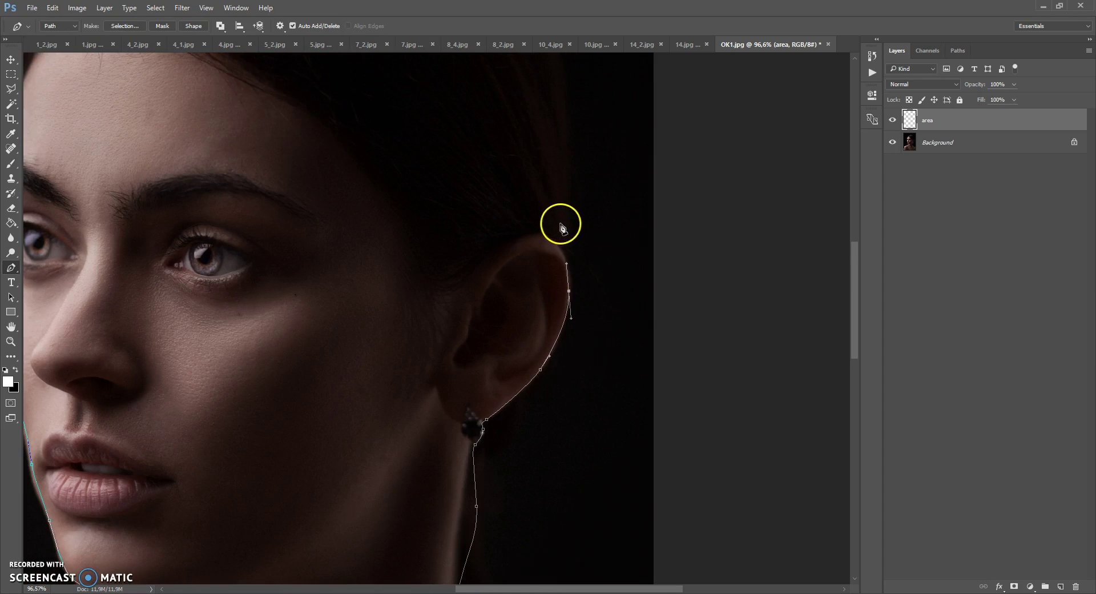
{"action": "left_click_drag", "start_coordinate": [567, 220], "coordinate": [506, 151]}
{"action": "scroll", "coordinate": [567, 221], "scroll_direction": "up", "scroll_amount": 5}
{"action": "scroll", "coordinate": [502, 162], "scroll_direction": "up", "scroll_amount": 1}
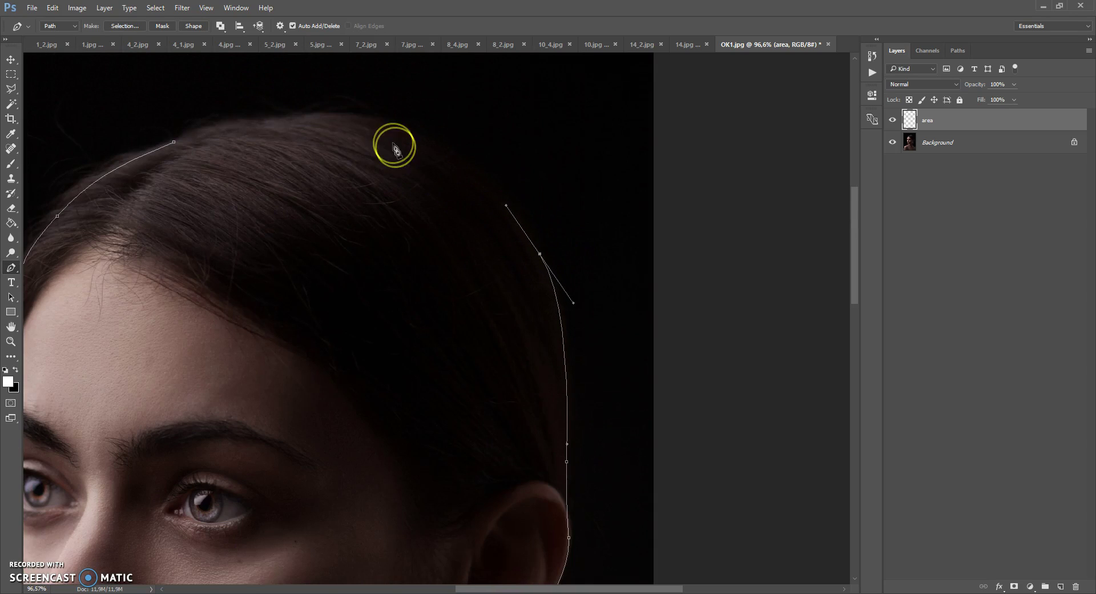
{"action": "left_click_drag", "start_coordinate": [374, 121], "coordinate": [240, 124]}
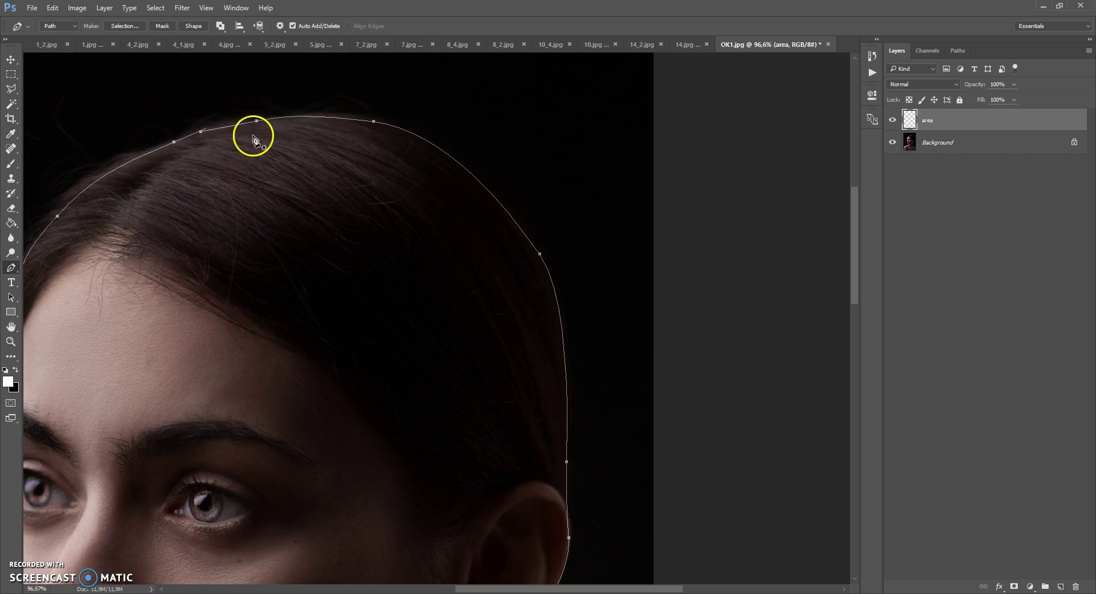
Step: Fill the closed path on the area layer with solid red in Normal mode at 100% opacity
{"action": "scroll", "coordinate": [254, 135], "scroll_direction": "down", "scroll_amount": 1}
{"action": "right_click", "coordinate": [431, 98]}
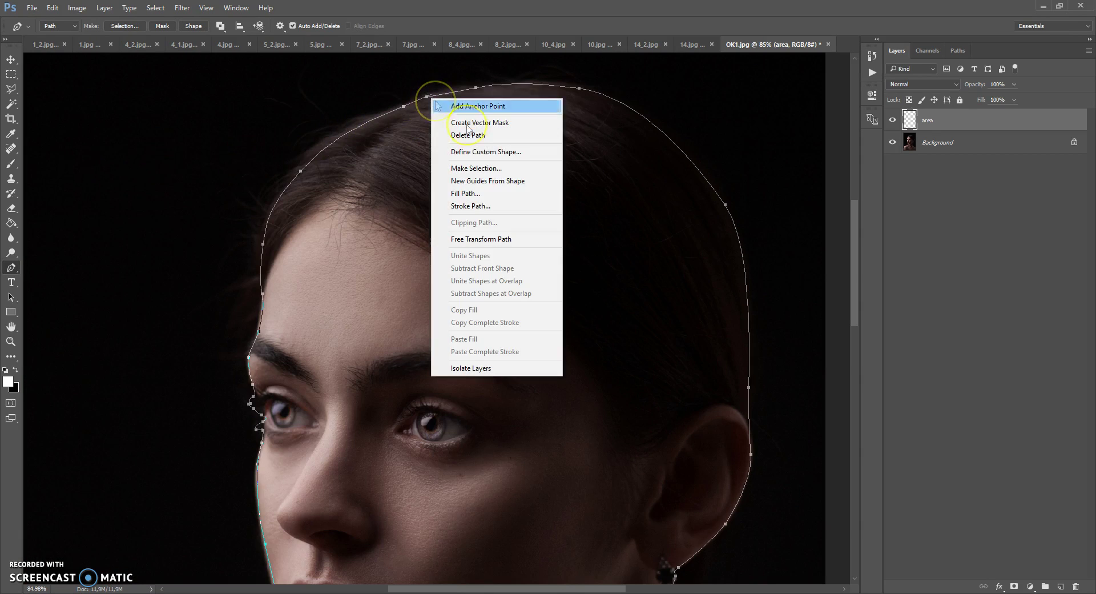
{"action": "left_click", "coordinate": [472, 194]}
{"action": "left_click", "coordinate": [588, 172]}
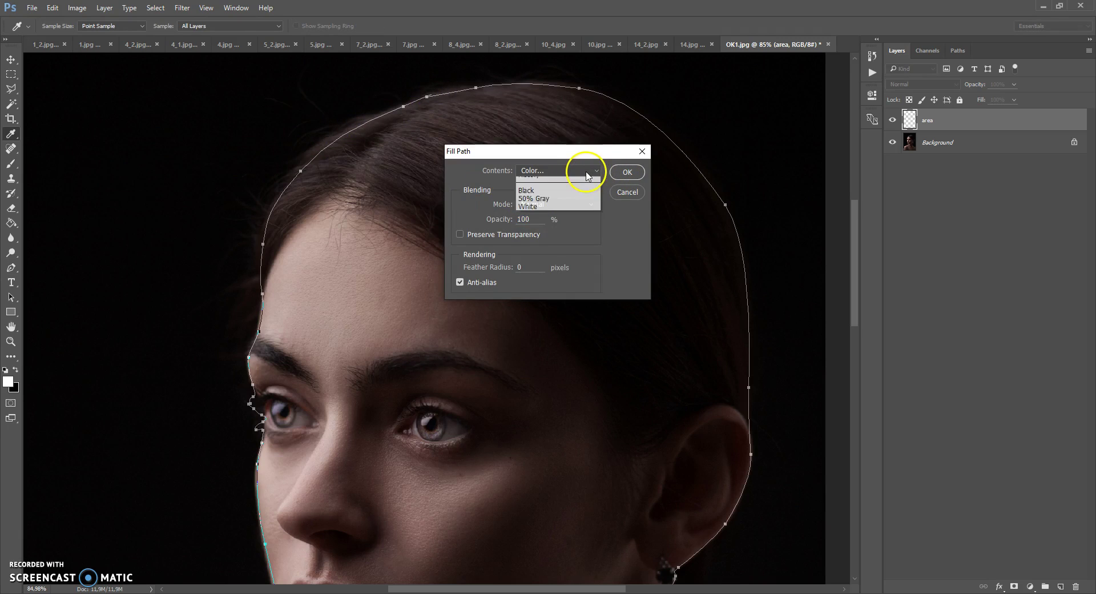
{"action": "left_click", "coordinate": [563, 200]}
{"action": "left_click", "coordinate": [838, 326]}
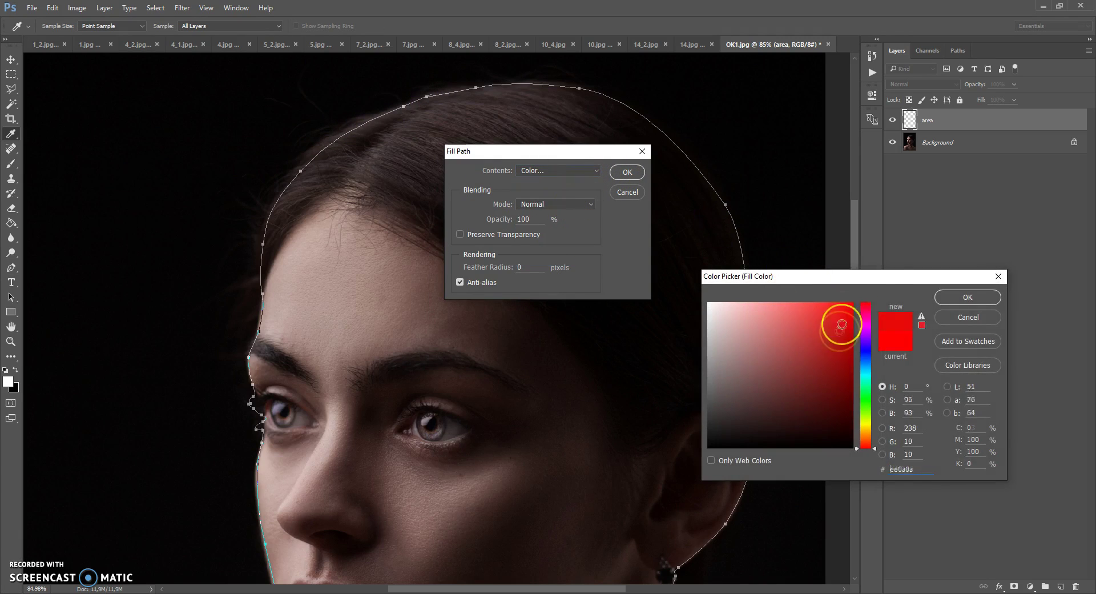
{"action": "left_click", "coordinate": [932, 301]}
{"action": "left_click", "coordinate": [628, 172]}
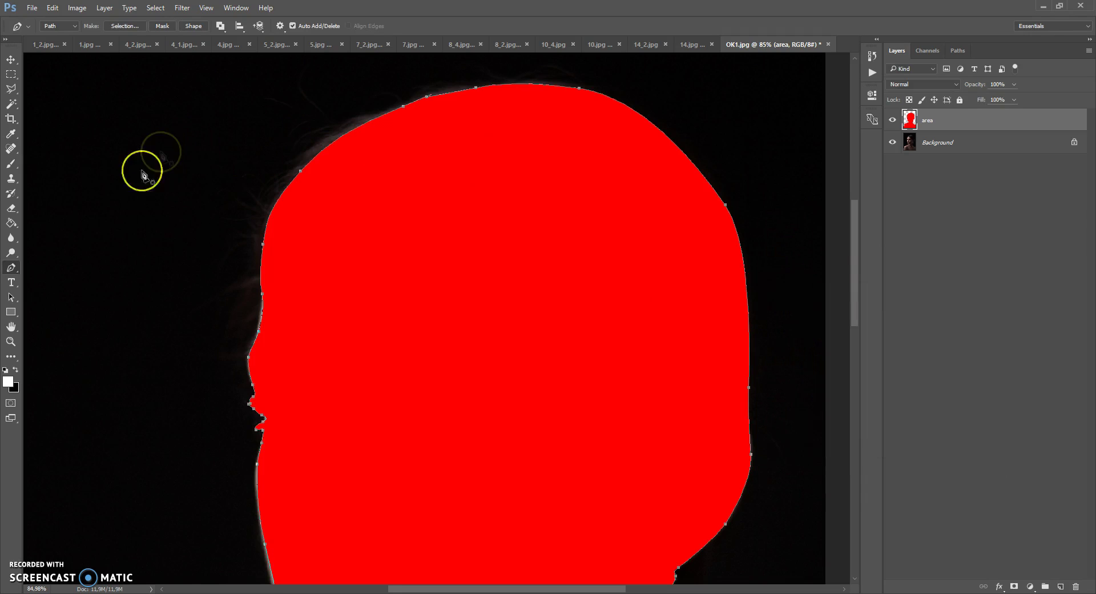
Step: Hide the path outline and apply a Gaussian Blur with a 1.8-pixel radius to the area layer
{"action": "left_click", "coordinate": [11, 268]}
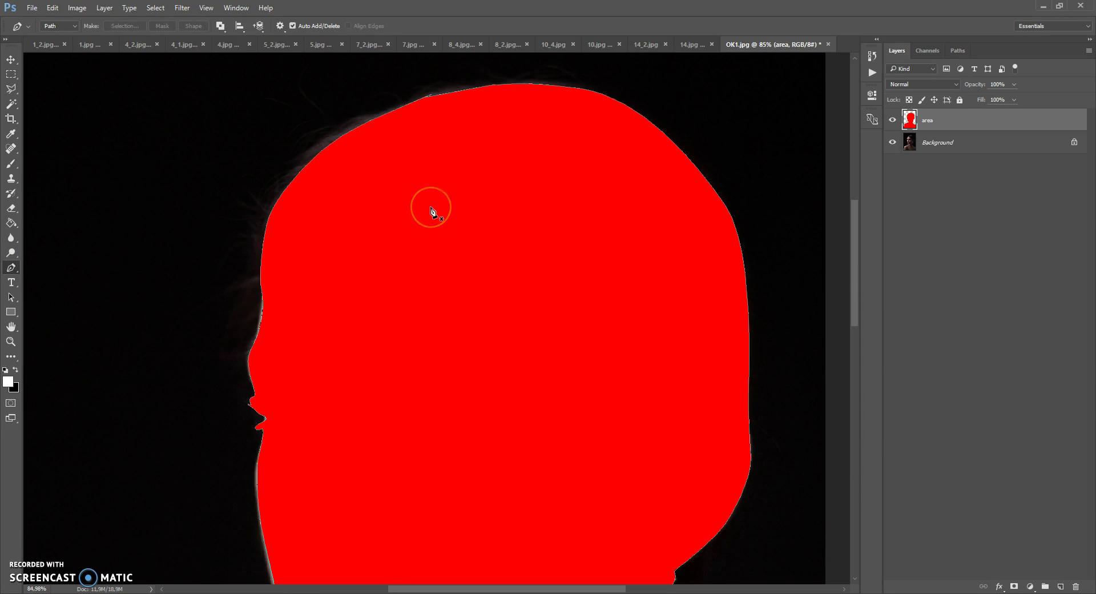
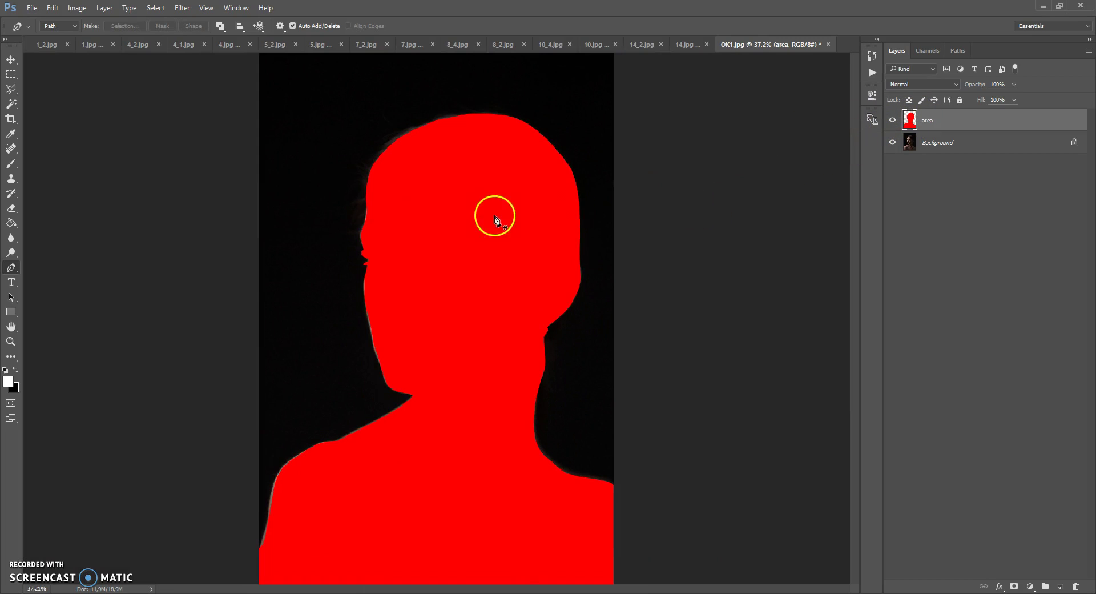
{"action": "scroll", "coordinate": [368, 117], "scroll_direction": "up", "scroll_amount": 8}
{"action": "left_click", "coordinate": [181, 8]}
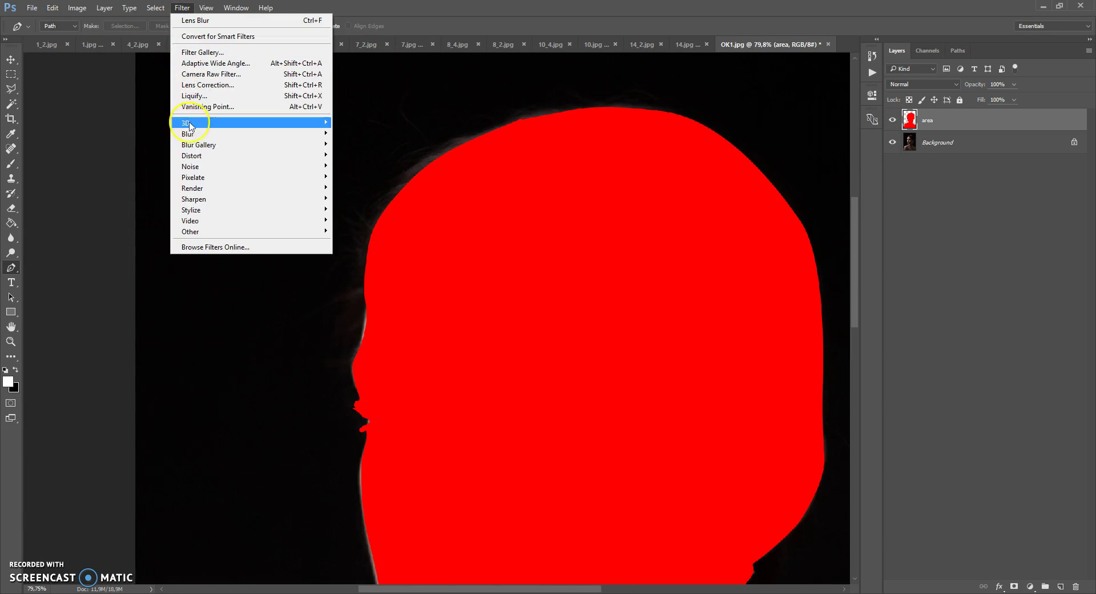
{"action": "mouse_move", "coordinate": [297, 149]}
{"action": "left_click", "coordinate": [343, 177]}
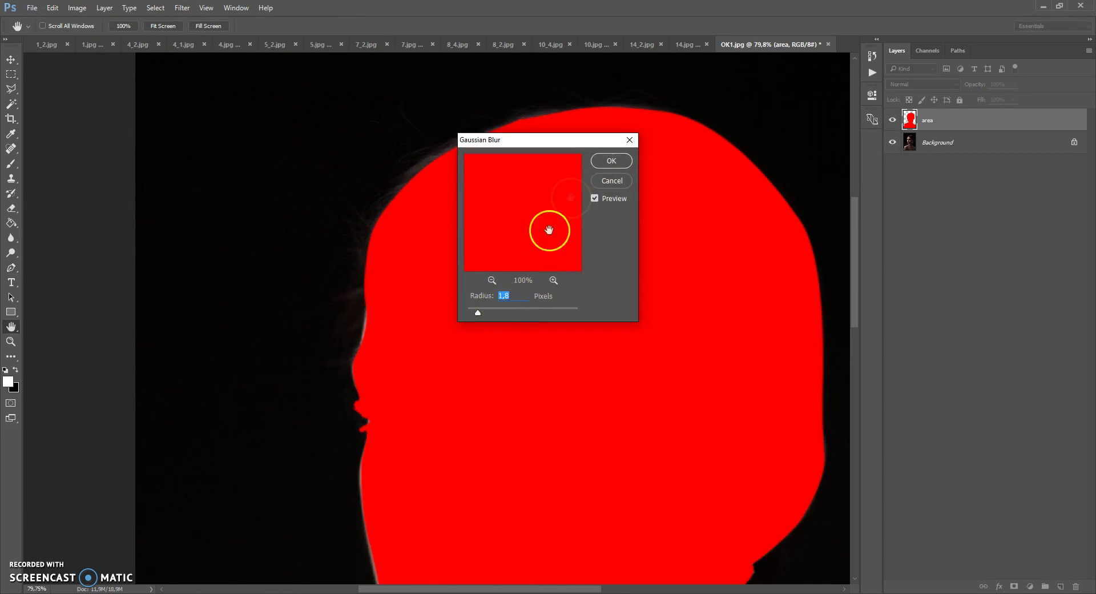
{"action": "left_click", "coordinate": [611, 161]}
{"action": "key", "text": "p"}
{"action": "scroll", "coordinate": [506, 220], "scroll_direction": "down", "scroll_amount": 11}
{"action": "scroll", "coordinate": [506, 223], "scroll_direction": "up", "scroll_amount": 3}
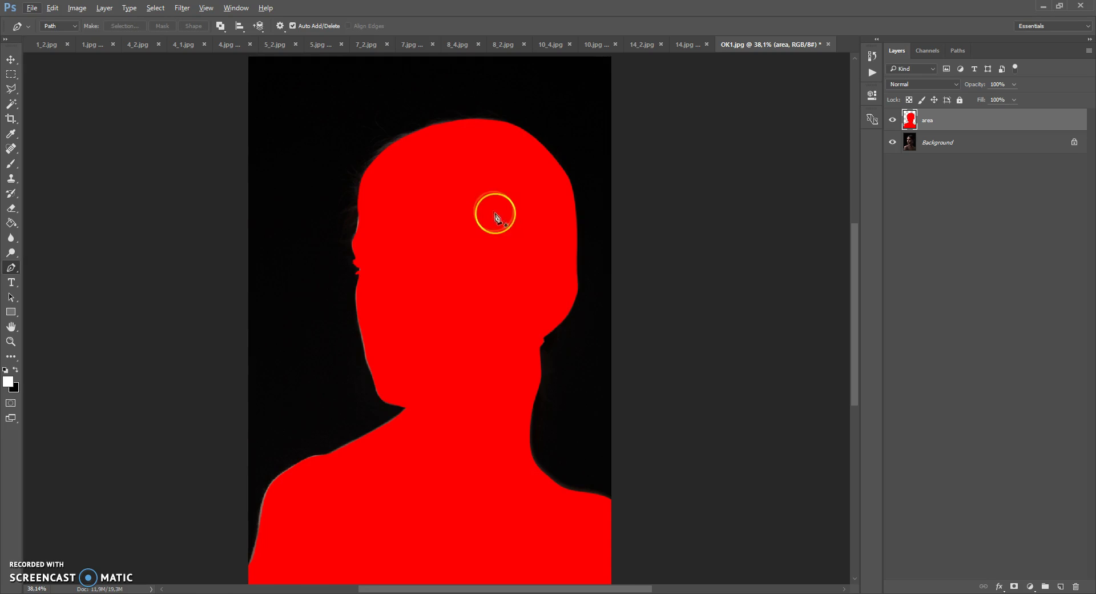
Step: Run the Double Light Photoshop Action from its action set on the portrait
{"action": "left_click", "coordinate": [236, 8]}
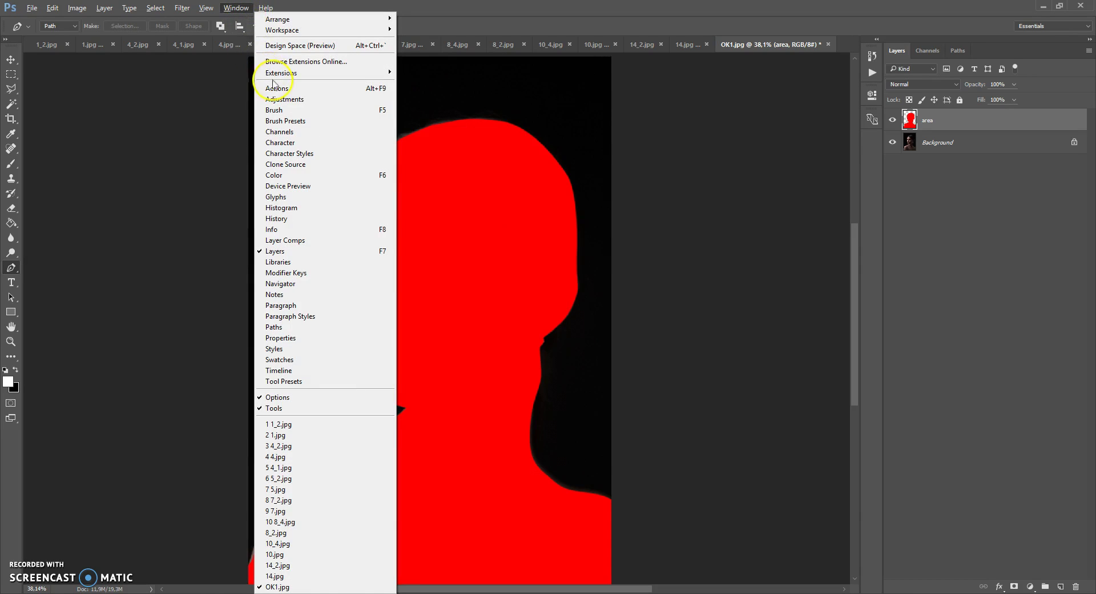
{"action": "left_click", "coordinate": [276, 88]}
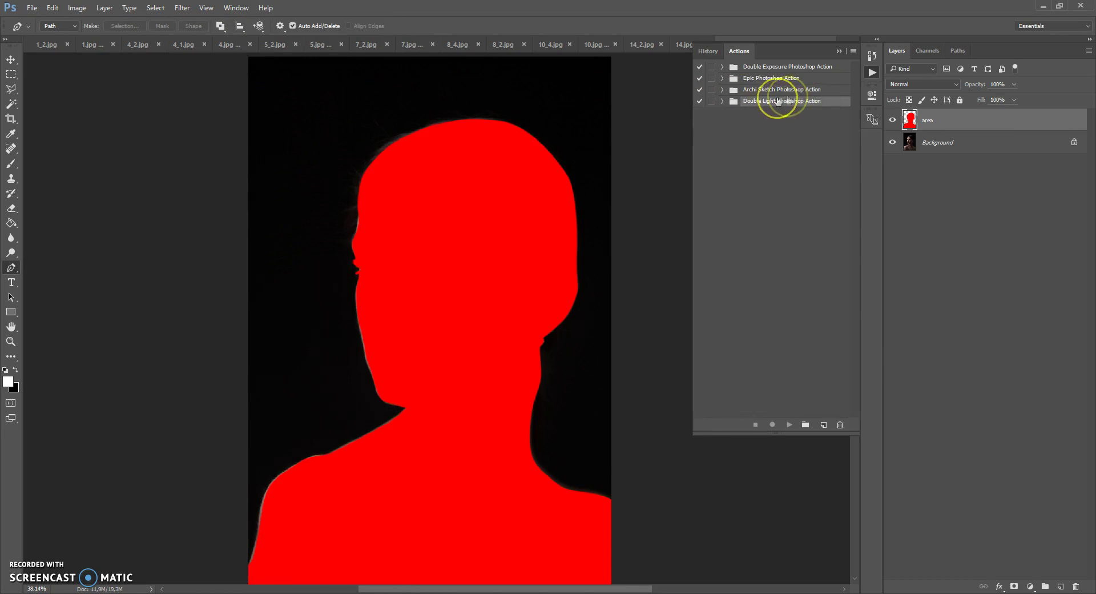
{"action": "left_click", "coordinate": [719, 102]}
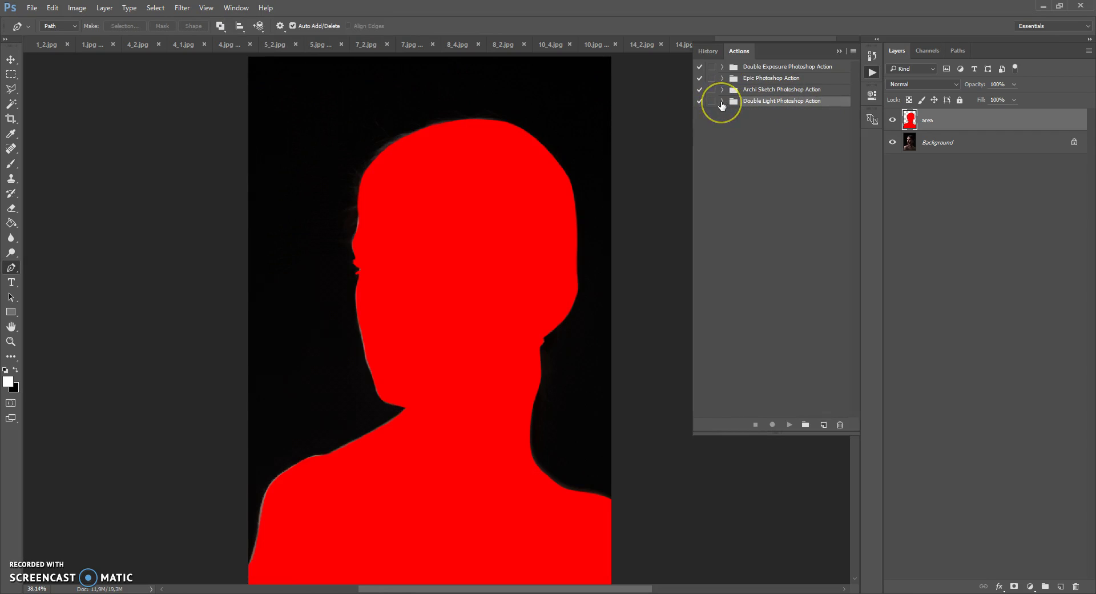
{"action": "left_click", "coordinate": [732, 114]}
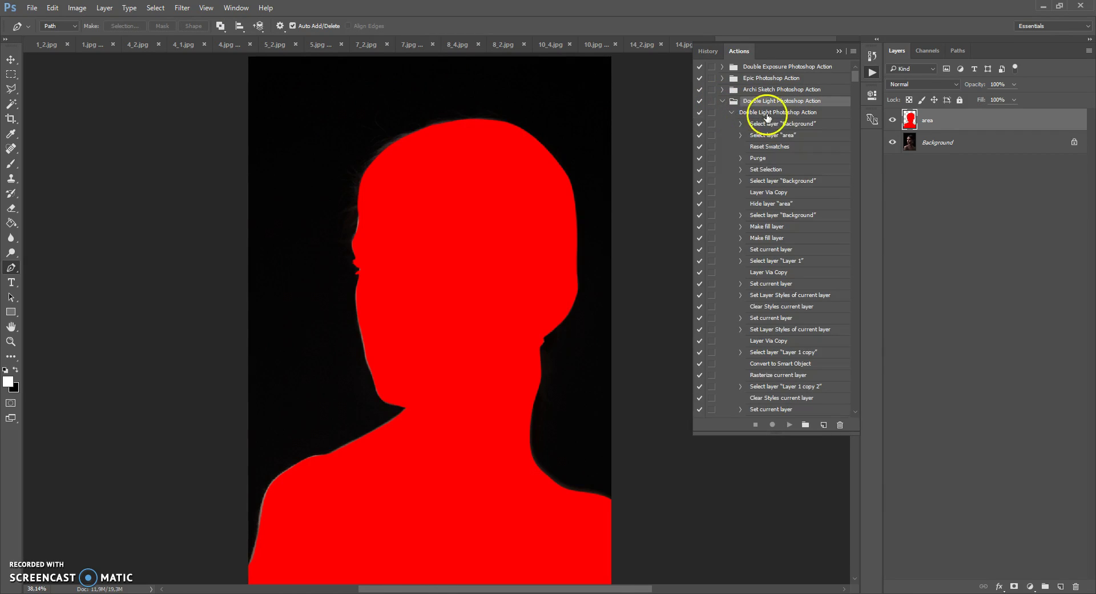
{"action": "left_click", "coordinate": [761, 114]}
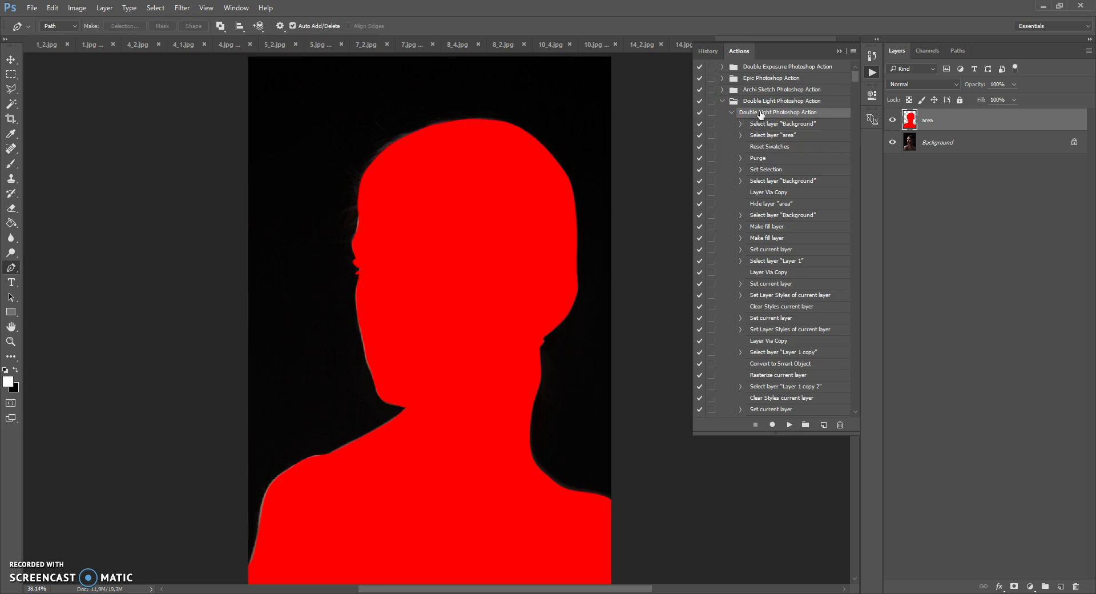
{"action": "left_click", "coordinate": [790, 425]}
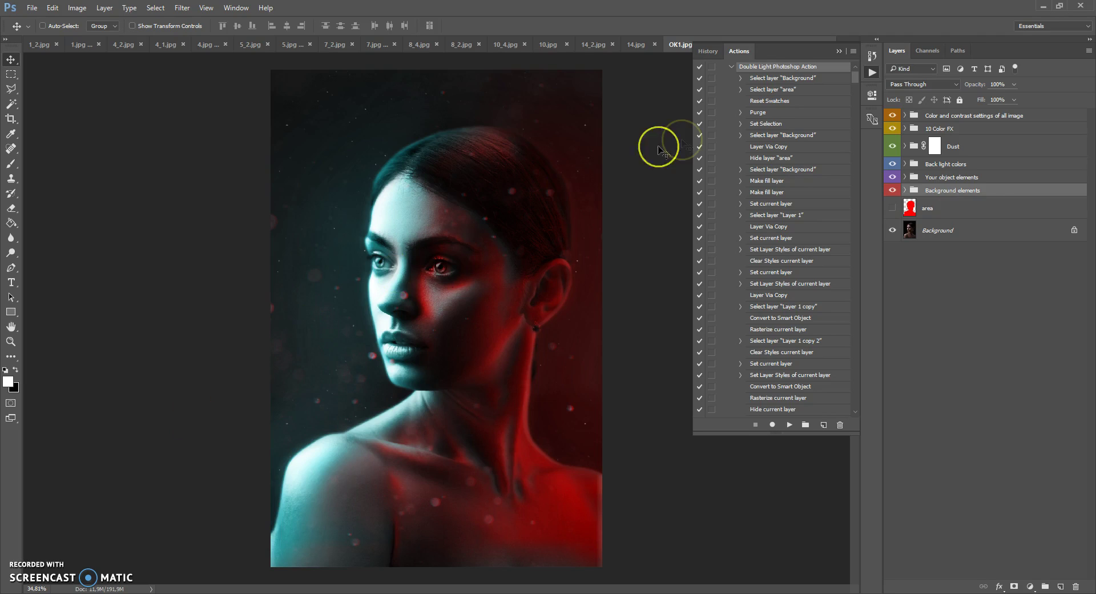
Step: Hide the layer groups above Background elements and show them again one by one to examine what each adds
{"action": "left_click", "coordinate": [839, 51]}
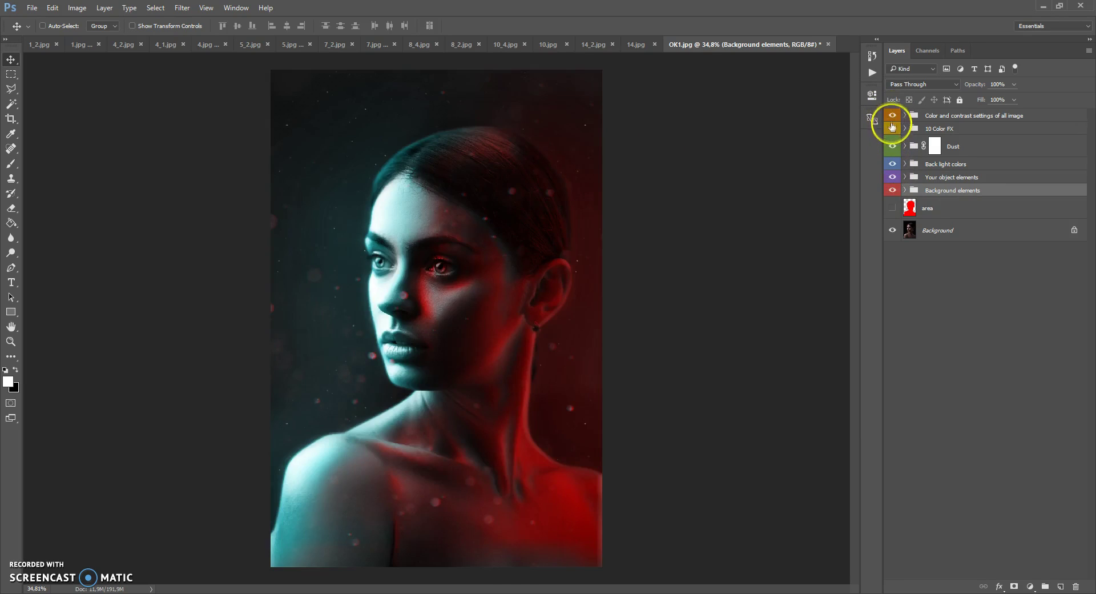
{"action": "left_click_drag", "start_coordinate": [893, 114], "coordinate": [894, 150]}
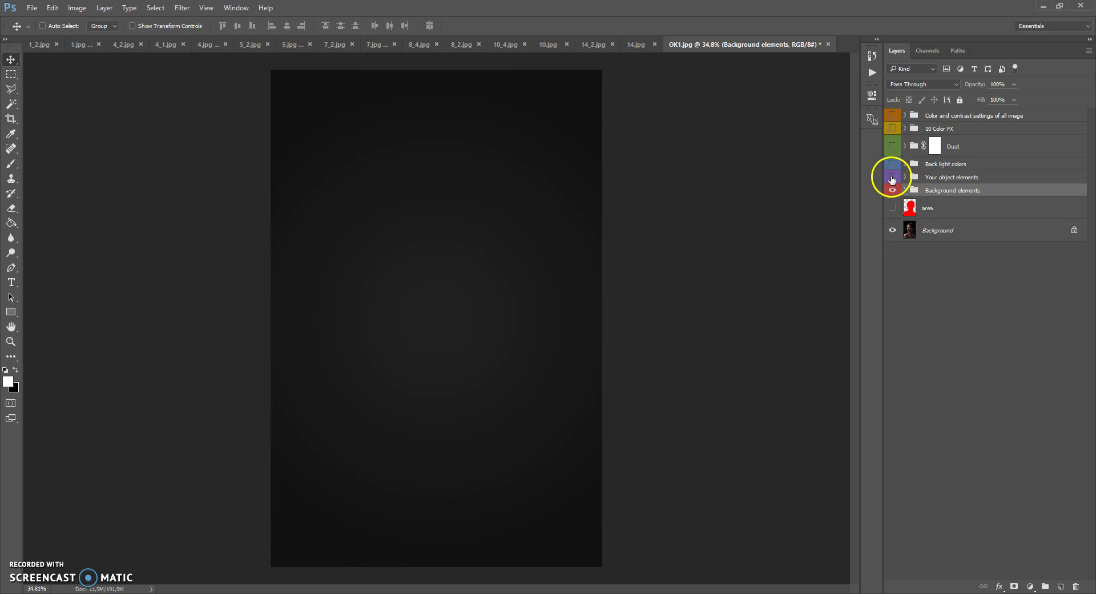
{"action": "left_click", "coordinate": [892, 177]}
{"action": "left_click_drag", "start_coordinate": [891, 163], "coordinate": [886, 143]}
{"action": "left_click", "coordinate": [894, 134]}
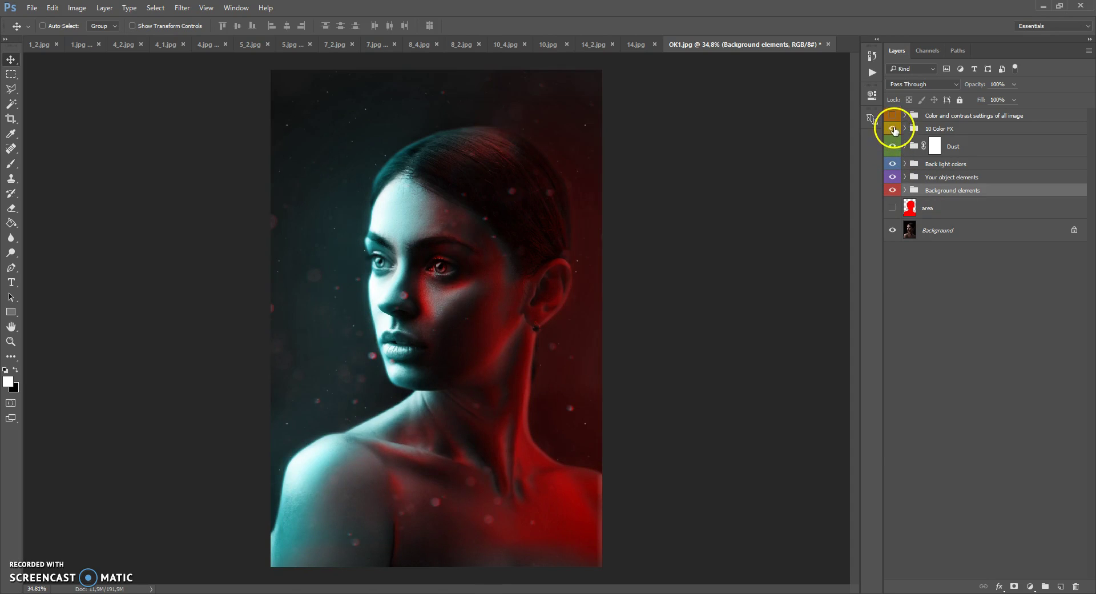
Step: Expand the Background elements group and select its Background color layer
{"action": "left_click", "coordinate": [905, 191]}
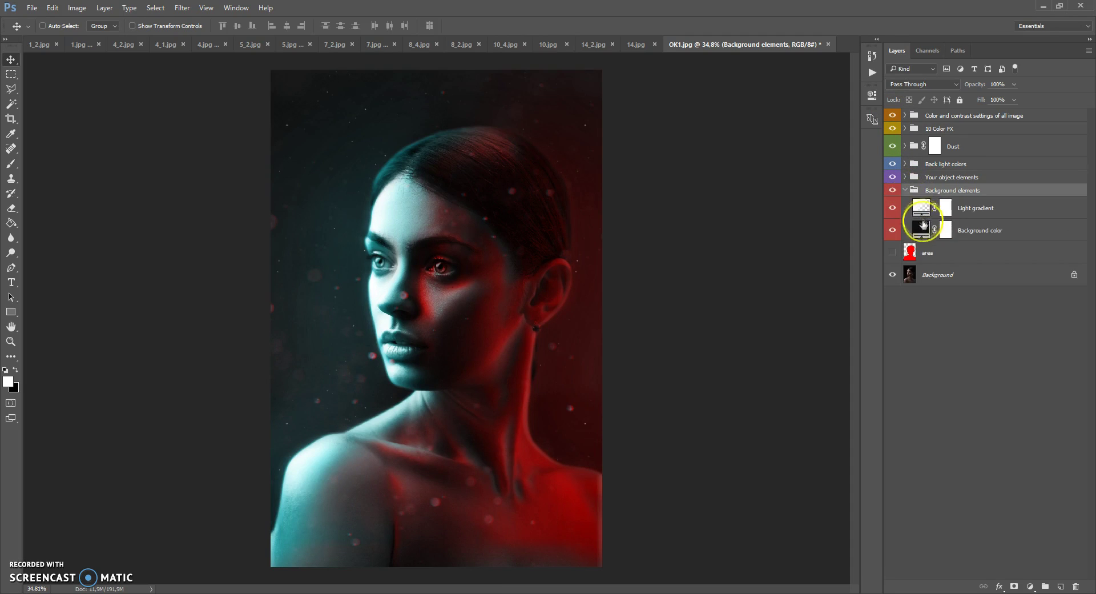
{"action": "left_click", "coordinate": [922, 230]}
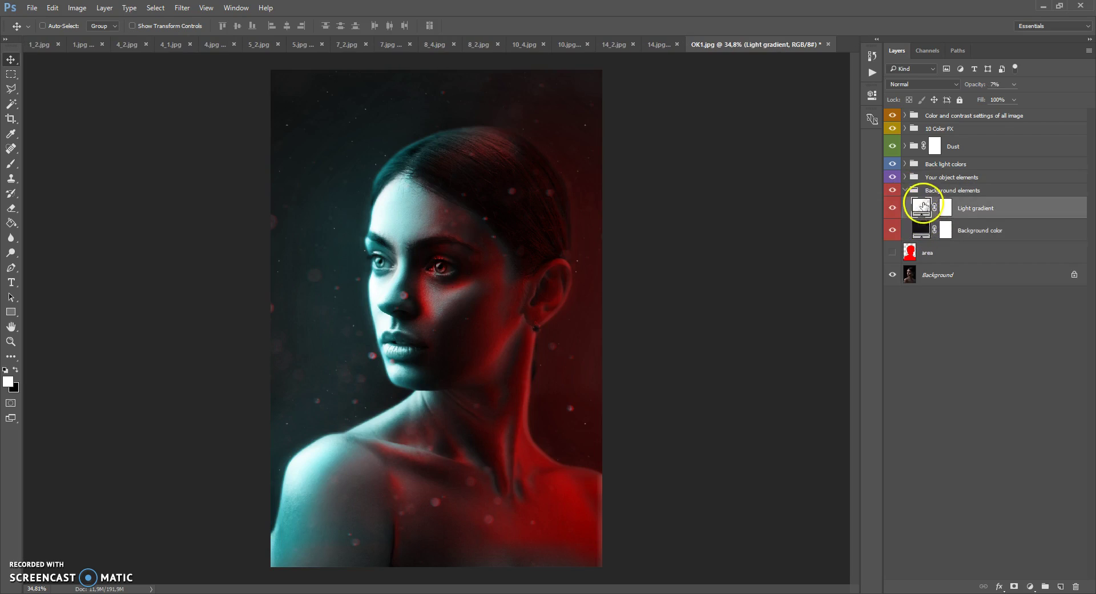
{"action": "double_click", "coordinate": [925, 229]}
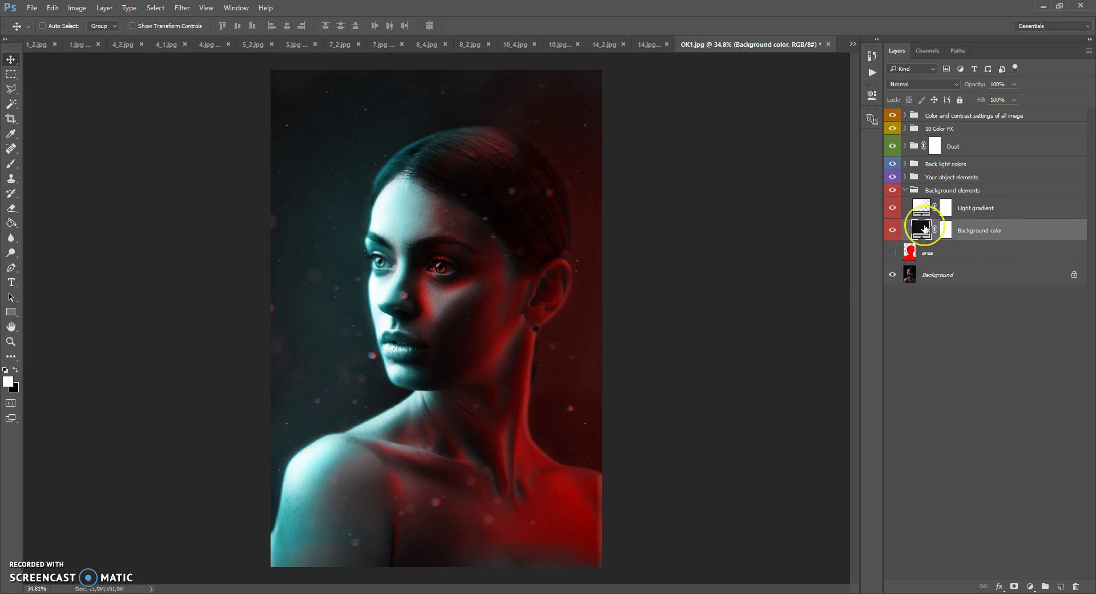
Step: Try a bright orange fill (RGB 255, 114, 0) on the Background color layer, and discard the change
{"action": "double_click", "coordinate": [921, 231]}
{"action": "left_click_drag", "start_coordinate": [725, 409], "coordinate": [910, 261]}
{"action": "left_click_drag", "start_coordinate": [862, 336], "coordinate": [867, 438]}
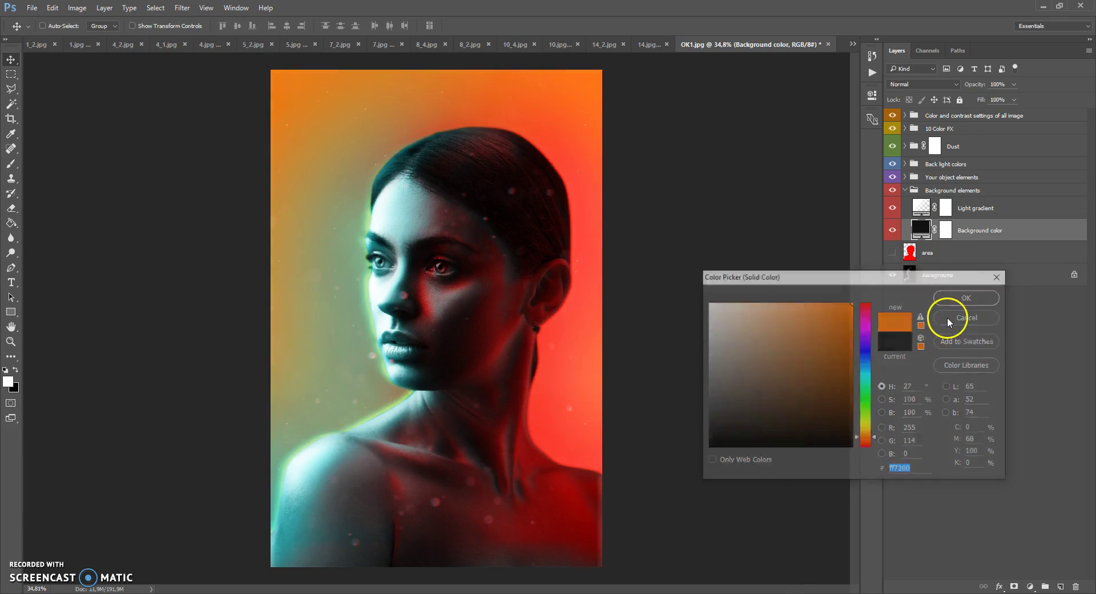
{"action": "left_click", "coordinate": [947, 317]}
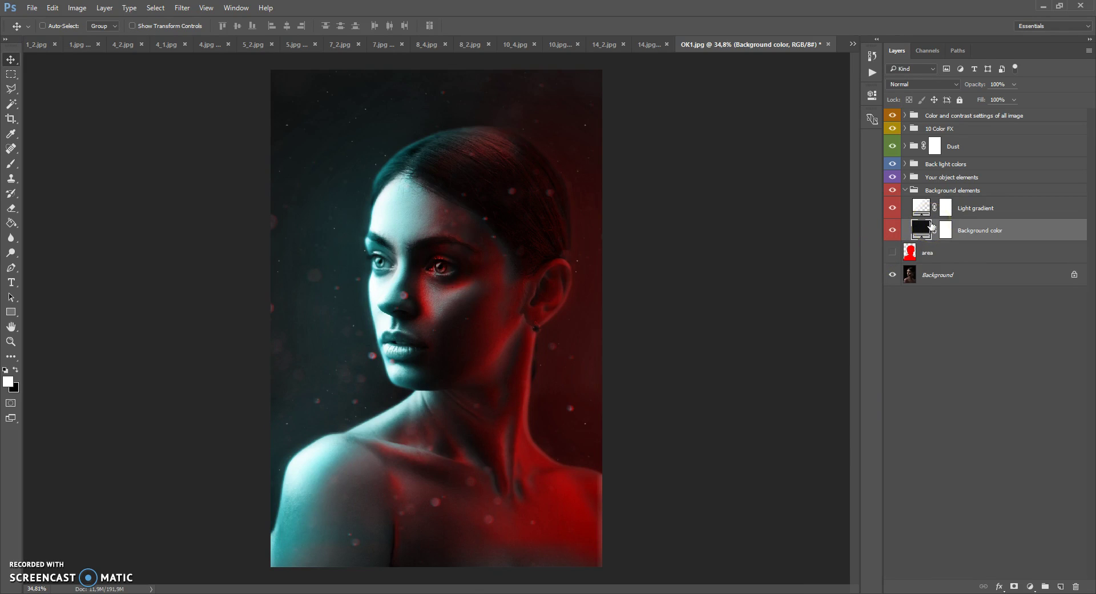
Step: Toggle the Background color layer's visibility to compare the backdrop, leaving that layer hidden
{"action": "left_click", "coordinate": [910, 271]}
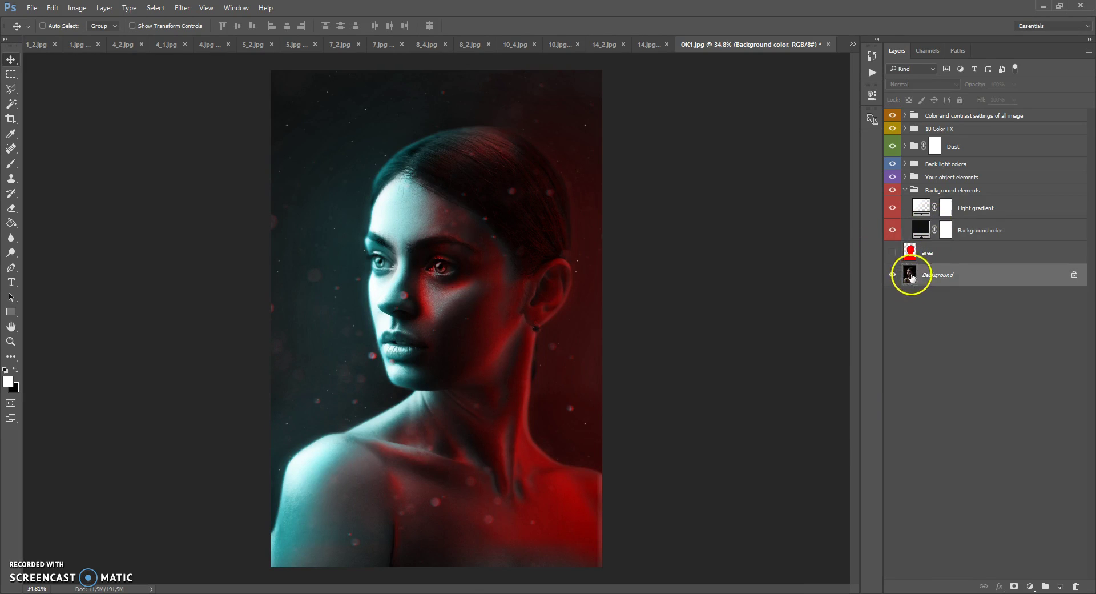
{"action": "left_click", "coordinate": [923, 240]}
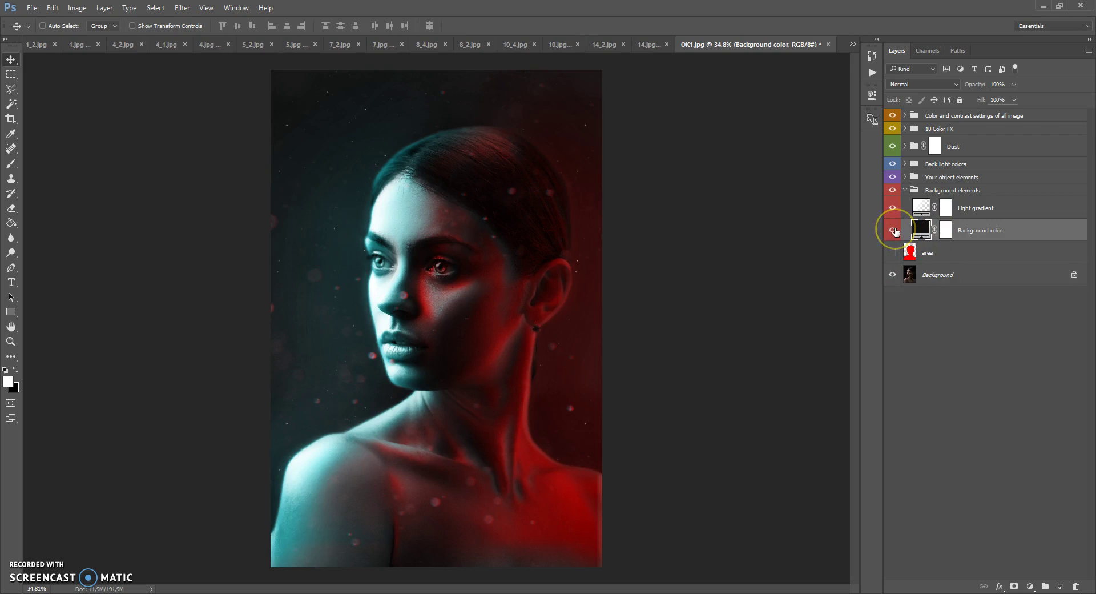
{"action": "left_click", "coordinate": [894, 231]}
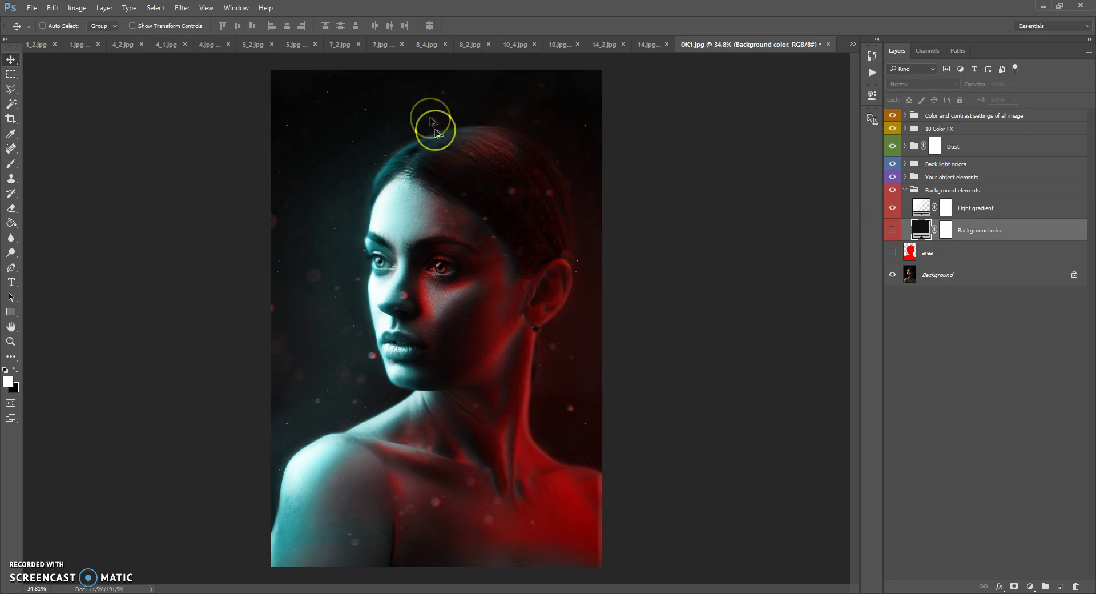
{"action": "scroll", "coordinate": [425, 104], "scroll_direction": "up", "scroll_amount": 2}
{"action": "scroll", "coordinate": [425, 105], "scroll_direction": "up", "scroll_amount": 1}
{"action": "left_click", "coordinate": [894, 230]}
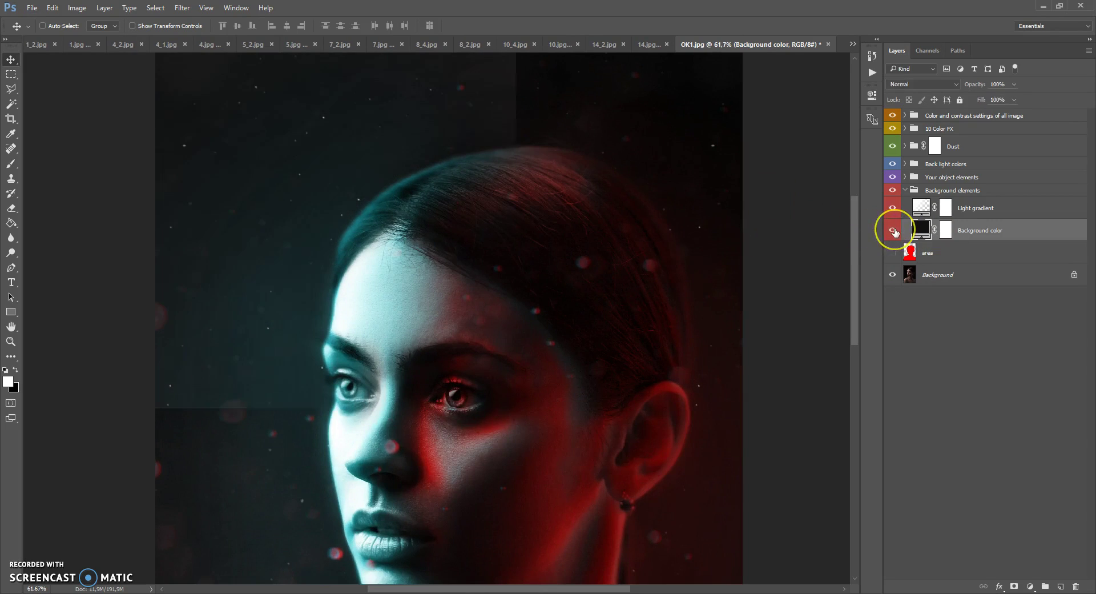
{"action": "left_click", "coordinate": [894, 230]}
{"action": "left_click", "coordinate": [894, 231]}
{"action": "left_click", "coordinate": [896, 230]}
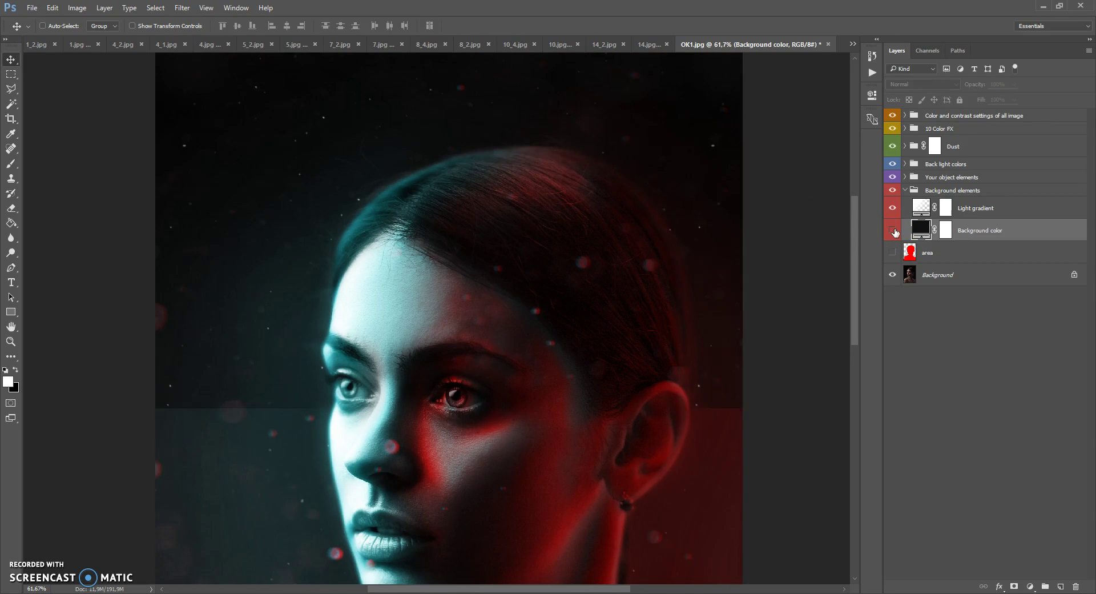
{"action": "scroll", "coordinate": [436, 240], "scroll_direction": "down", "scroll_amount": 3}
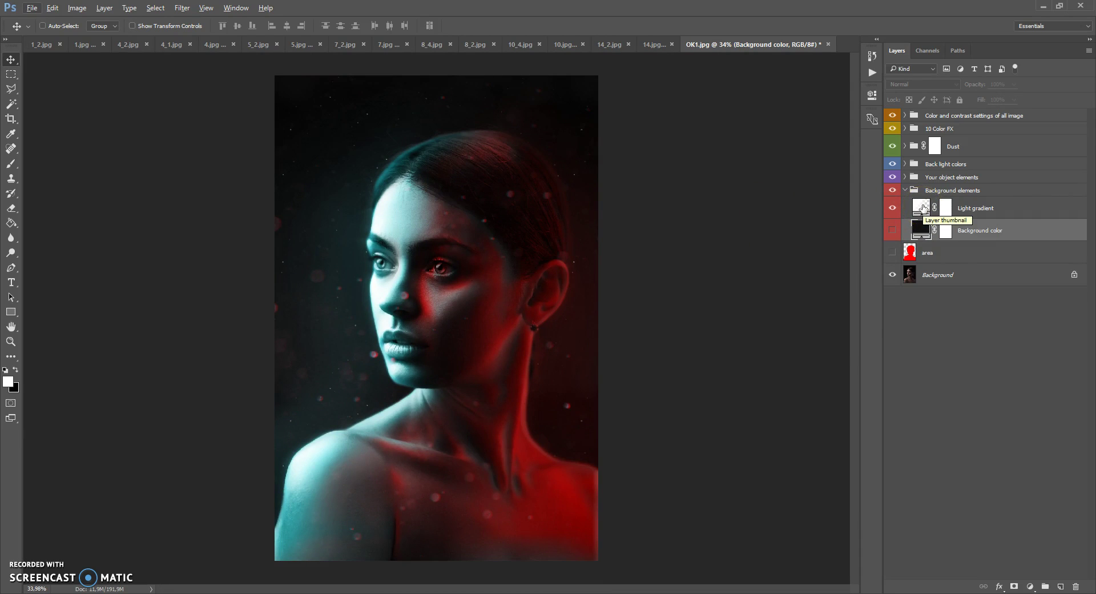
Step: Keep the Light gradient fill's style as Radial and increase its scale to about 122%
{"action": "double_click", "coordinate": [922, 207]}
{"action": "left_click", "coordinate": [690, 278]}
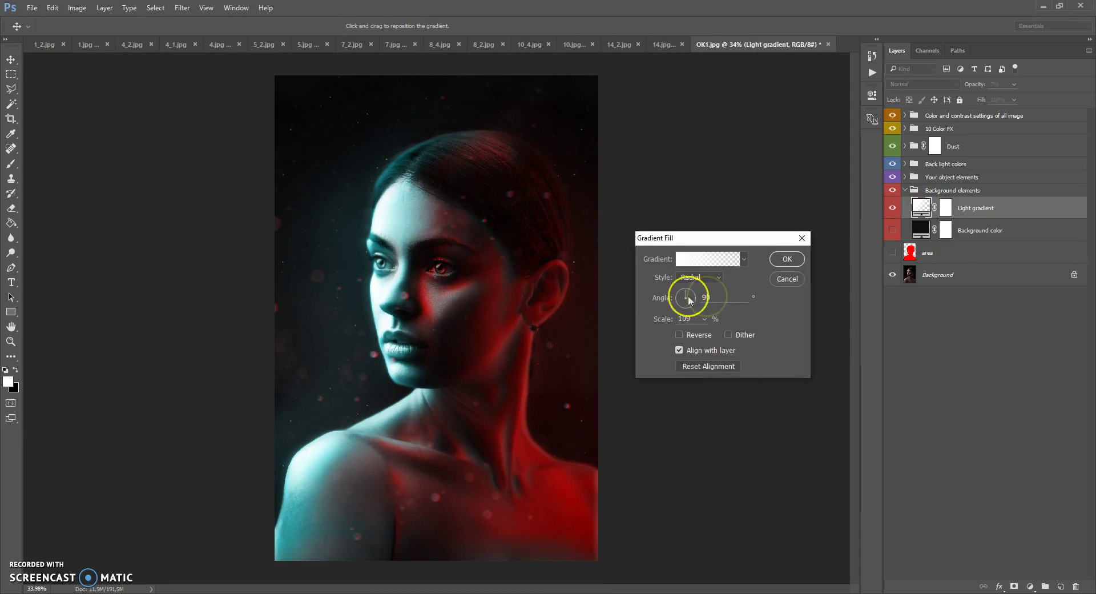
{"action": "left_click", "coordinate": [691, 277]}
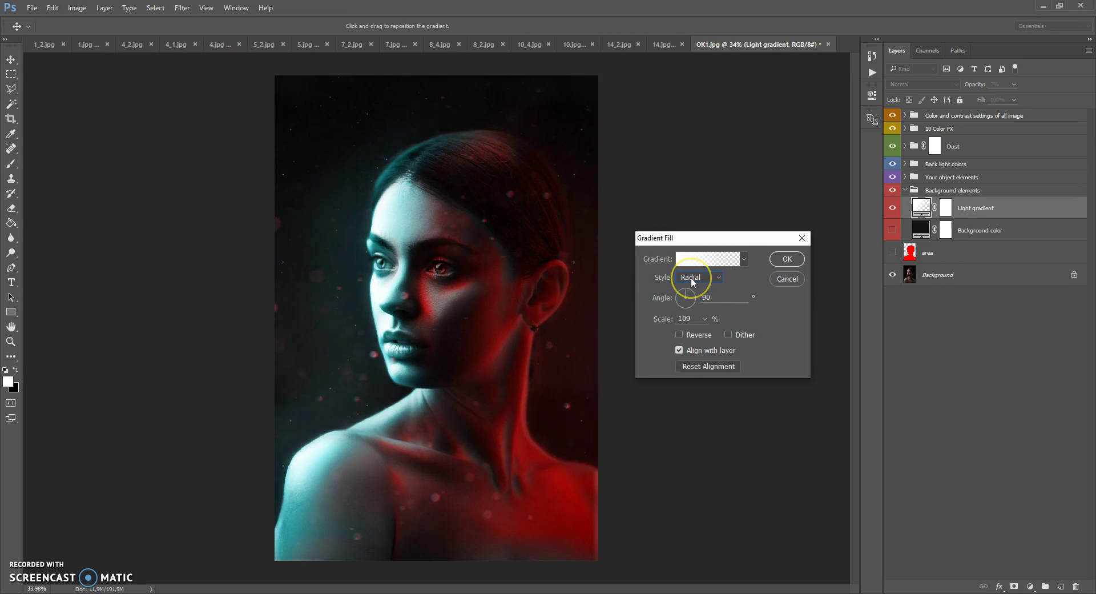
{"action": "left_click", "coordinate": [691, 277]}
{"action": "left_click", "coordinate": [692, 295]}
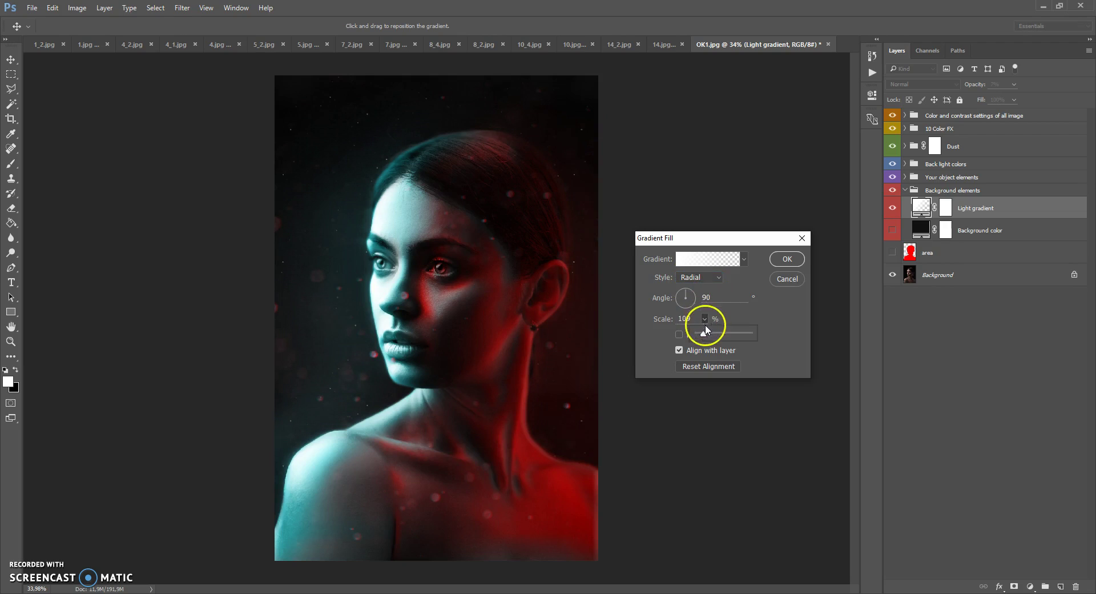
{"action": "left_click_drag", "start_coordinate": [714, 335], "coordinate": [706, 337]}
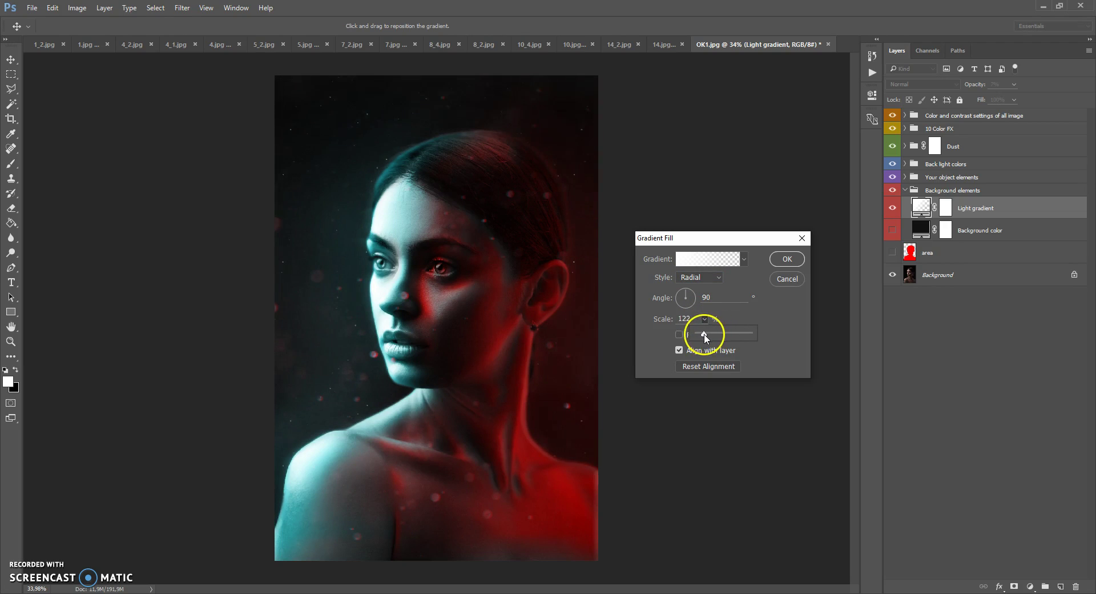
{"action": "left_click", "coordinate": [786, 259]}
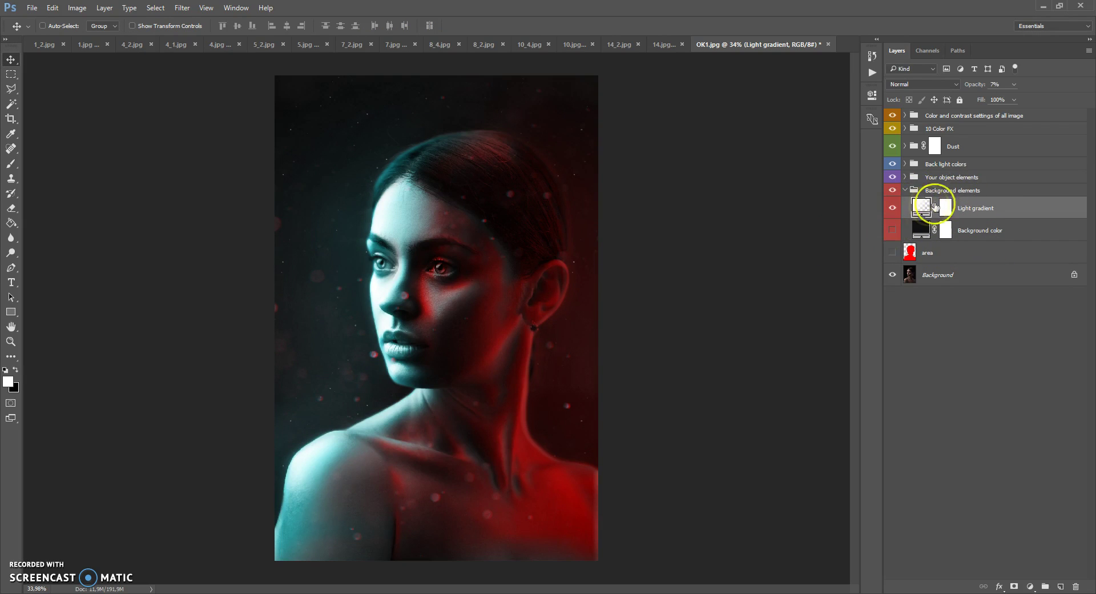
Step: Reposition the radial Light gradient toward the image's left side and set the layer's opacity to 27%
{"action": "double_click", "coordinate": [924, 210]}
{"action": "left_click_drag", "start_coordinate": [538, 216], "coordinate": [746, 270]}
{"action": "left_click", "coordinate": [788, 260]}
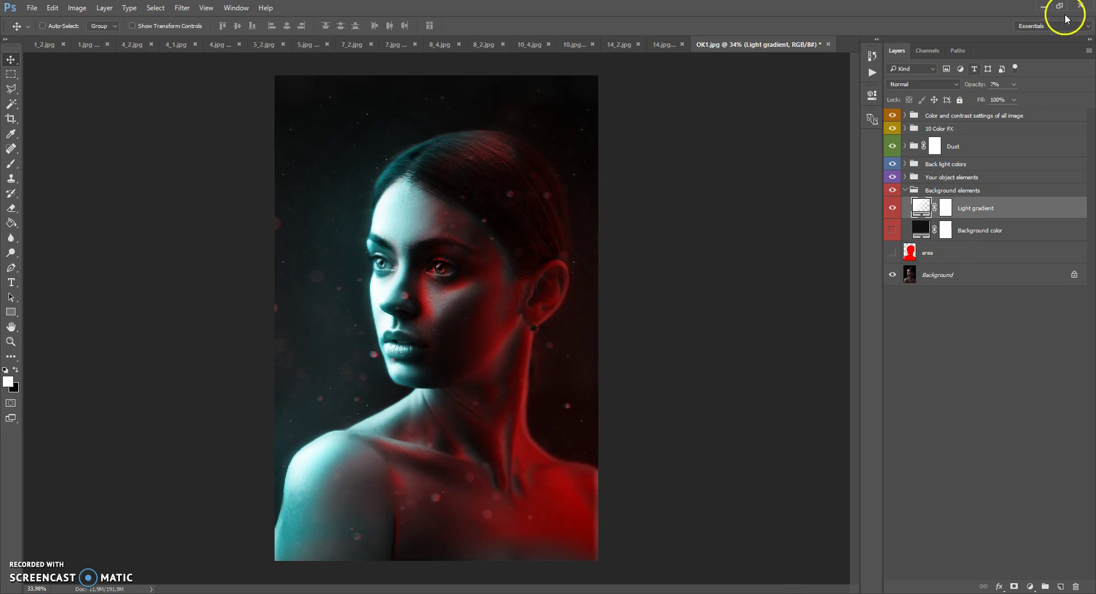
{"action": "left_click", "coordinate": [1014, 84]}
{"action": "mouse_move", "coordinate": [1016, 86]}
{"action": "left_mouse_down"}
{"action": "mouse_move", "coordinate": [1013, 97]}
{"action": "mouse_move", "coordinate": [1023, 95]}
{"action": "left_mouse_up"}
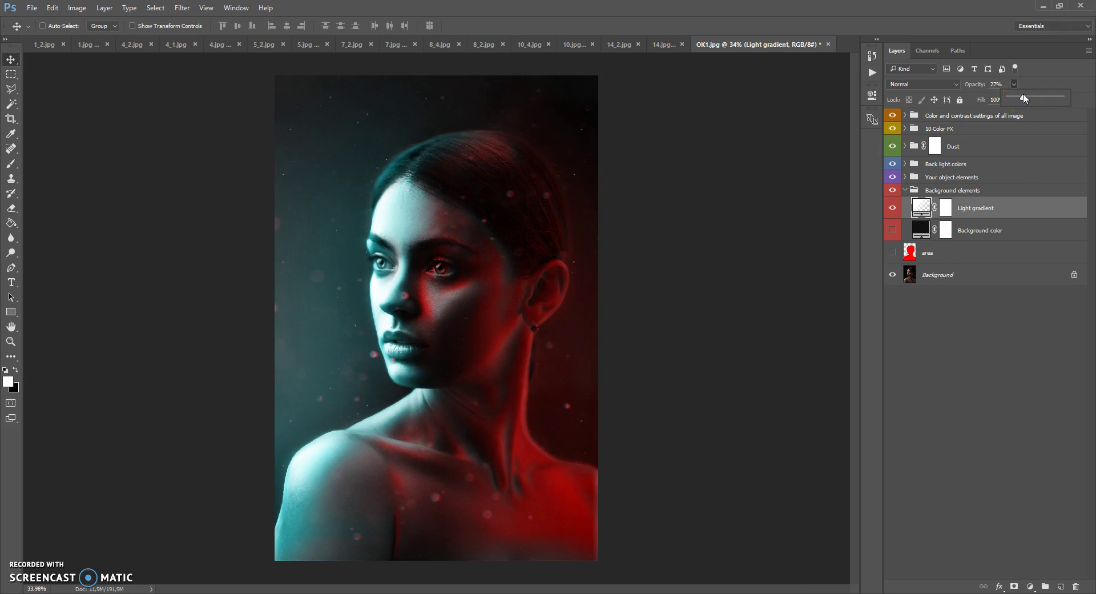
Step: Duplicate the Light gradient layer as Light gradient copy within OK1.jpg, and undo the duplication
{"action": "left_click", "coordinate": [920, 211]}
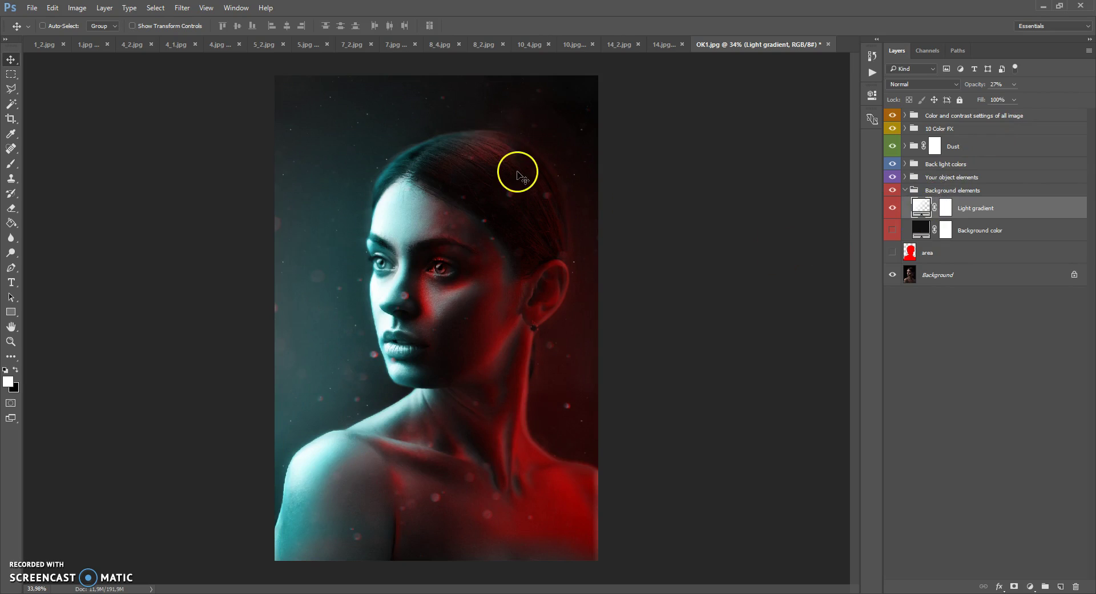
{"action": "left_click", "coordinate": [104, 8]}
{"action": "left_click", "coordinate": [119, 44]}
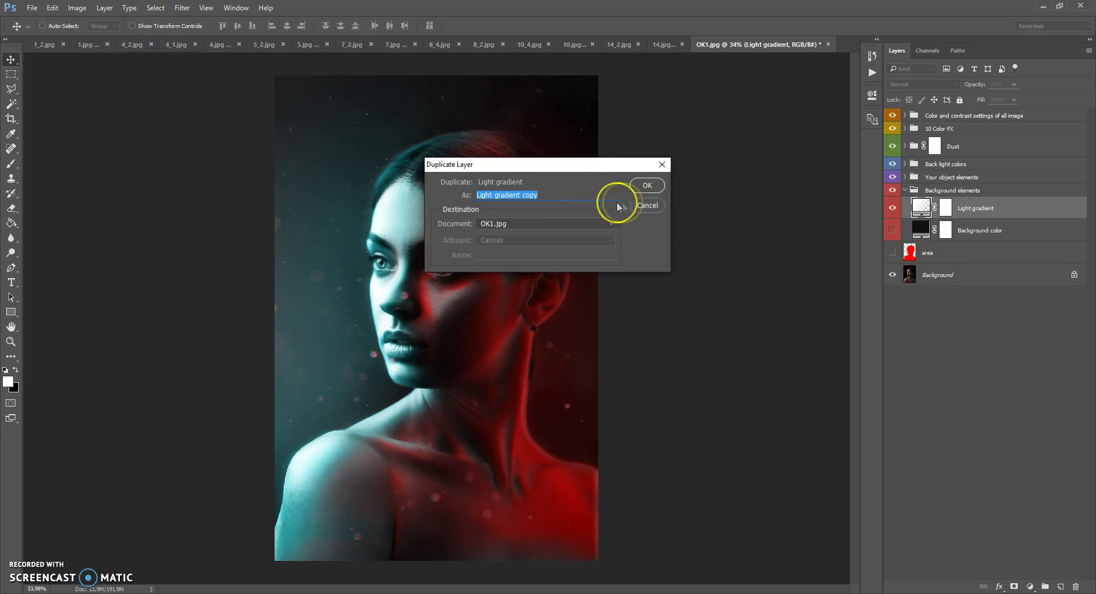
{"action": "left_click", "coordinate": [643, 187]}
{"action": "key", "text": "ctrl+z"}
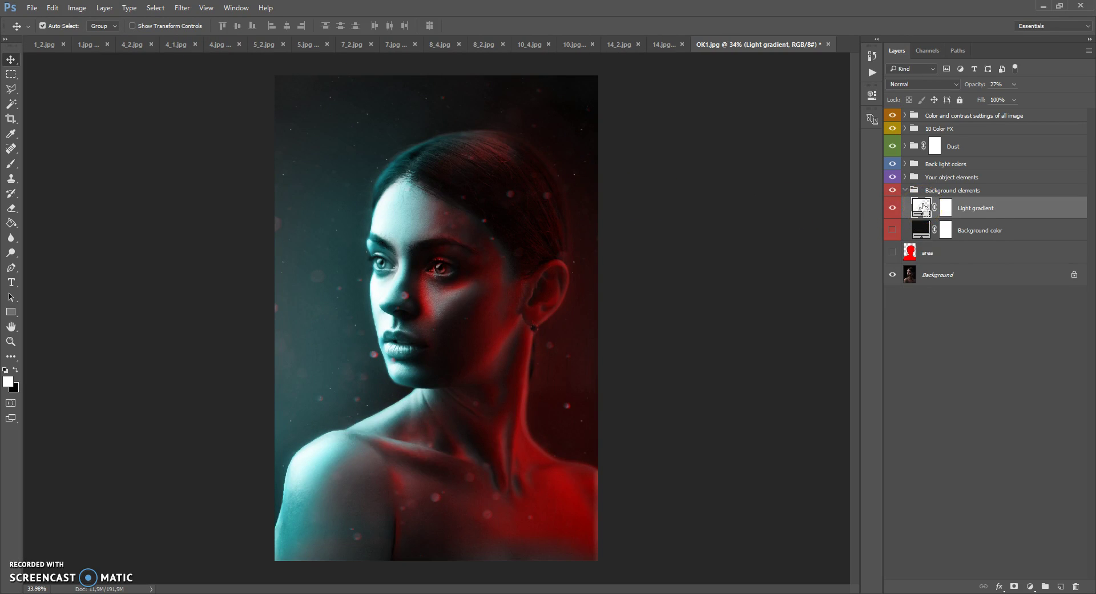
Step: Restore the Light gradient copy layer, set its gradient scale to 89%, and reposition the radial light toward the image's right edge
{"action": "key", "text": "ctrl+z"}
{"action": "left_click_drag", "start_coordinate": [350, 251], "coordinate": [354, 255]}
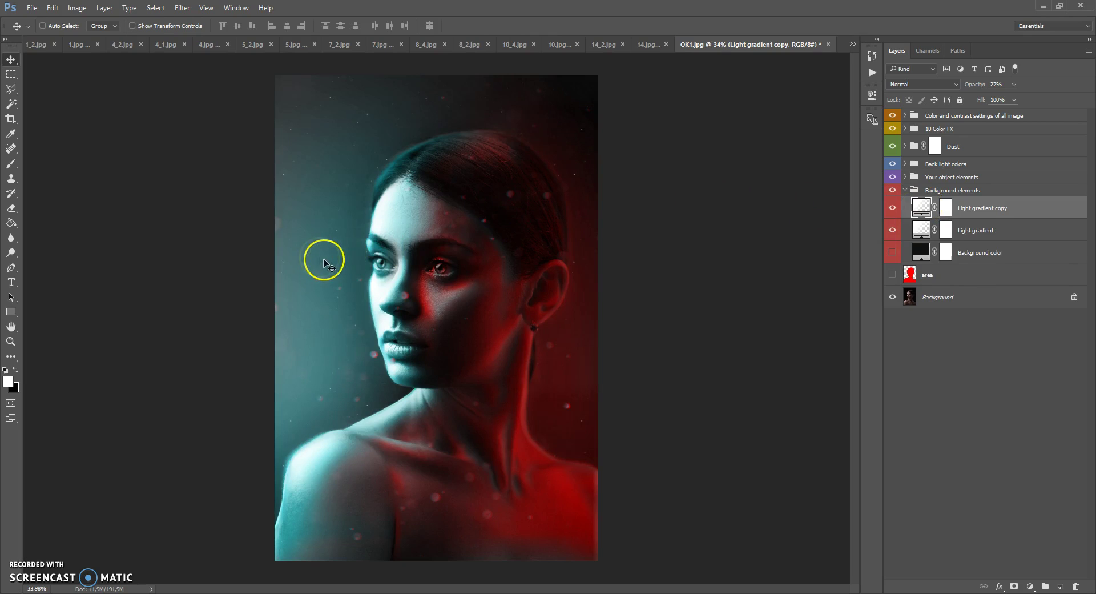
{"action": "double_click", "coordinate": [918, 209]}
{"action": "left_click_drag", "start_coordinate": [372, 269], "coordinate": [627, 323]}
{"action": "left_click_drag", "start_coordinate": [704, 318], "coordinate": [543, 392]}
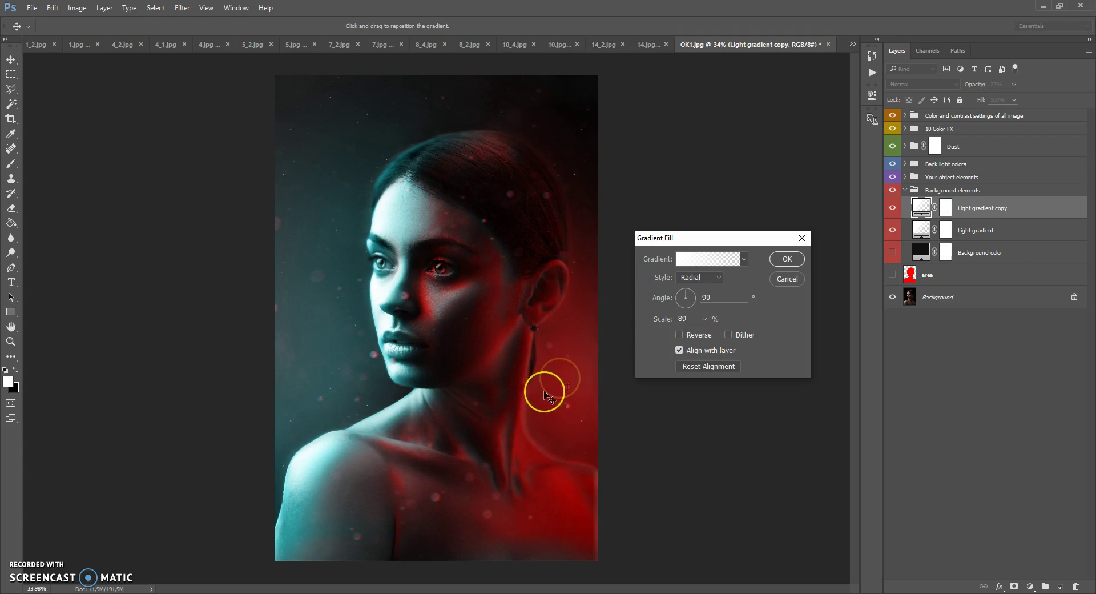
{"action": "left_click_drag", "start_coordinate": [559, 351], "coordinate": [643, 362]}
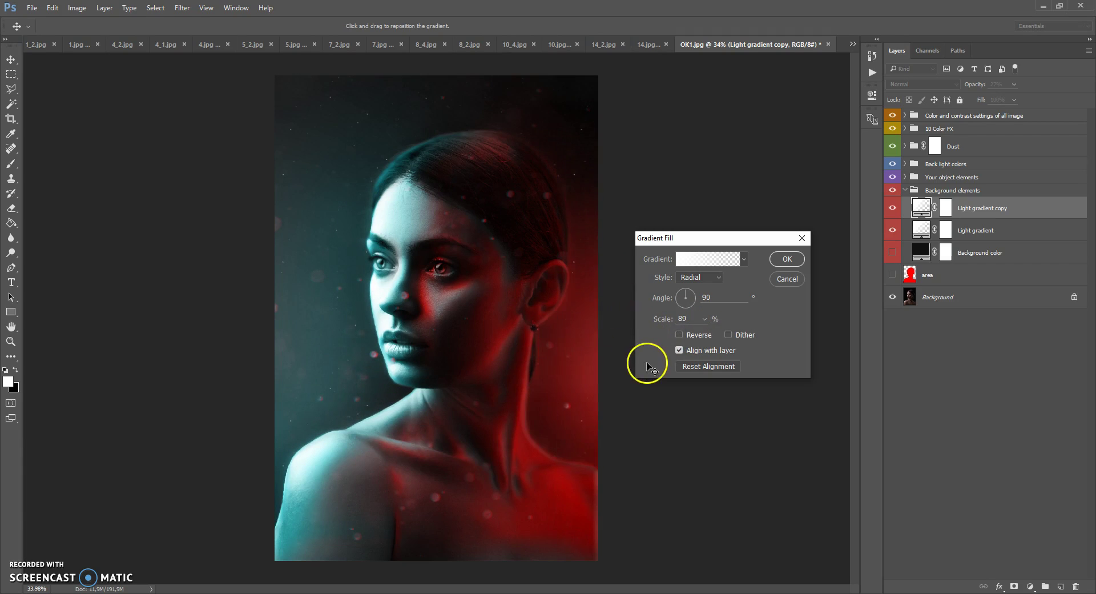
{"action": "left_click_drag", "start_coordinate": [568, 362], "coordinate": [627, 353]}
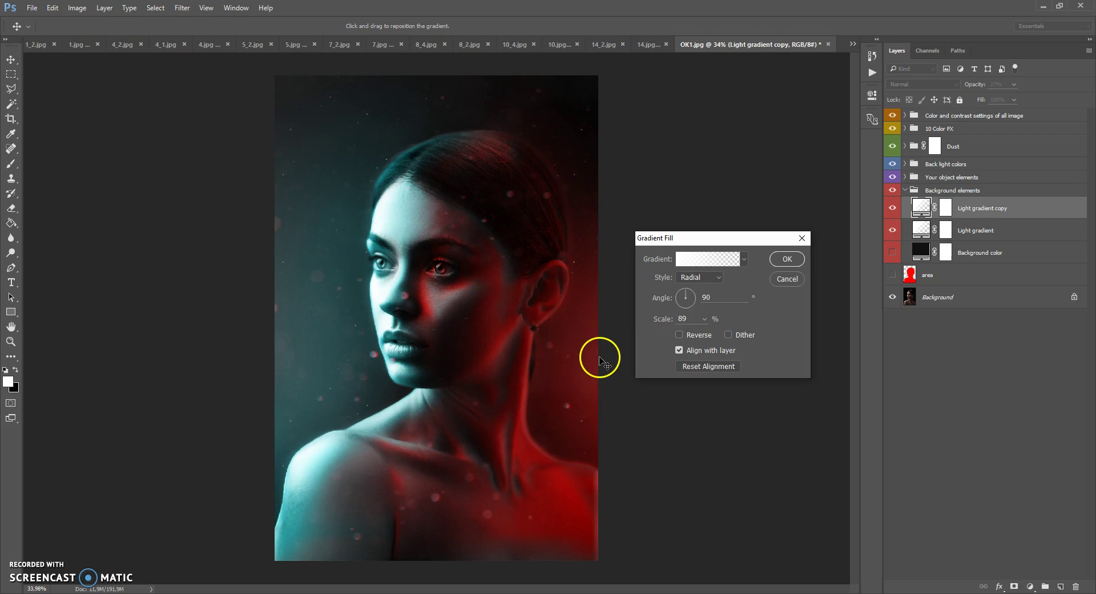
{"action": "left_click", "coordinate": [785, 260]}
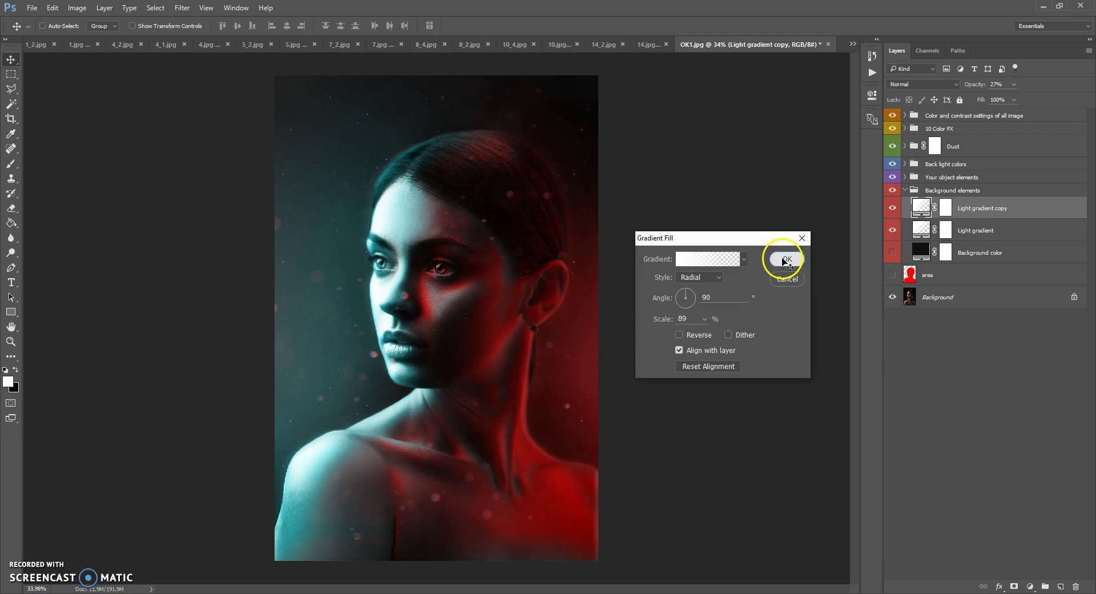
Step: Set the Light gradient copy layer's opacity to 18% and collapse the Background elements group
{"action": "left_click_drag", "start_coordinate": [1010, 100], "coordinate": [1006, 100]}
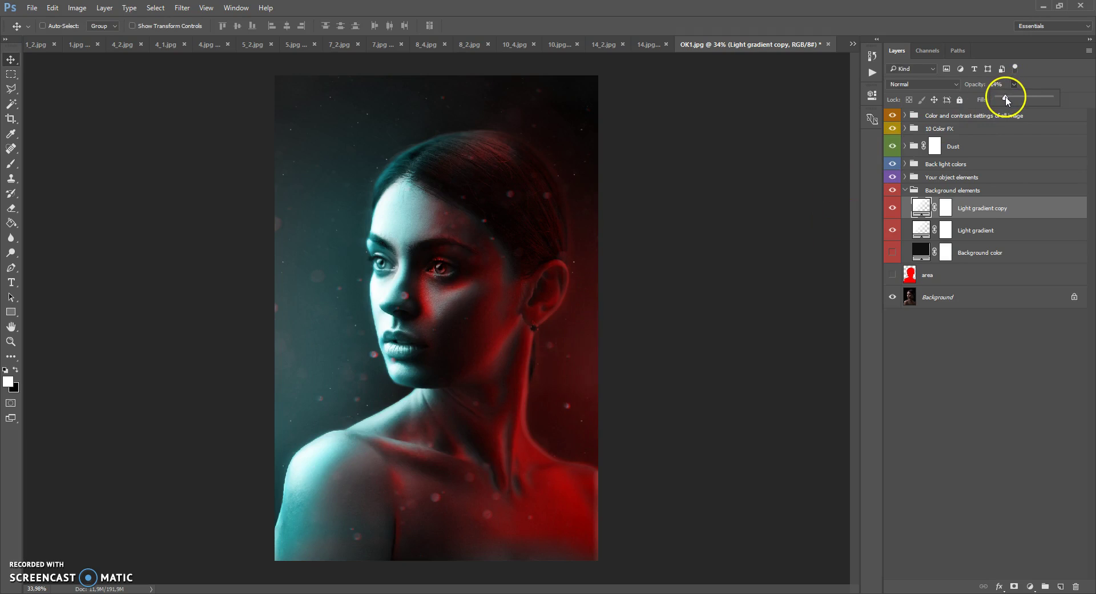
{"action": "left_click_drag", "start_coordinate": [1009, 101], "coordinate": [1011, 101]}
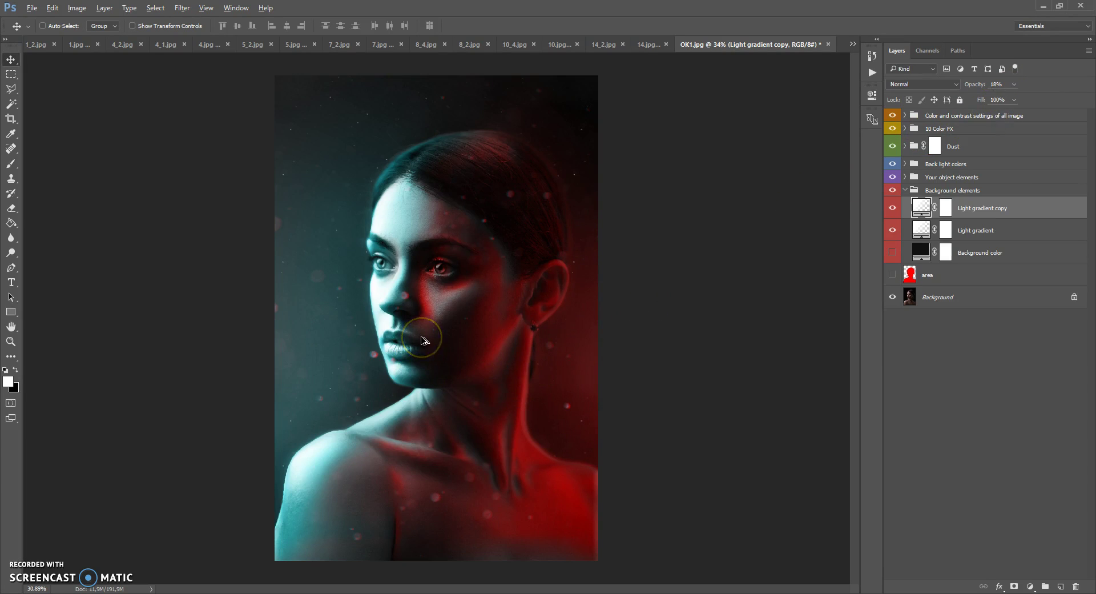
{"action": "left_click", "coordinate": [905, 190]}
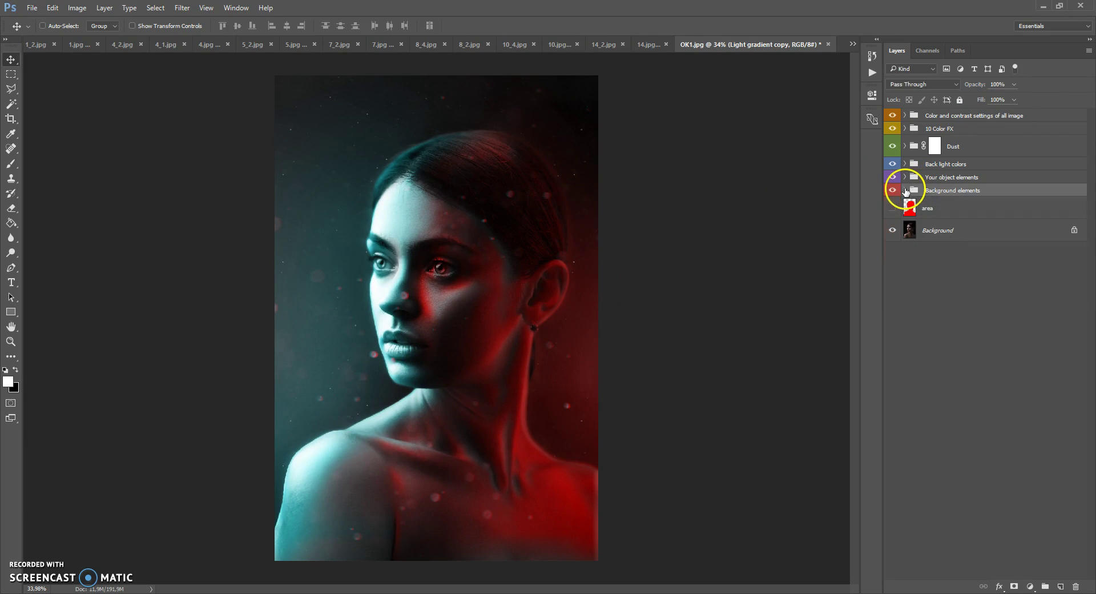
Step: Expand the Your object elements group and keep its nested subgroups collapsed
{"action": "left_click", "coordinate": [912, 178]}
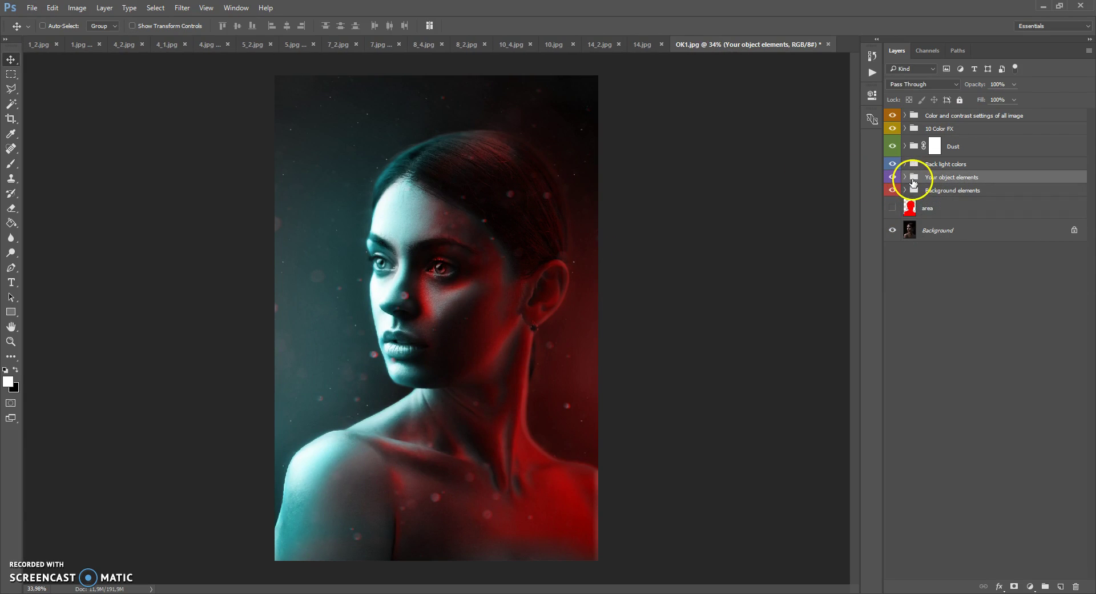
{"action": "left_click", "coordinate": [905, 177]}
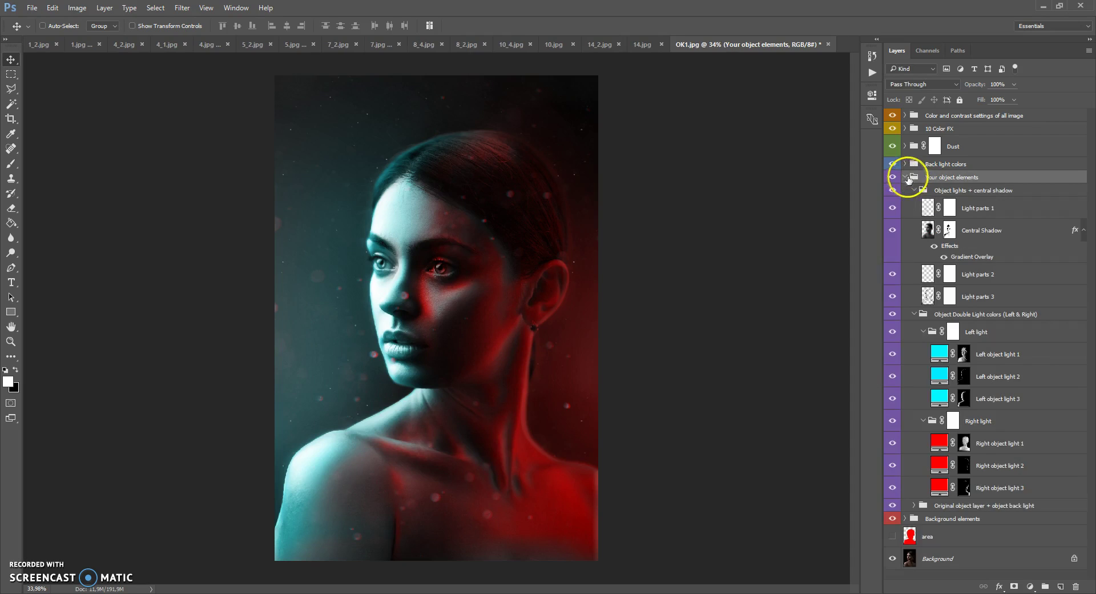
{"action": "left_click", "coordinate": [917, 190]}
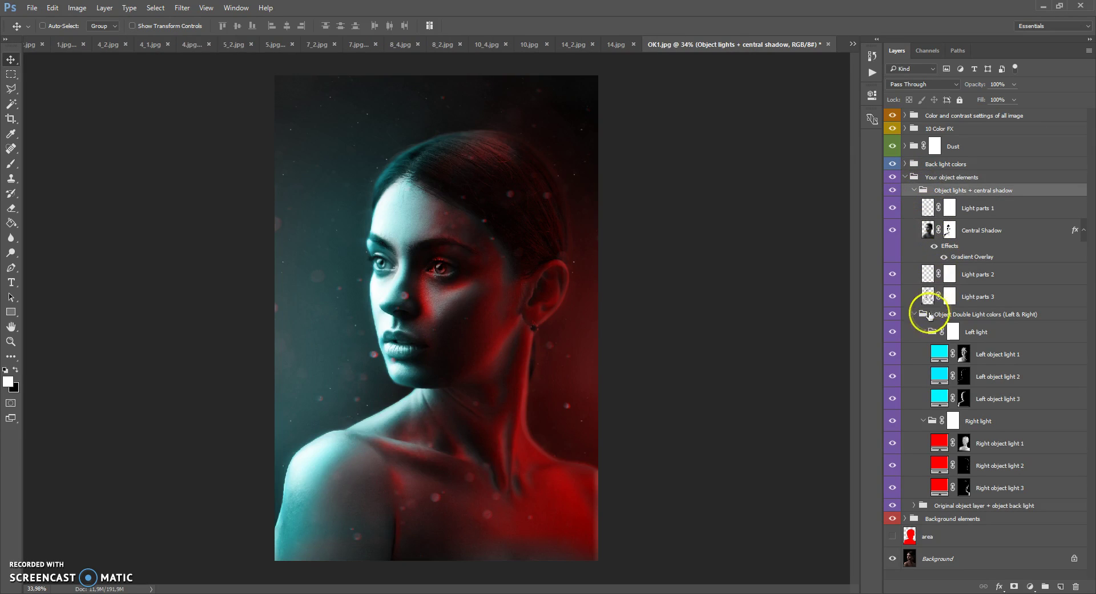
{"action": "left_click", "coordinate": [930, 314]}
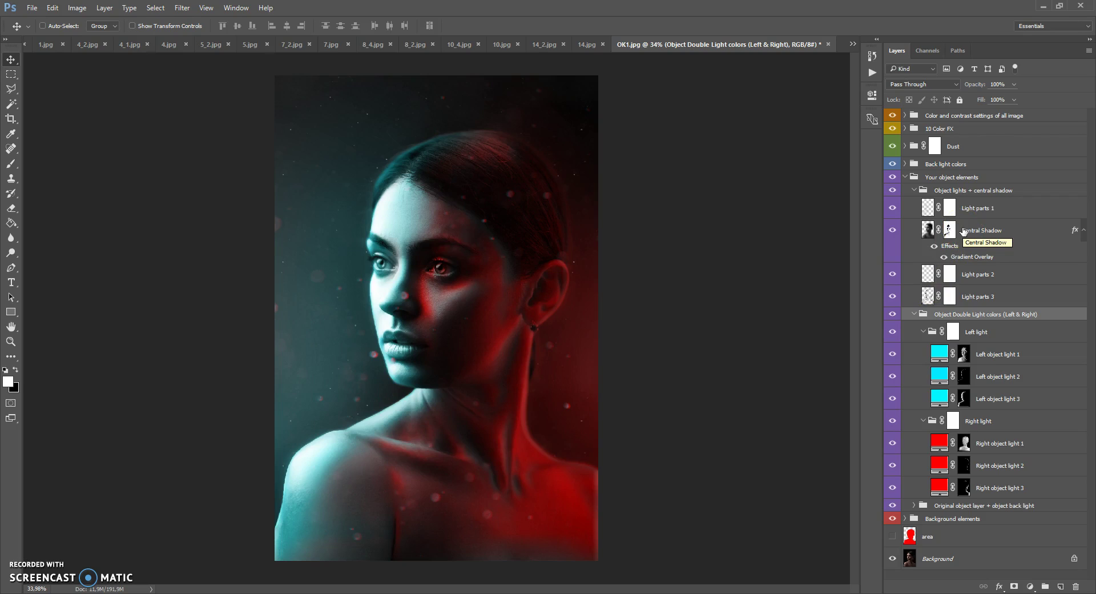
{"action": "left_click", "coordinate": [905, 177]}
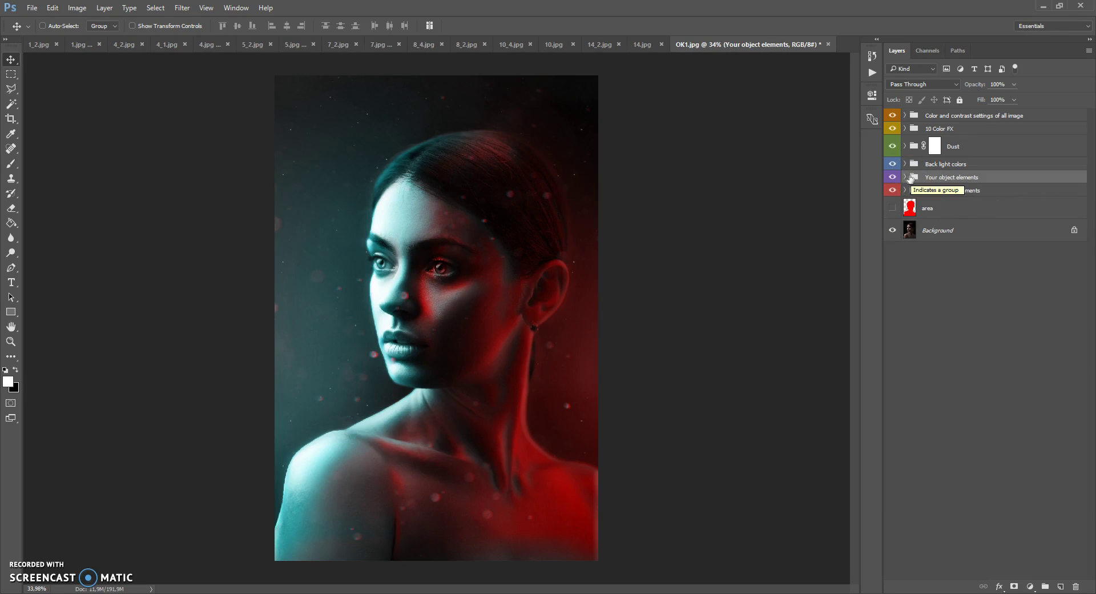
{"action": "left_click", "coordinate": [905, 177]}
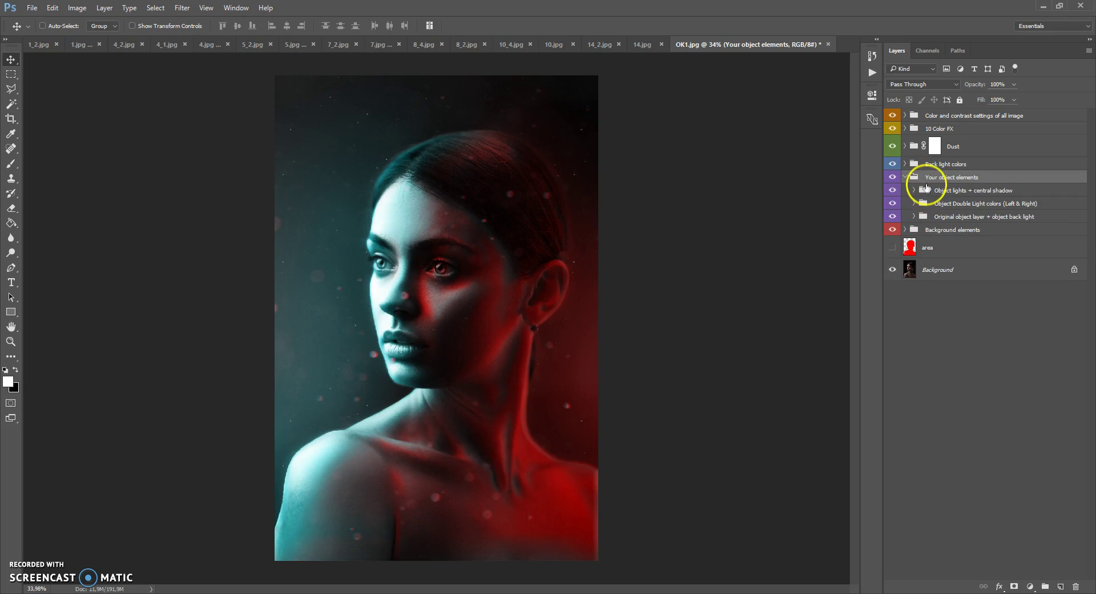
Step: Go through the three subgroups for object lights and central shadow, double light colors, and the original object layer with back light
{"action": "left_click", "coordinate": [923, 190]}
{"action": "left_click", "coordinate": [923, 203]}
{"action": "left_click", "coordinate": [923, 217]}
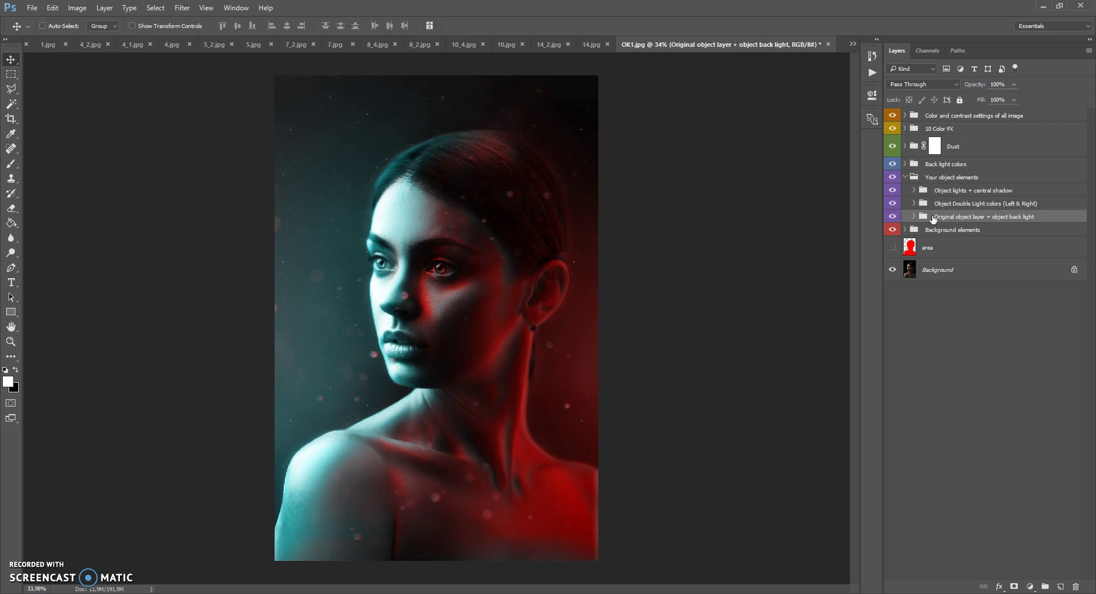
{"action": "left_click", "coordinate": [935, 206]}
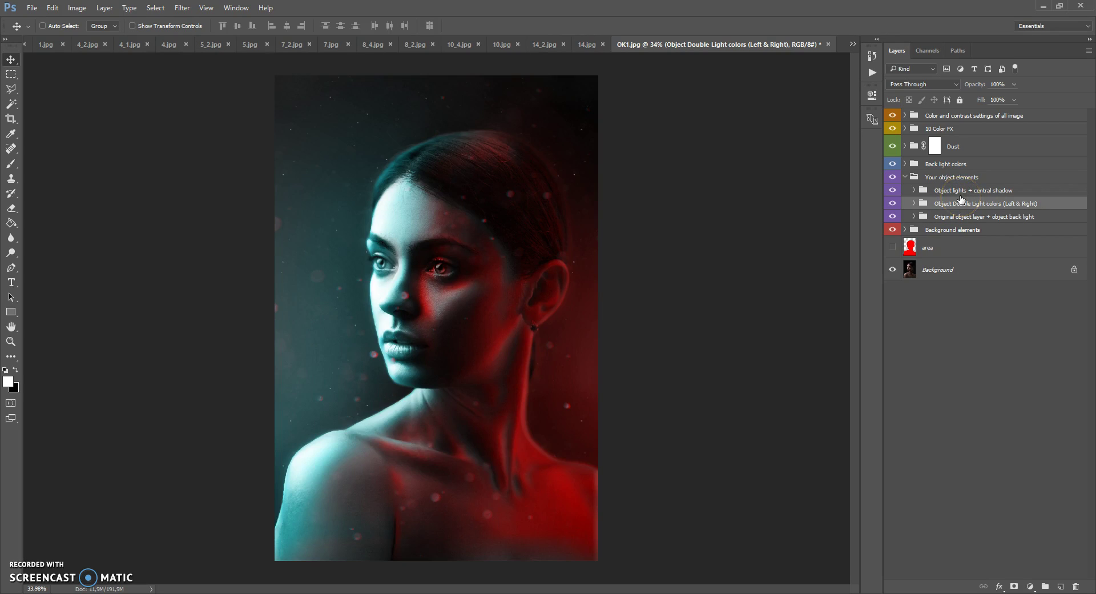
{"action": "left_click", "coordinate": [957, 192]}
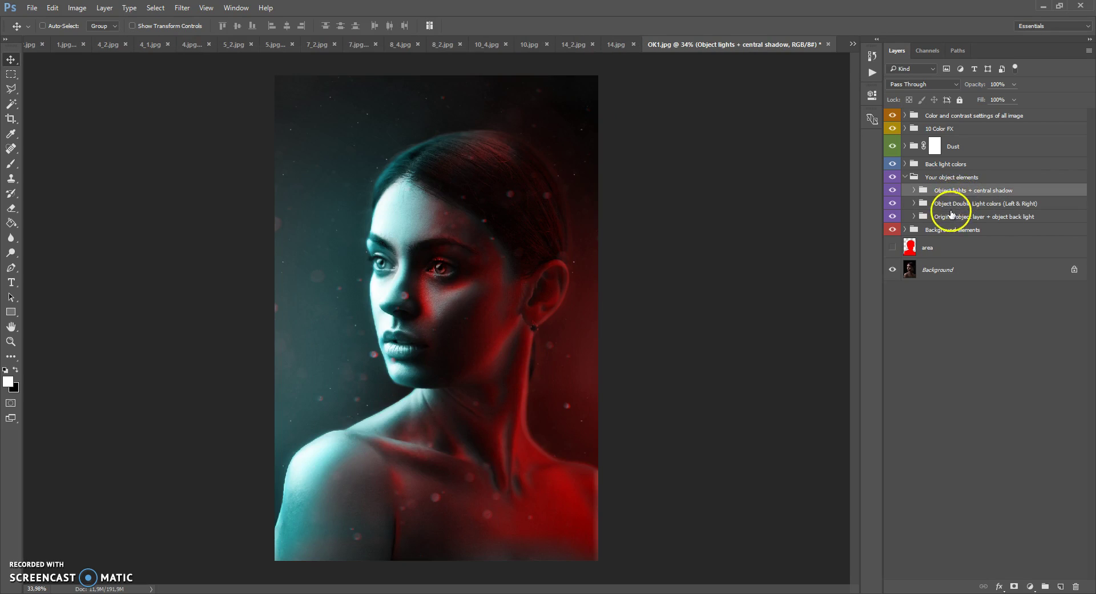
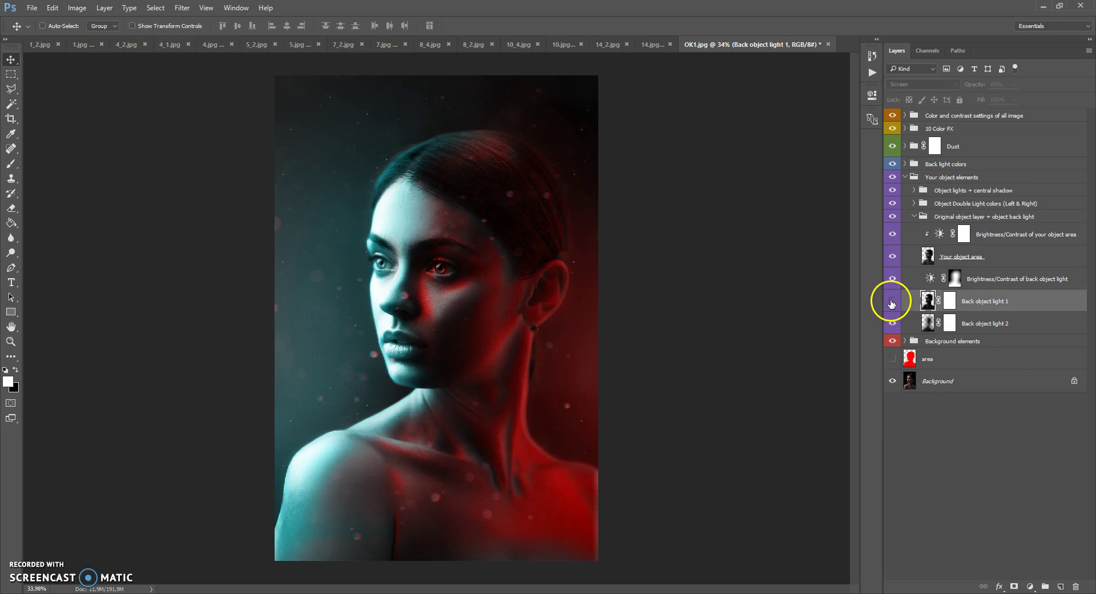
Step: Toggle the visibility of Back object light 1 and Back object light 2 to compare their glow, leaving both layers visible
{"action": "left_click", "coordinate": [892, 323]}
{"action": "left_click", "coordinate": [892, 322]}
{"action": "left_click", "coordinate": [891, 303]}
{"action": "scroll", "coordinate": [400, 193], "scroll_direction": "up", "scroll_amount": 5}
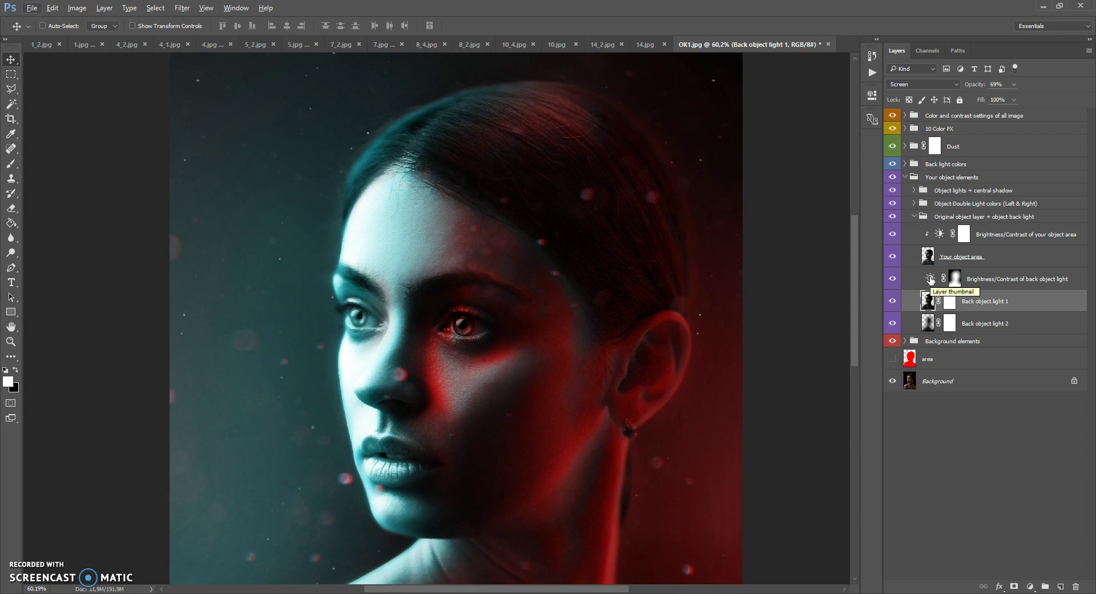
Step: Raise the brightness and adjust the contrast in the Brightness/Contrast of back object light layer
{"action": "double_click", "coordinate": [930, 279]}
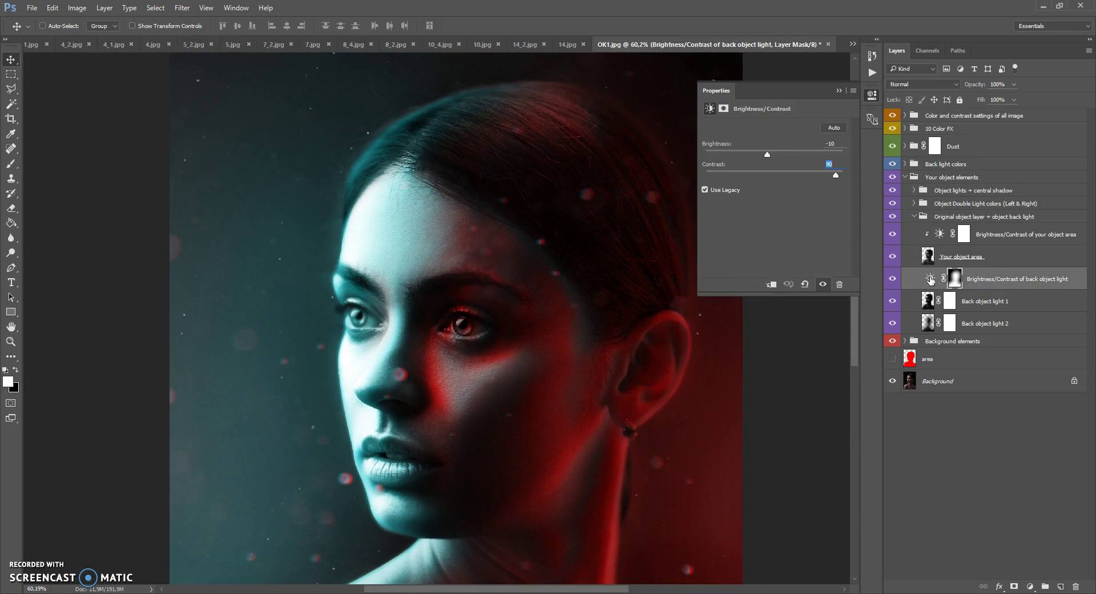
{"action": "mouse_move", "coordinate": [768, 154]}
{"action": "left_mouse_down"}
{"action": "mouse_move", "coordinate": [780, 159]}
{"action": "mouse_move", "coordinate": [757, 155]}
{"action": "mouse_move", "coordinate": [783, 160]}
{"action": "mouse_move", "coordinate": [795, 177]}
{"action": "mouse_move", "coordinate": [746, 176]}
{"action": "mouse_move", "coordinate": [789, 177]}
{"action": "mouse_move", "coordinate": [755, 152]}
{"action": "mouse_move", "coordinate": [731, 151]}
{"action": "mouse_move", "coordinate": [826, 157]}
{"action": "mouse_move", "coordinate": [778, 158]}
{"action": "left_mouse_up"}
{"action": "left_click", "coordinate": [829, 144]}
{"action": "mouse_move", "coordinate": [797, 173]}
{"action": "left_mouse_down"}
{"action": "mouse_move", "coordinate": [825, 177]}
{"action": "mouse_move", "coordinate": [804, 174]}
{"action": "left_mouse_up"}
{"action": "left_click", "coordinate": [840, 91]}
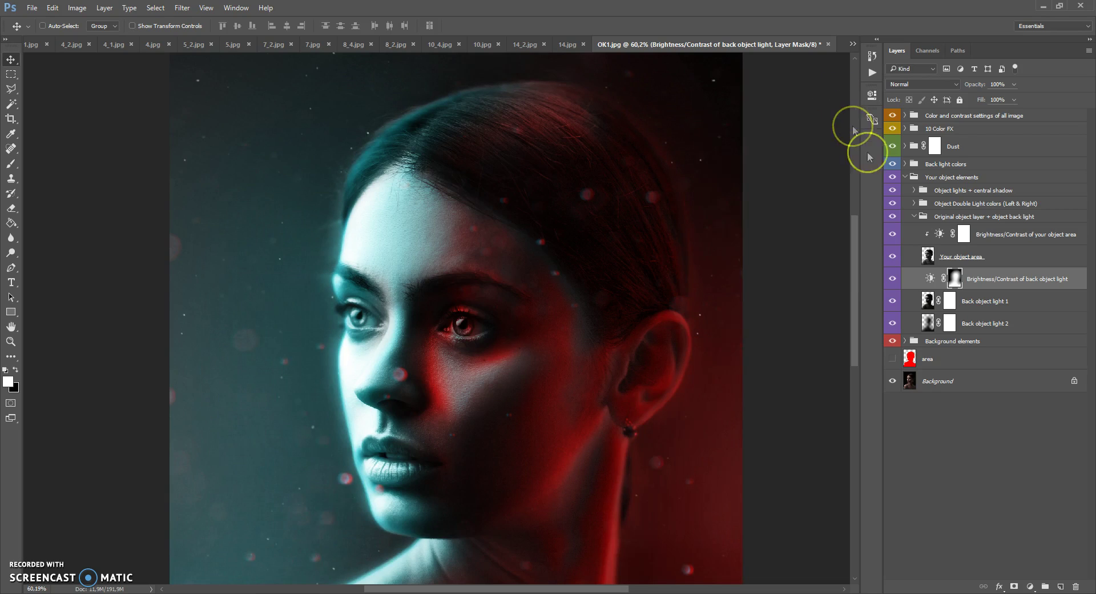
Step: Paint black on the Back object light 1 mask along the face and hair outline with a soft 183 px brush at 62% opacity
{"action": "left_click", "coordinate": [929, 301]}
{"action": "scroll", "coordinate": [371, 223], "scroll_direction": "down", "scroll_amount": 2}
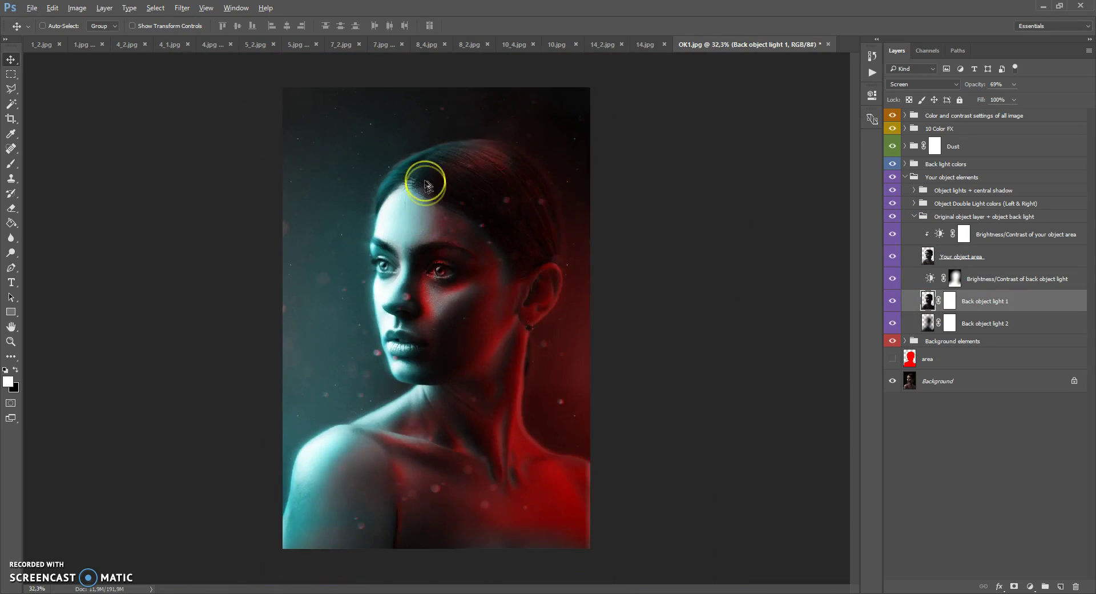
{"action": "scroll", "coordinate": [423, 178], "scroll_direction": "up", "scroll_amount": 3}
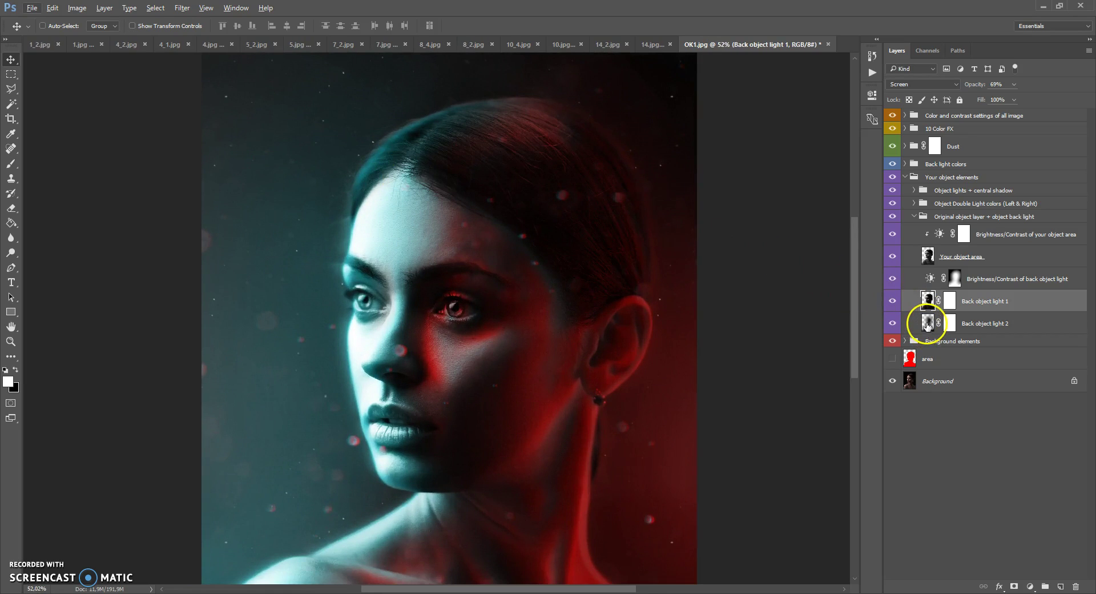
{"action": "left_click", "coordinate": [928, 324]}
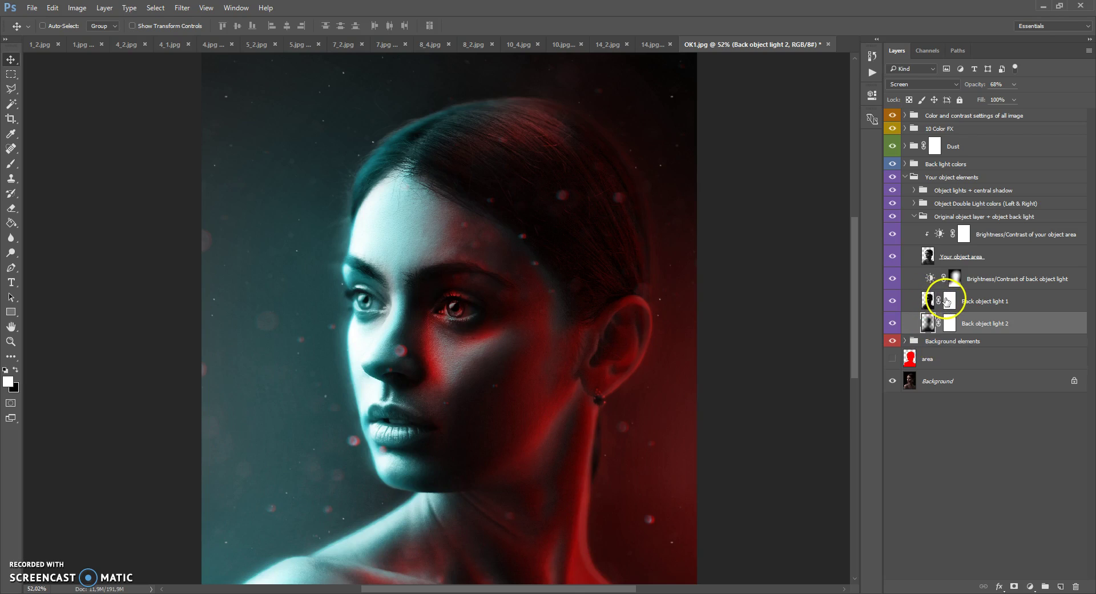
{"action": "left_click", "coordinate": [949, 301]}
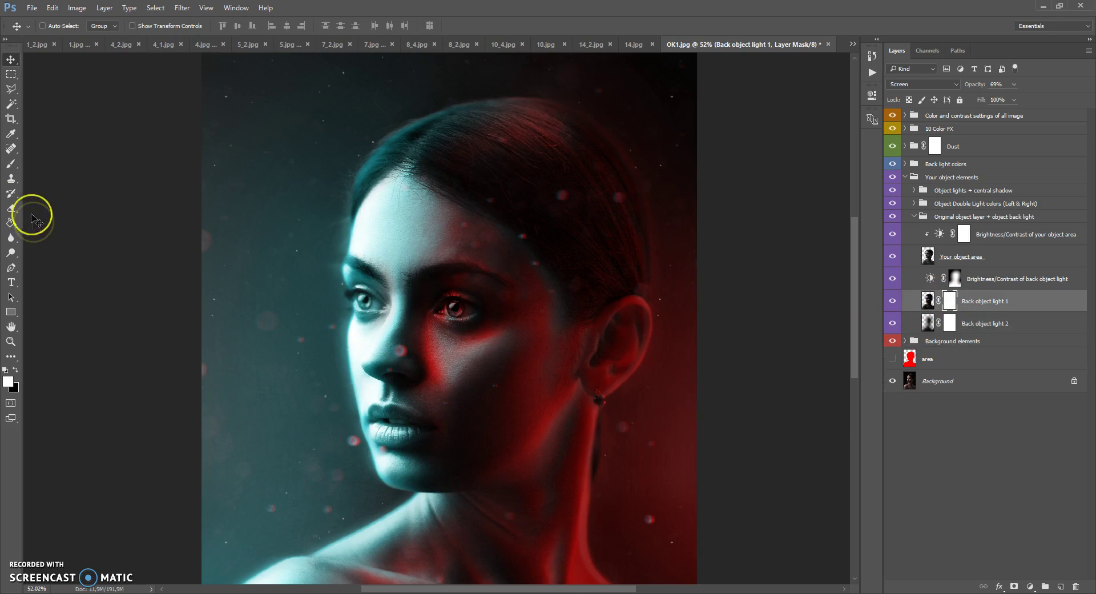
{"action": "left_click", "coordinate": [11, 165]}
{"action": "right_click", "coordinate": [347, 226]}
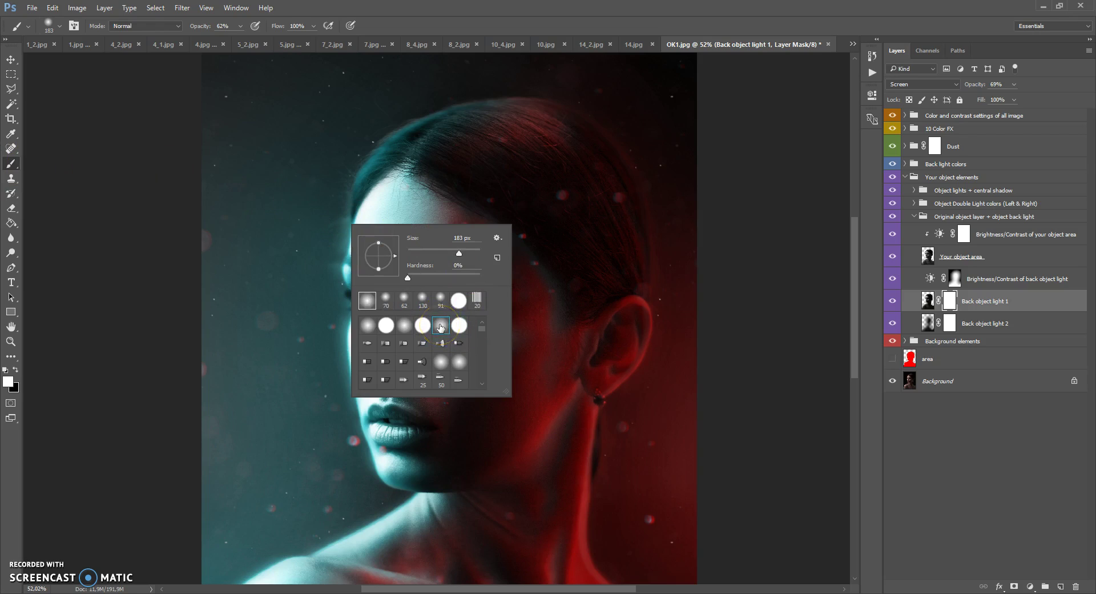
{"action": "double_click", "coordinate": [441, 326]}
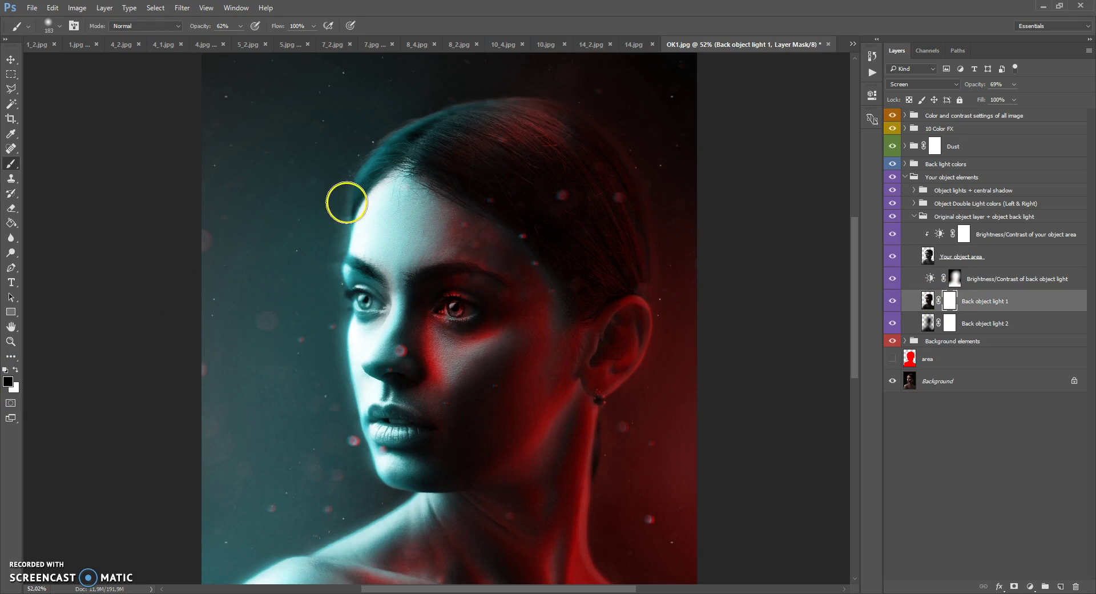
{"action": "mouse_move", "coordinate": [350, 374]}
{"action": "left_mouse_down"}
{"action": "mouse_move", "coordinate": [381, 501]}
{"action": "mouse_move", "coordinate": [339, 302]}
{"action": "mouse_move", "coordinate": [352, 167]}
{"action": "mouse_move", "coordinate": [441, 104]}
{"action": "mouse_move", "coordinate": [477, 98]}
{"action": "left_mouse_up"}
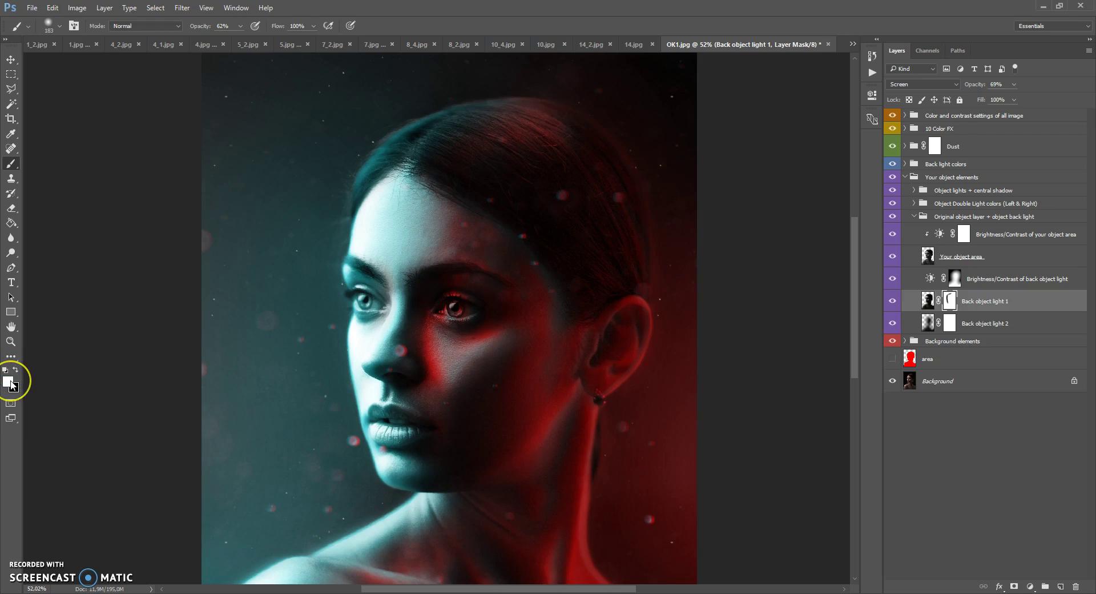
Step: Paint white on the Back object light 1 mask along the hairline and face outline to bring back the glow
{"action": "mouse_move", "coordinate": [359, 171]}
{"action": "left_mouse_down"}
{"action": "mouse_move", "coordinate": [345, 301]}
{"action": "mouse_move", "coordinate": [350, 391]}
{"action": "mouse_move", "coordinate": [383, 525]}
{"action": "left_mouse_up"}
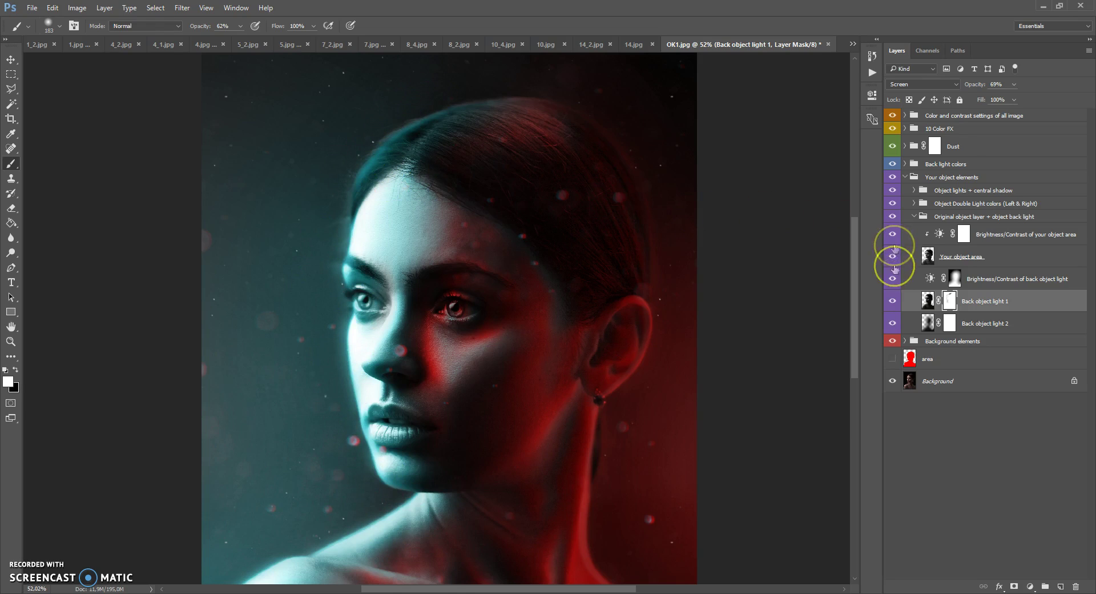
{"action": "key", "text": "ctrl+z"}
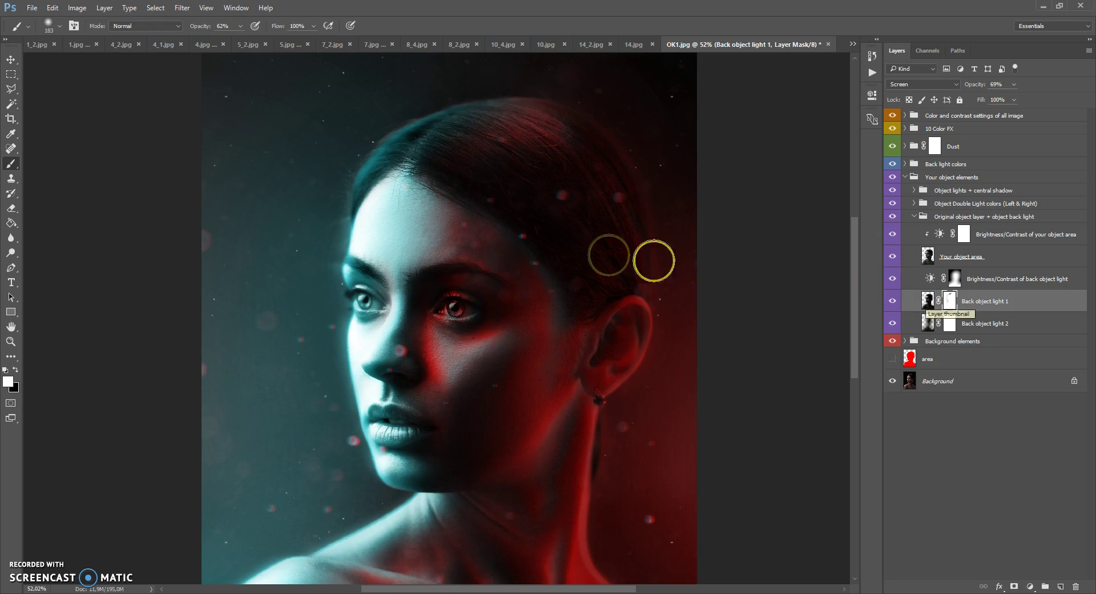
Step: Toggle the Your object area layer's visibility to compare the subject, leaving the layer visible
{"action": "left_click", "coordinate": [928, 257]}
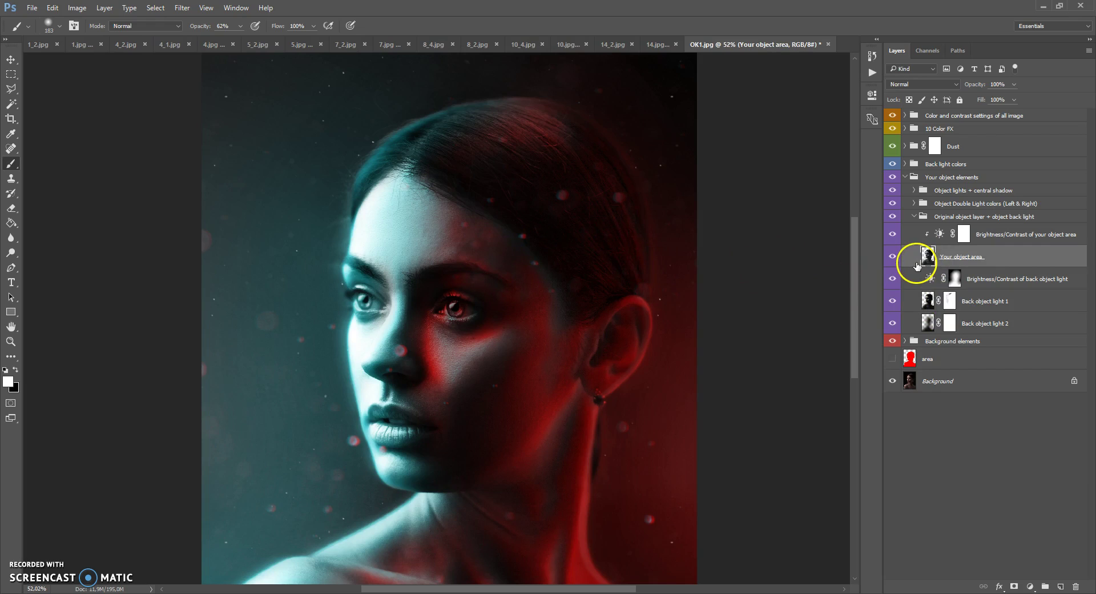
{"action": "left_click", "coordinate": [894, 257]}
{"action": "left_click", "coordinate": [893, 257]}
Step: Adjust brightness and contrast in the Brightness/Contrast of your object area layer, and select the Original object layer + object back light group
{"action": "double_click", "coordinate": [939, 234]}
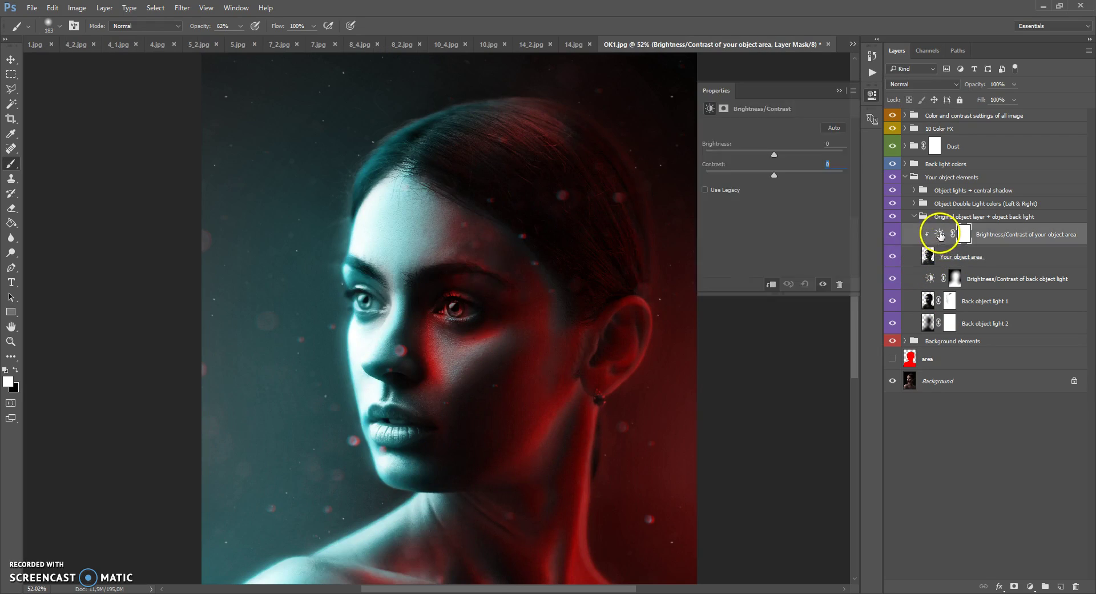
{"action": "left_click_drag", "start_coordinate": [775, 158], "coordinate": [820, 177]}
{"action": "left_click", "coordinate": [834, 128]}
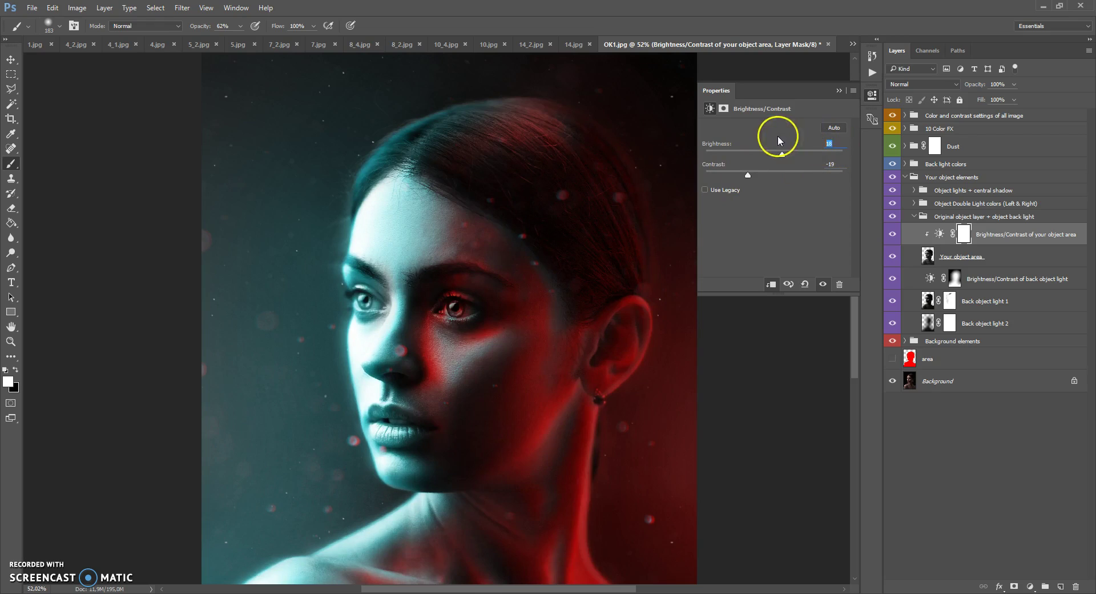
{"action": "left_click", "coordinate": [836, 93]}
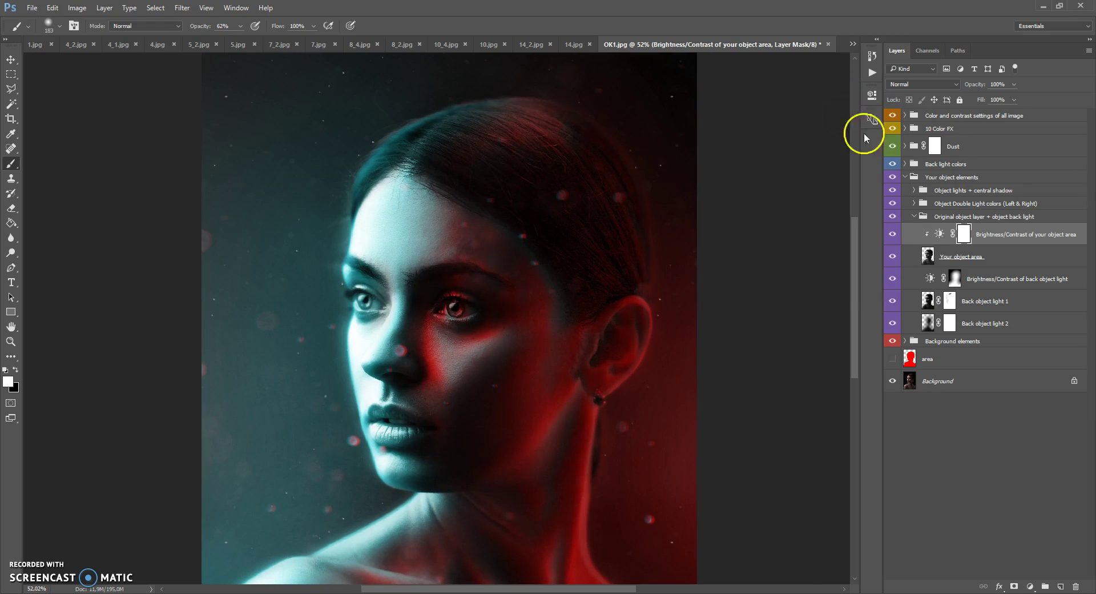
{"action": "left_click", "coordinate": [916, 217]}
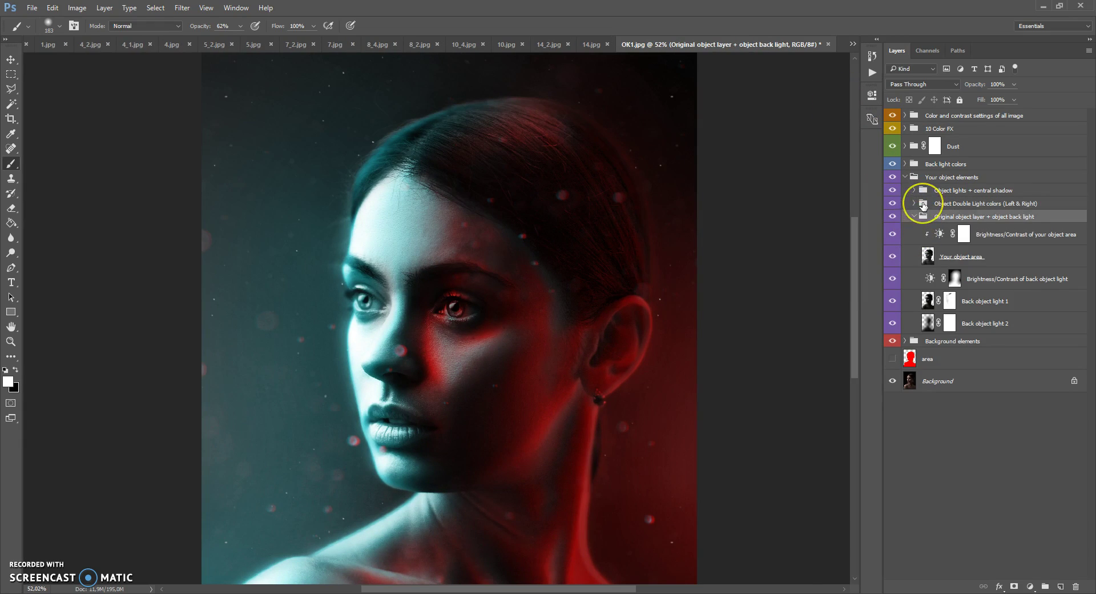
Step: Collapse the Original object layer + object back light group and expand Object Double Light colors (Left & Right) with its Left light and Right light groups
{"action": "left_click", "coordinate": [924, 204]}
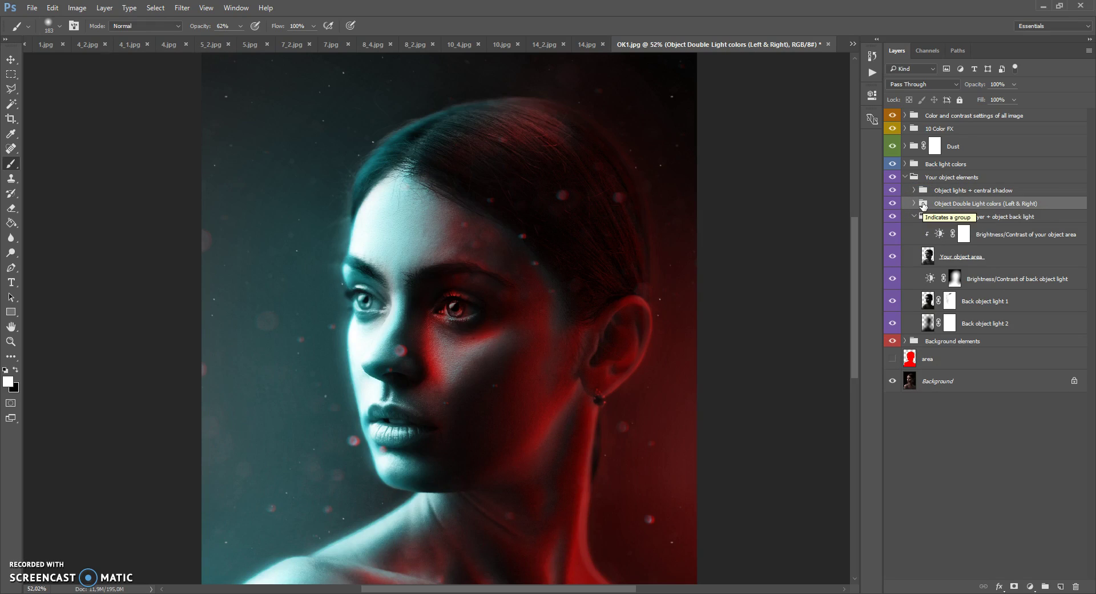
{"action": "left_click", "coordinate": [914, 216]}
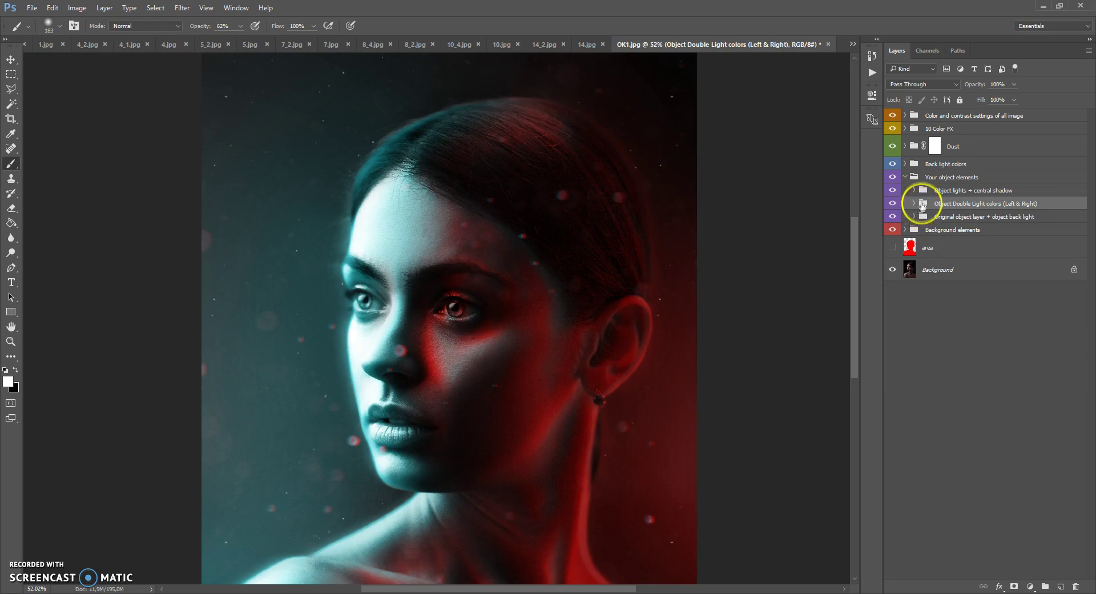
{"action": "left_click", "coordinate": [914, 204]}
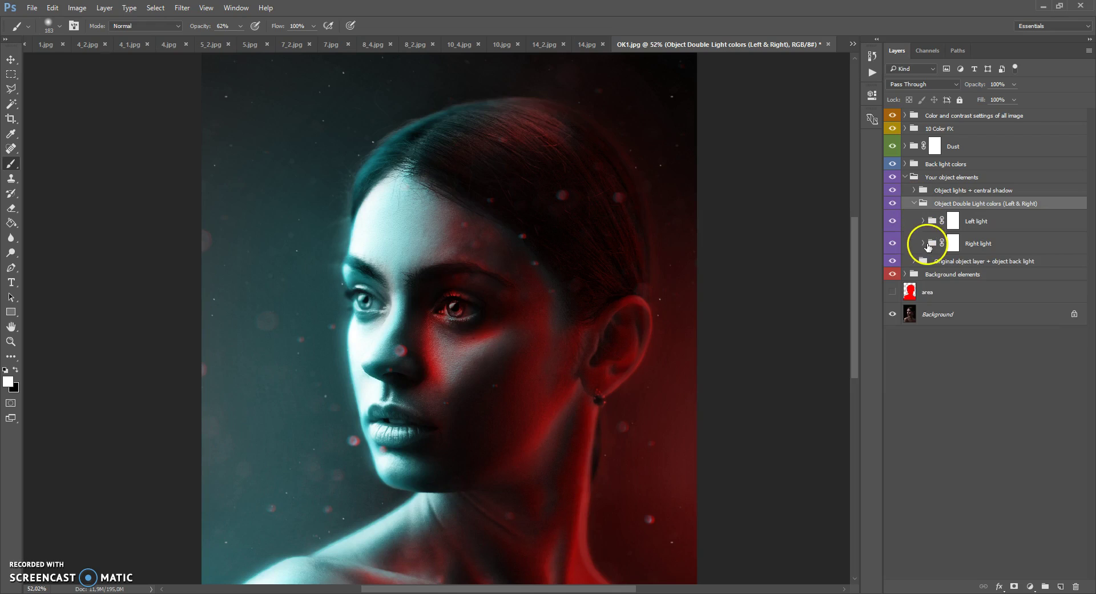
{"action": "scroll", "coordinate": [517, 262], "scroll_direction": "down", "scroll_amount": 2}
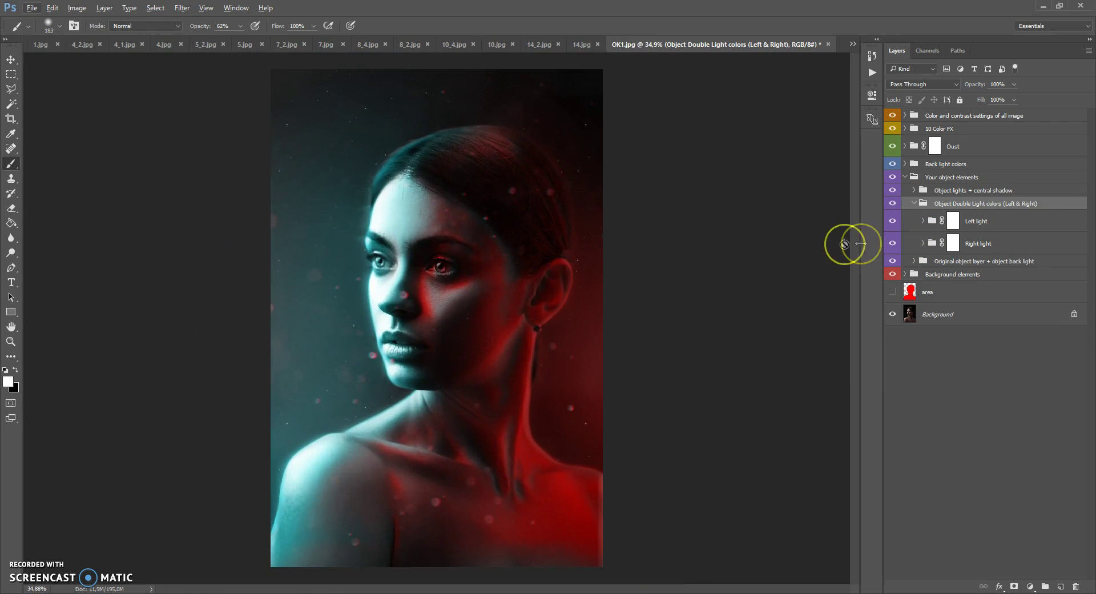
{"action": "left_click", "coordinate": [930, 217]}
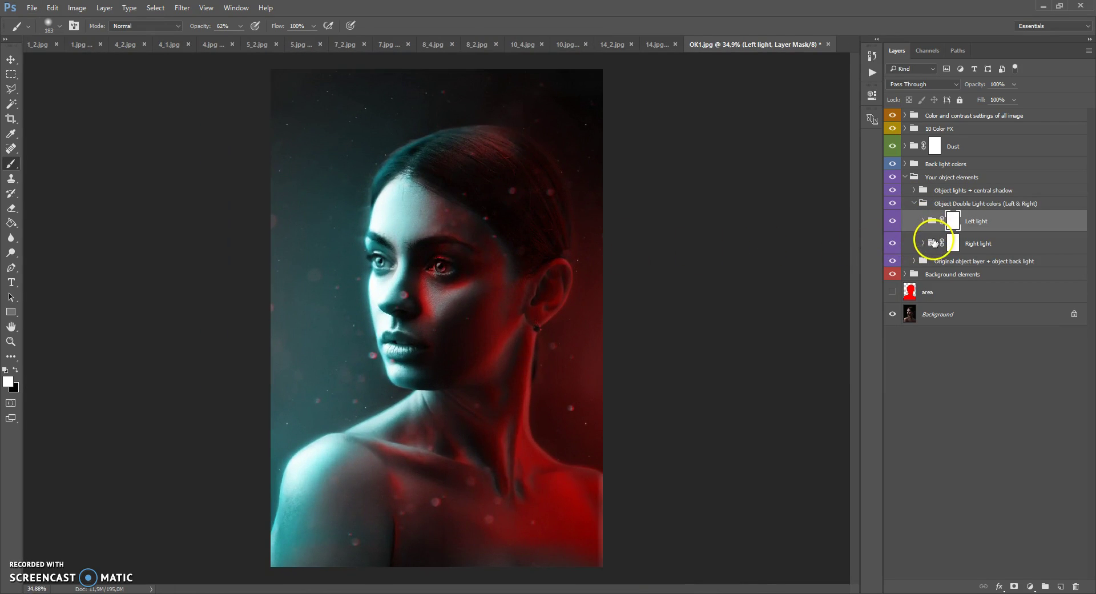
{"action": "left_click", "coordinate": [934, 243]}
{"action": "left_click", "coordinate": [924, 243]}
{"action": "left_click", "coordinate": [923, 221]}
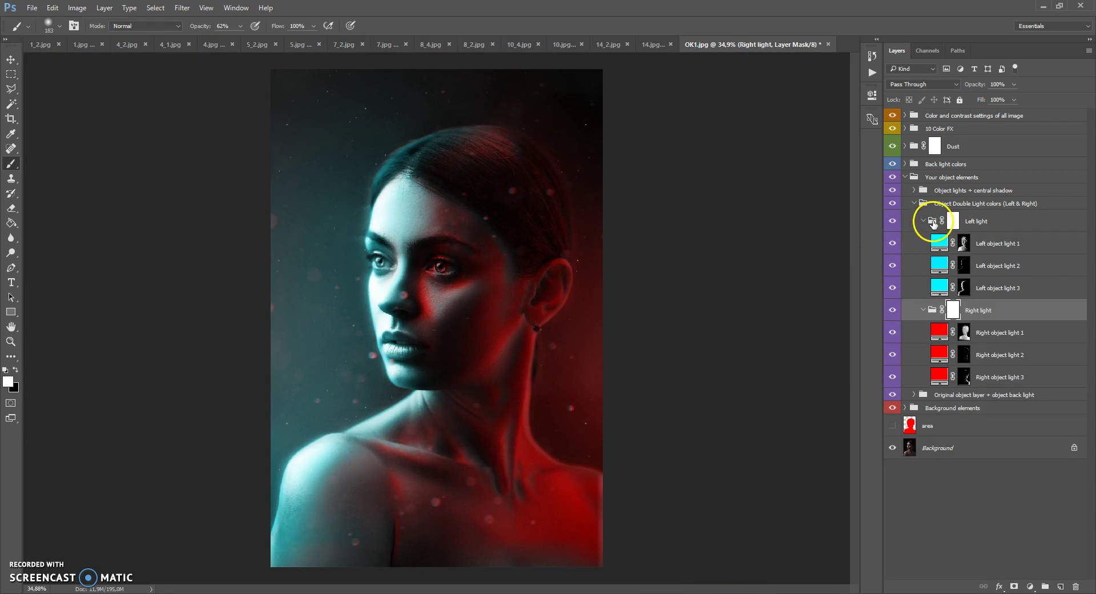
{"action": "left_click", "coordinate": [933, 223]}
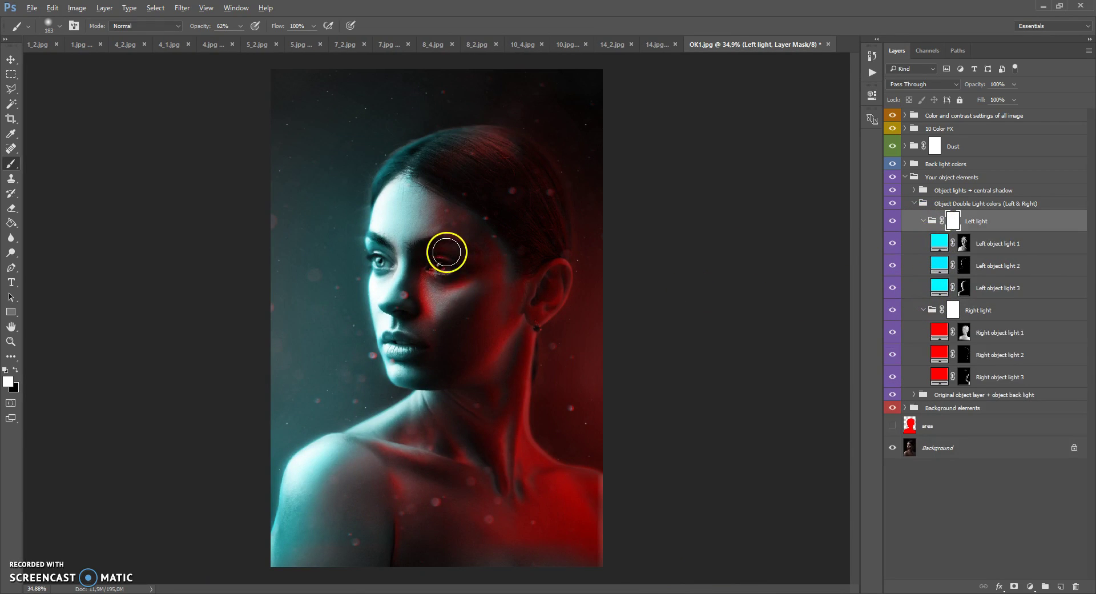
Step: Examine the Left object light and Right object light colour layers and where their light falls on the portrait
{"action": "scroll", "coordinate": [447, 252], "scroll_direction": "up", "scroll_amount": 1}
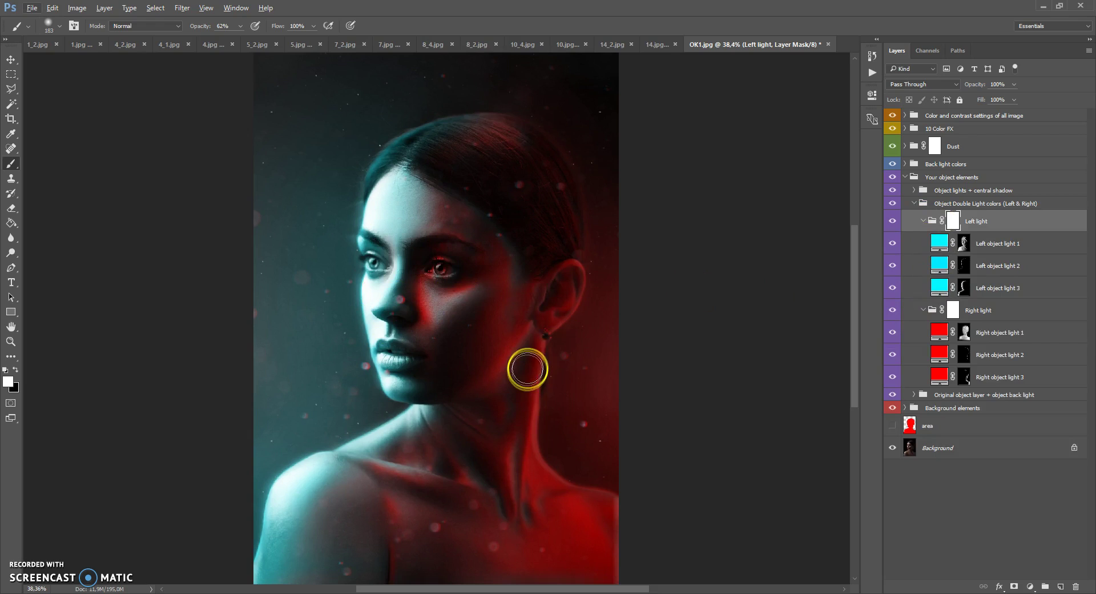
{"action": "left_click", "coordinate": [940, 243]}
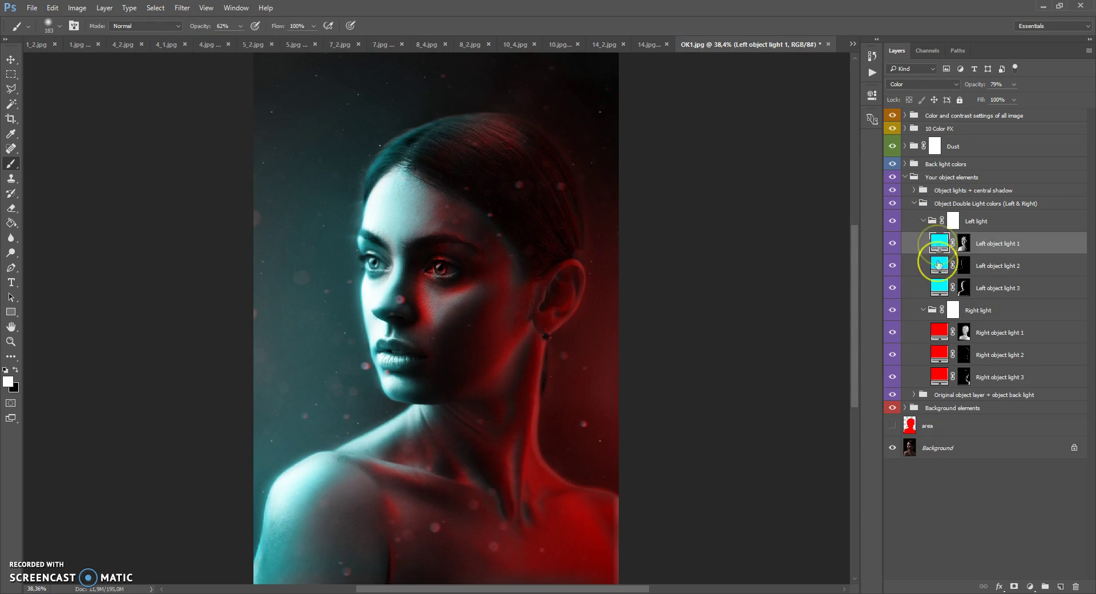
{"action": "left_click", "coordinate": [936, 287]}
{"action": "left_click", "coordinate": [940, 333]}
{"action": "left_click", "coordinate": [939, 355]}
{"action": "left_click", "coordinate": [940, 377]}
{"action": "left_click", "coordinate": [940, 332]}
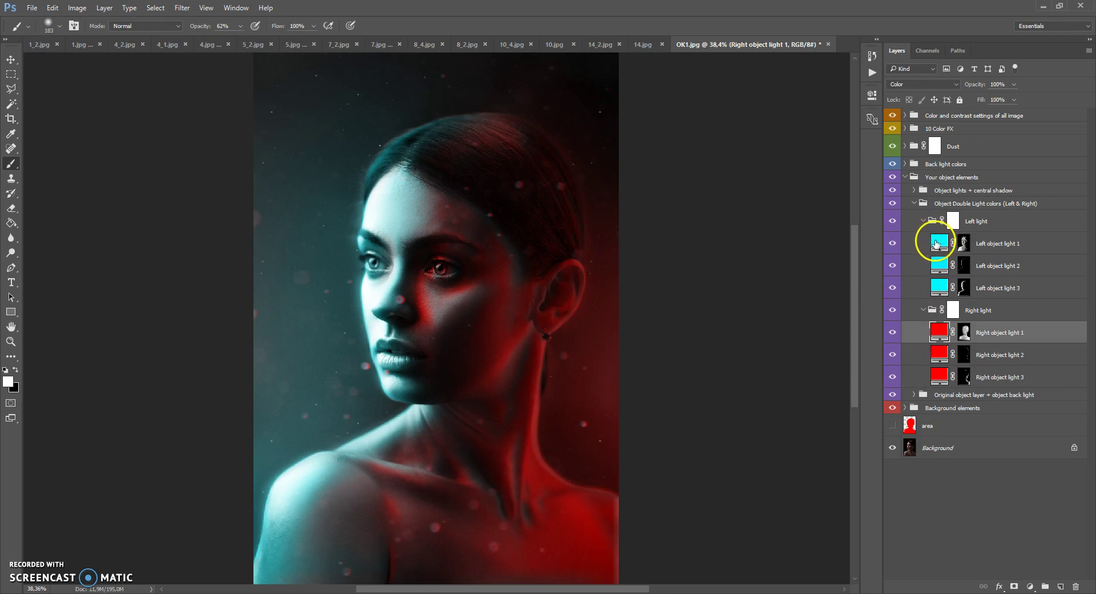
{"action": "left_click", "coordinate": [937, 243]}
{"action": "scroll", "coordinate": [540, 217], "scroll_direction": "down", "scroll_amount": 1}
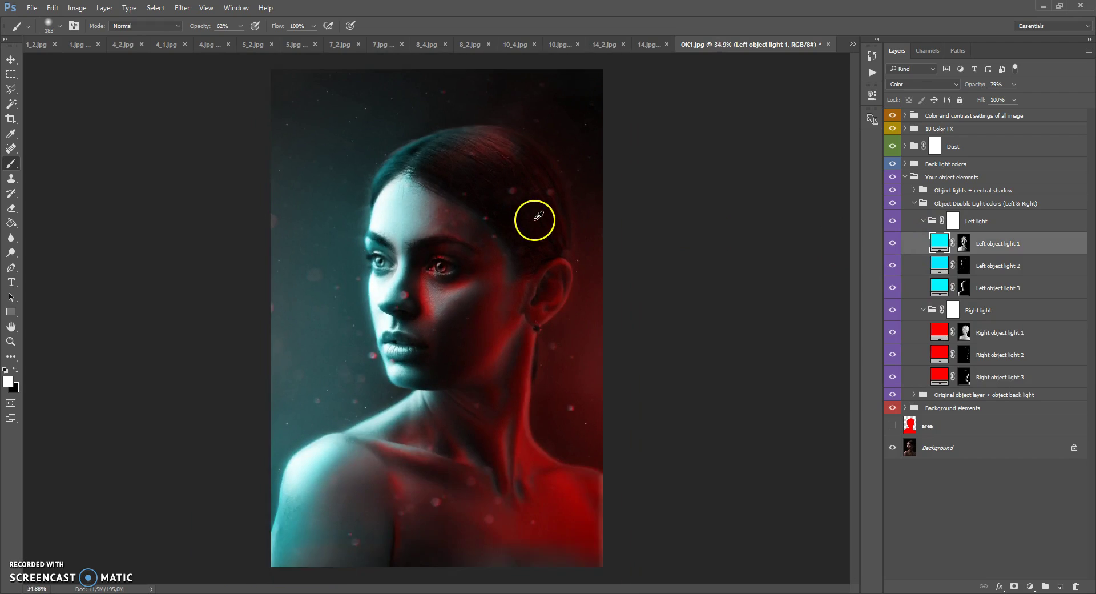
{"action": "scroll", "coordinate": [538, 217], "scroll_direction": "up", "scroll_amount": 1}
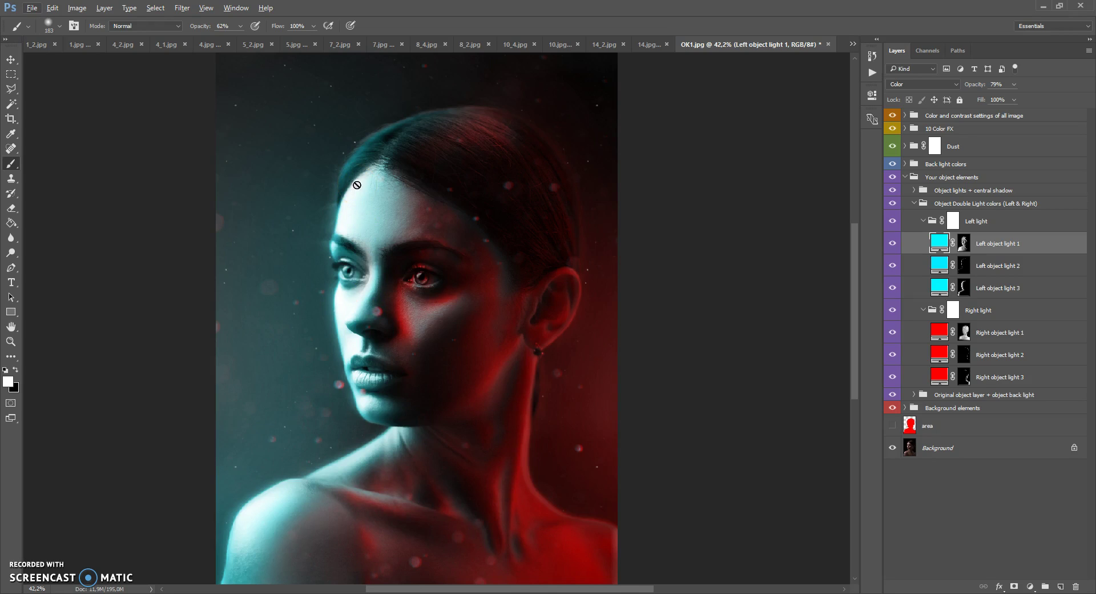
Step: Change the fill colour of the Left object light 1 layer to golden yellow
{"action": "double_click", "coordinate": [939, 240]}
{"action": "left_click_drag", "start_coordinate": [874, 409], "coordinate": [871, 432]}
{"action": "left_click", "coordinate": [955, 298]}
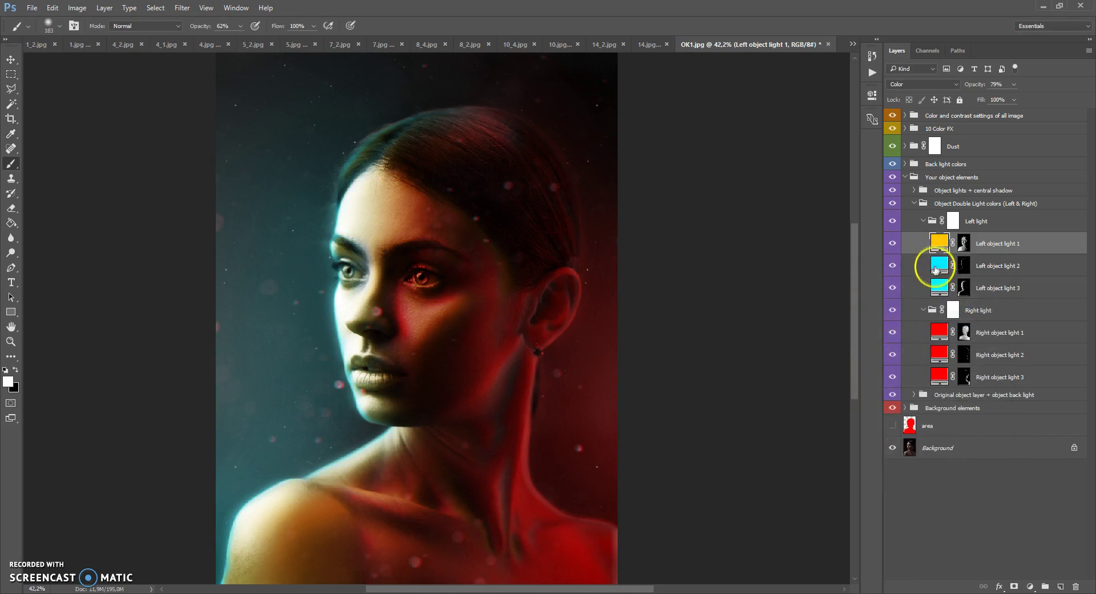
Step: Recolour the Left object light 2 layer to #ffd800 and the Left object light 3 layer to #ffcc00
{"action": "double_click", "coordinate": [939, 263]}
{"action": "left_click_drag", "start_coordinate": [866, 374], "coordinate": [868, 432]}
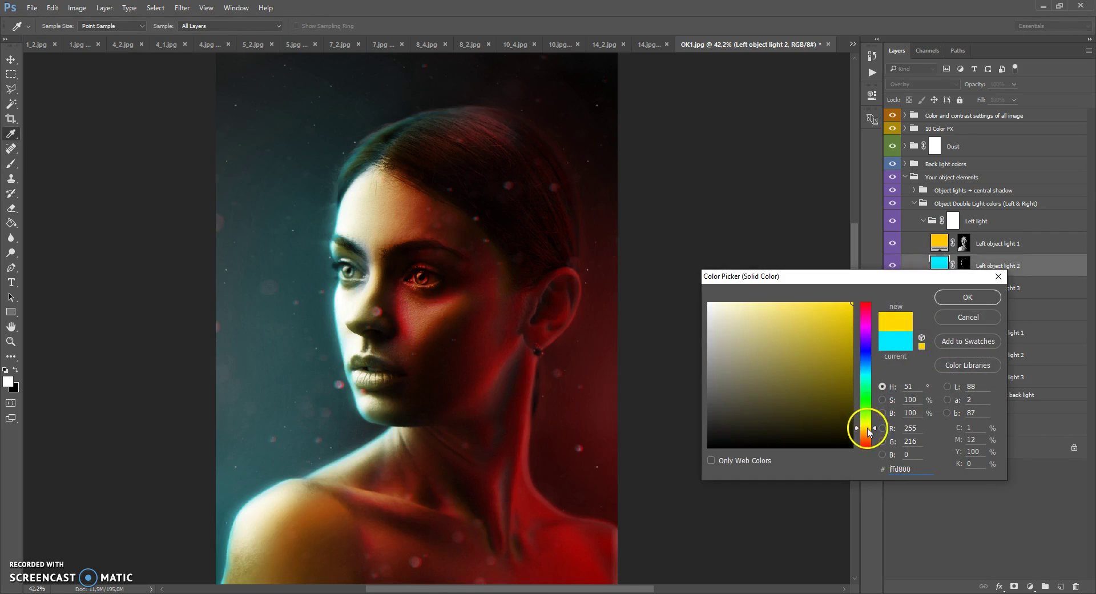
{"action": "left_click", "coordinate": [948, 297]}
{"action": "double_click", "coordinate": [939, 286]}
{"action": "left_click_drag", "start_coordinate": [863, 389], "coordinate": [867, 434]}
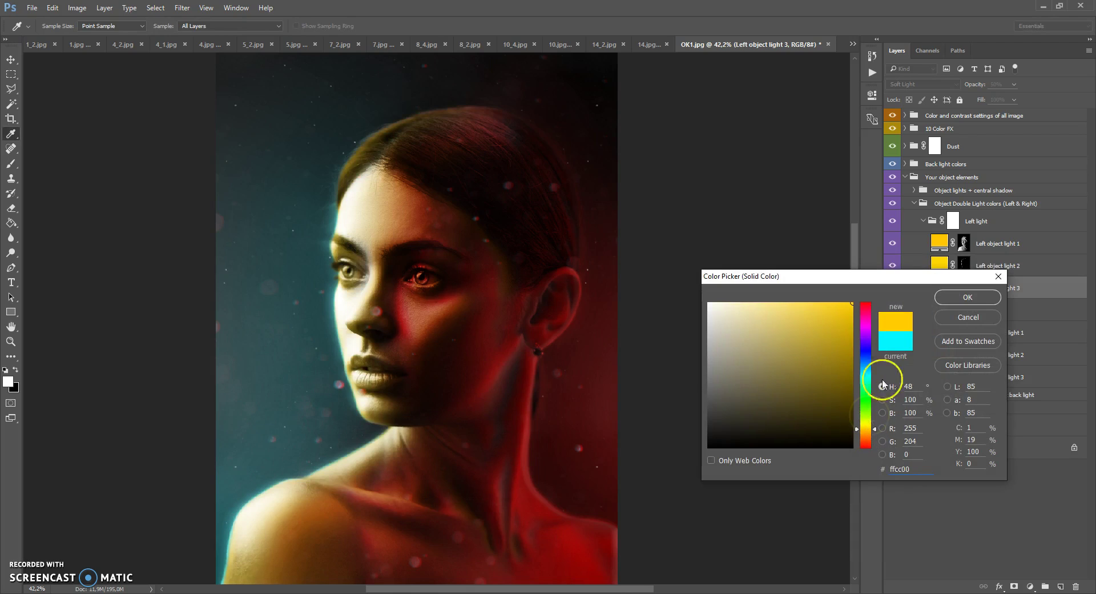
{"action": "left_click", "coordinate": [955, 296]}
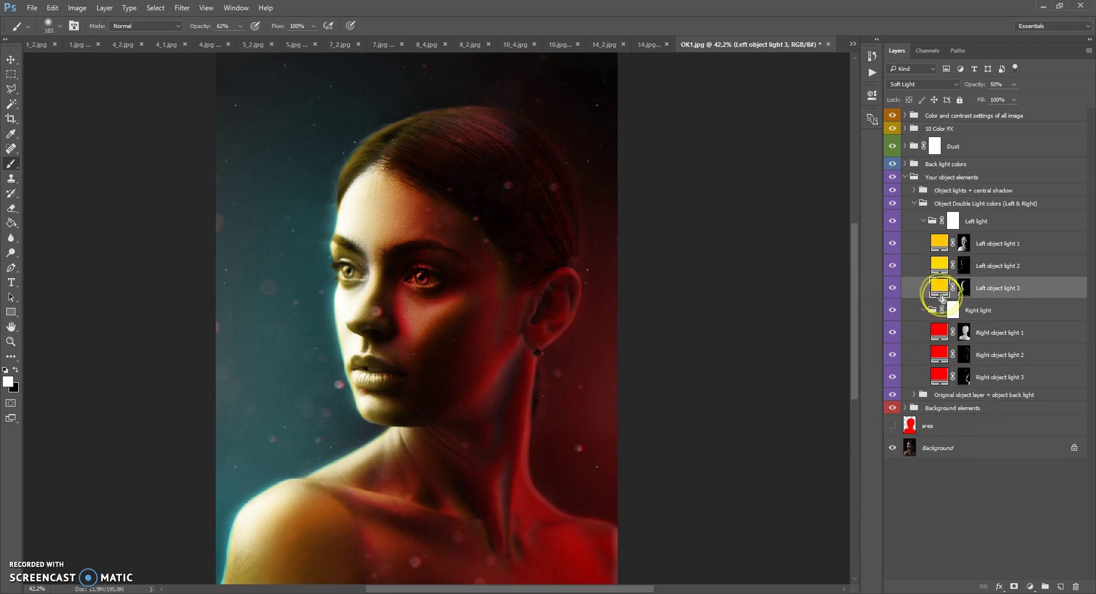
Step: Change the fill colour of the Right object light 1 layer to deep blue
{"action": "left_click", "coordinate": [938, 332]}
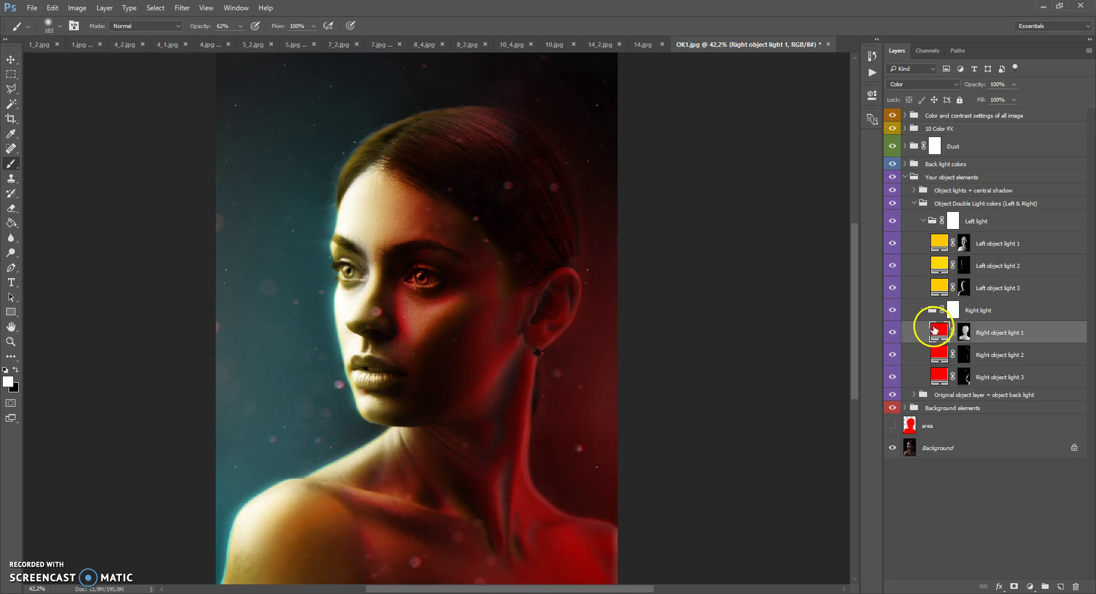
{"action": "double_click", "coordinate": [940, 330]}
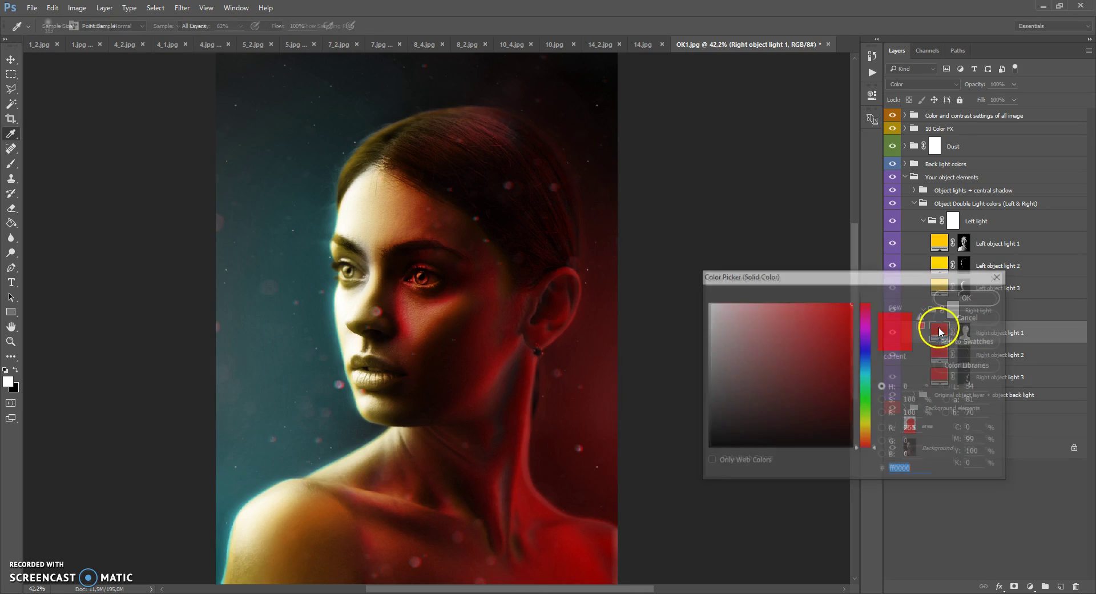
{"action": "left_click", "coordinate": [866, 352]}
{"action": "left_click", "coordinate": [867, 354]}
{"action": "left_click", "coordinate": [952, 300]}
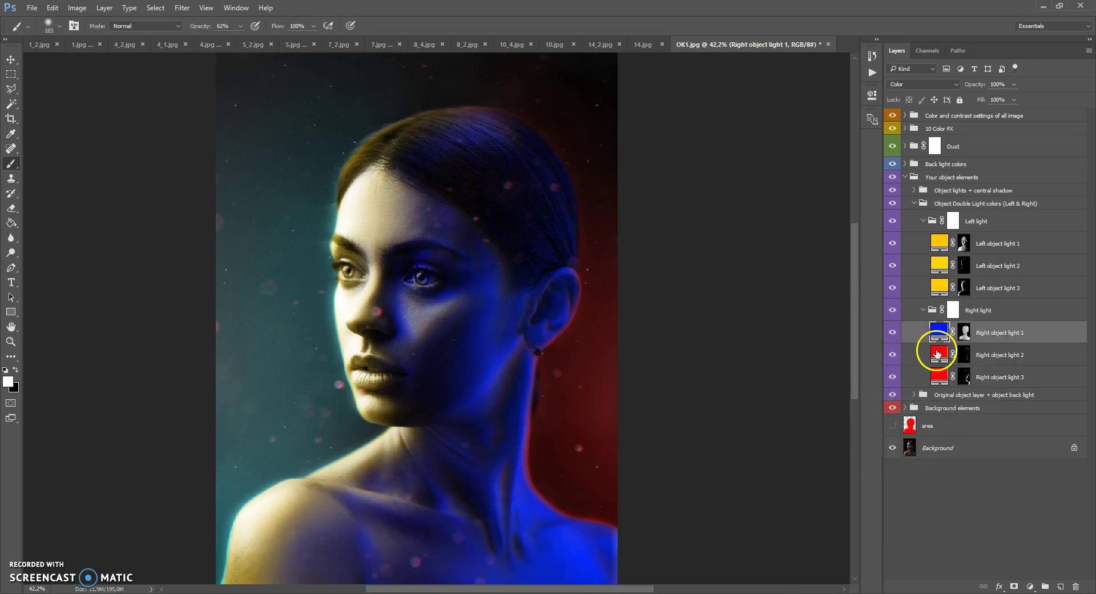
Step: Recolour the Right object light 2 layer to #0036ff and the Right object light 3 layer to #0030ff
{"action": "double_click", "coordinate": [940, 354]}
{"action": "left_click", "coordinate": [865, 355]}
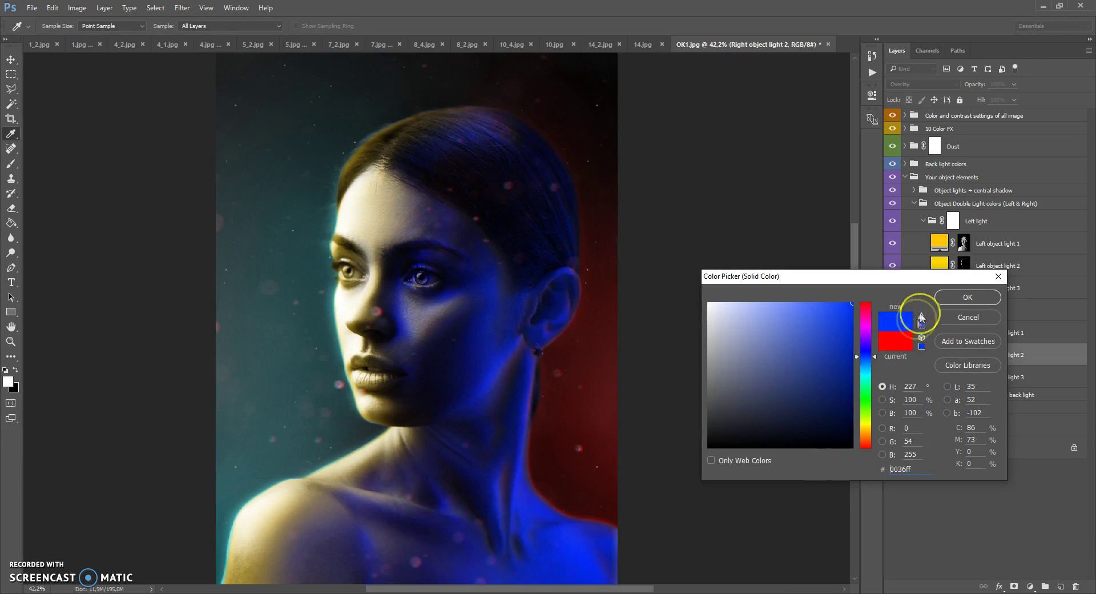
{"action": "left_click", "coordinate": [953, 298]}
{"action": "double_click", "coordinate": [939, 374]}
{"action": "left_click_drag", "start_coordinate": [868, 347], "coordinate": [865, 358]}
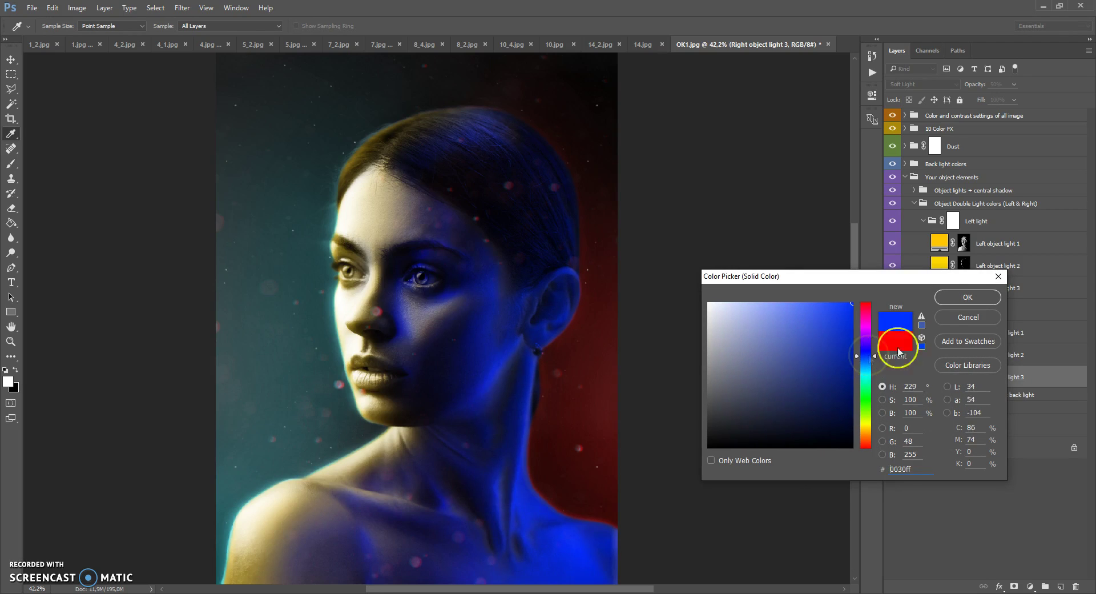
{"action": "left_click", "coordinate": [965, 297]}
Step: Review the recoloured portrait and inspect the Left light and Right light group masks
{"action": "left_click", "coordinate": [942, 330]}
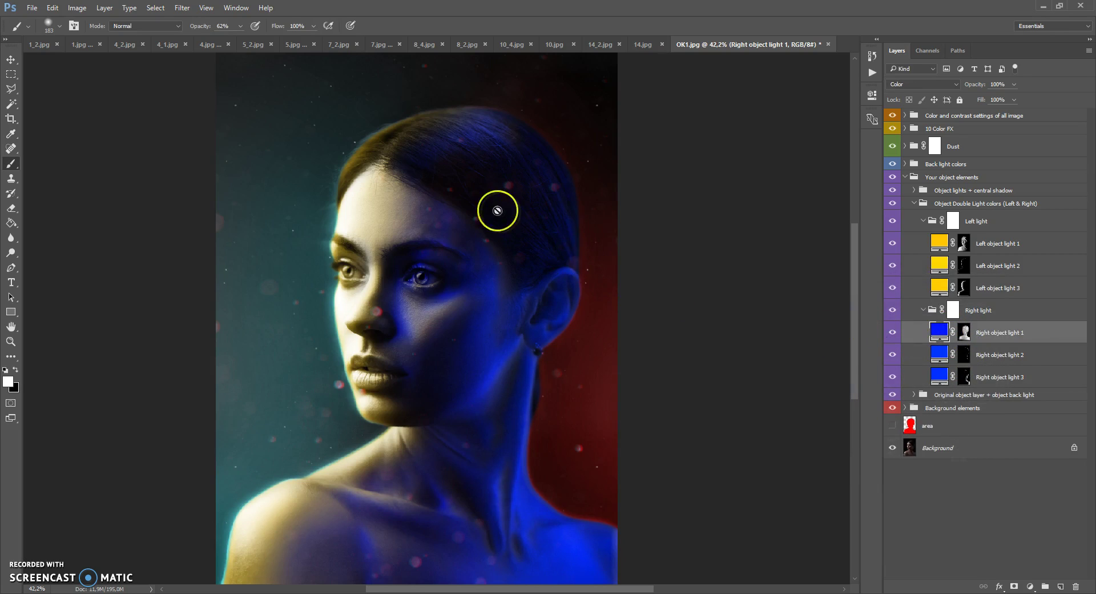
{"action": "scroll", "coordinate": [426, 174], "scroll_direction": "down", "scroll_amount": 3}
{"action": "scroll", "coordinate": [451, 189], "scroll_direction": "up", "scroll_amount": 3}
{"action": "scroll", "coordinate": [460, 204], "scroll_direction": "up", "scroll_amount": 1}
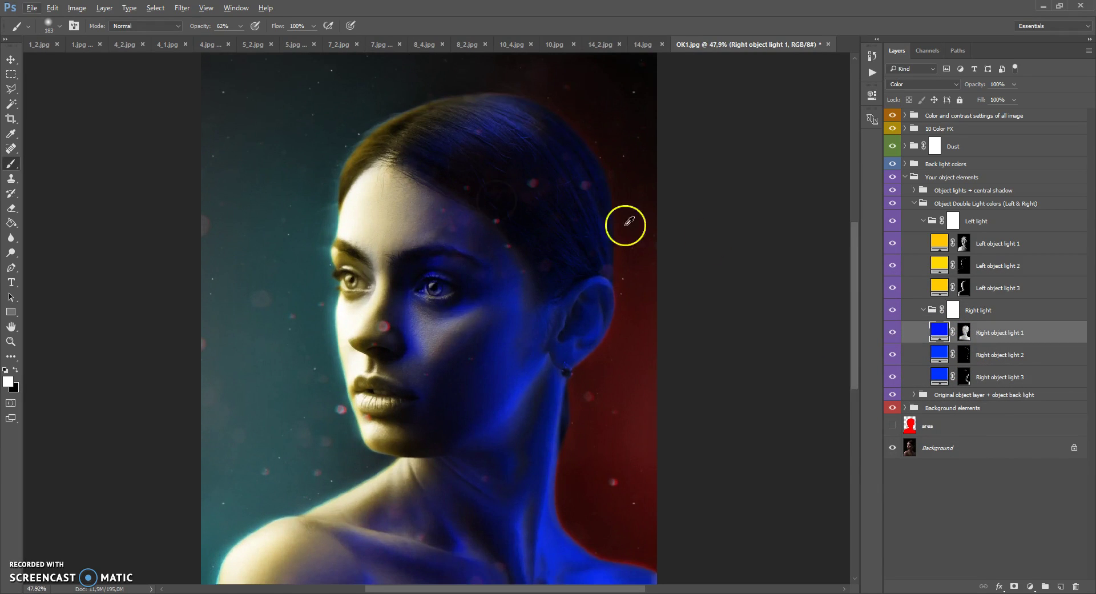
{"action": "left_click", "coordinate": [945, 310]}
{"action": "left_click_drag", "start_coordinate": [913, 313], "coordinate": [929, 297]}
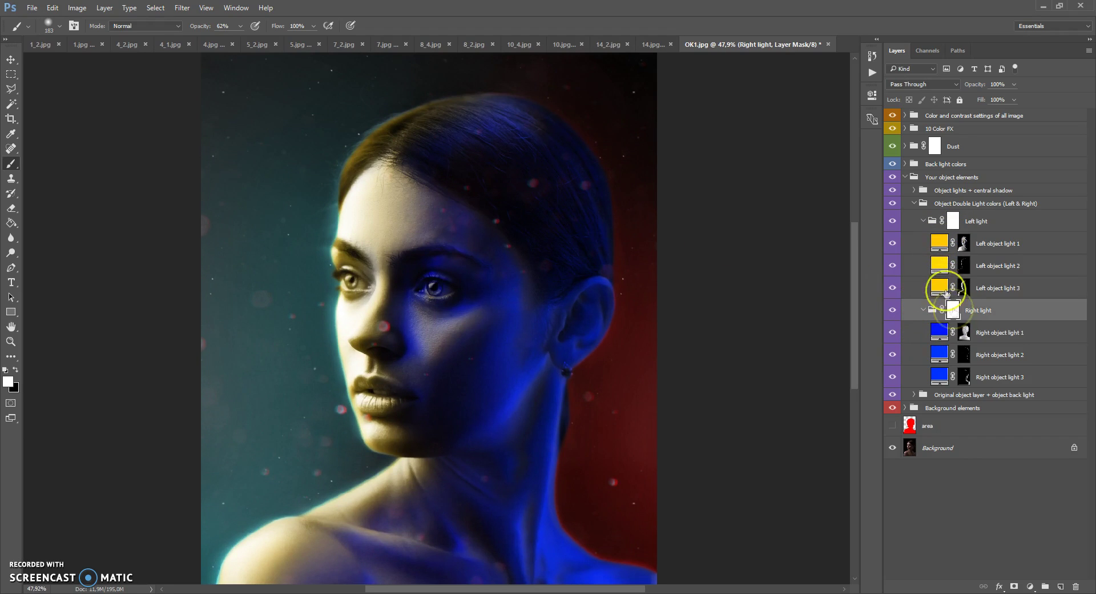
{"action": "left_click", "coordinate": [953, 224]}
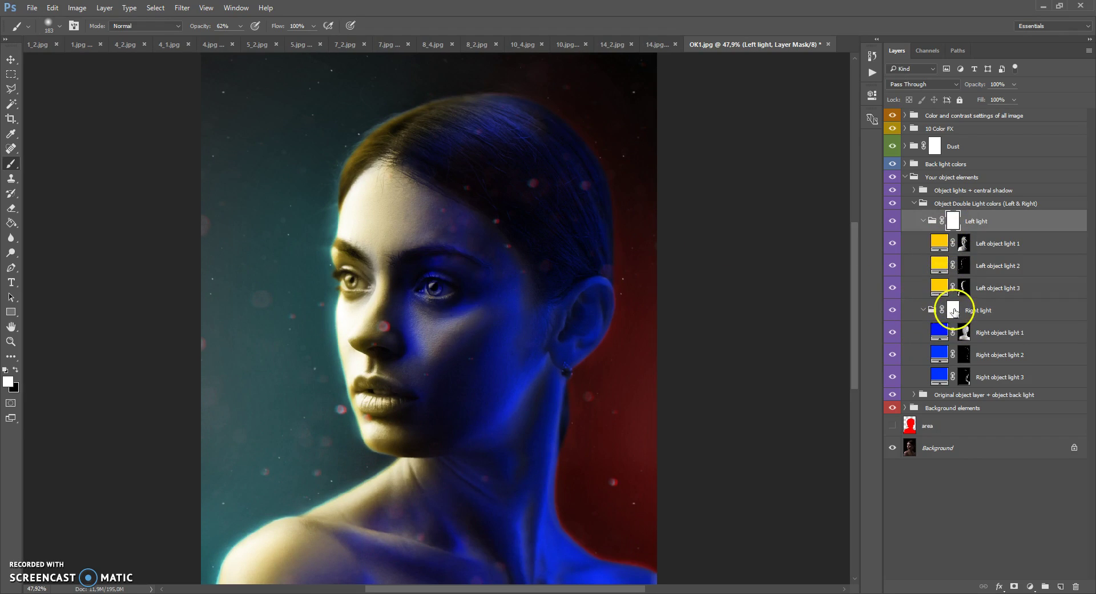
{"action": "left_click", "coordinate": [954, 311]}
Step: Paint black on the Right light group mask over the eye on the blue side with the brush at 62% opacity
{"action": "scroll", "coordinate": [485, 266], "scroll_direction": "up", "scroll_amount": 1}
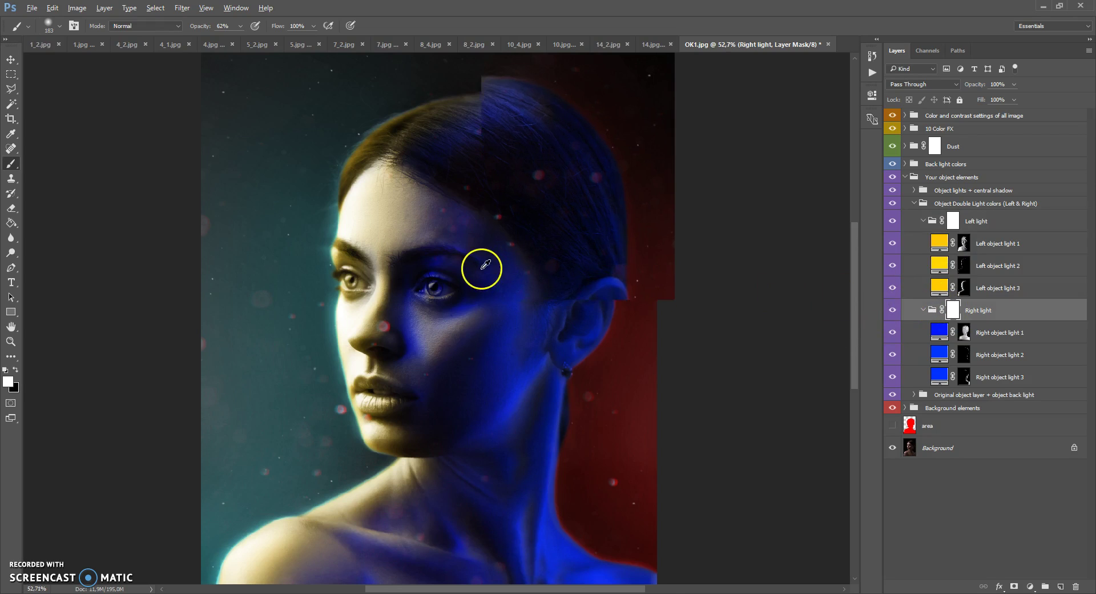
{"action": "scroll", "coordinate": [486, 265], "scroll_direction": "up", "scroll_amount": 3}
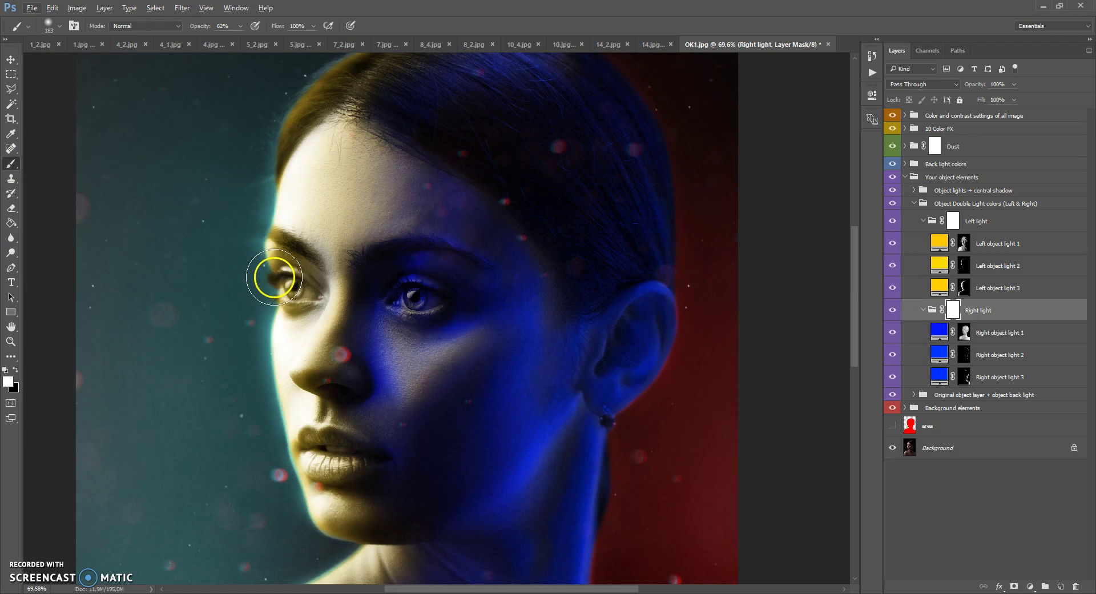
{"action": "left_click", "coordinate": [15, 370]}
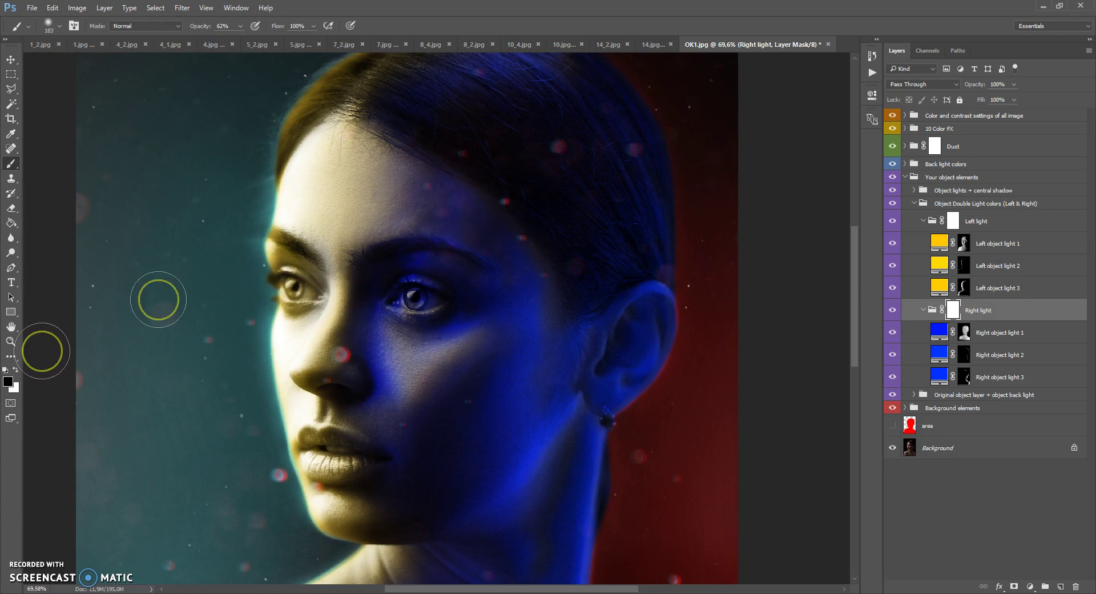
{"action": "mouse_move", "coordinate": [385, 316]}
{"action": "left_mouse_down"}
{"action": "mouse_move", "coordinate": [410, 295]}
{"action": "mouse_move", "coordinate": [427, 301]}
{"action": "mouse_move", "coordinate": [412, 290]}
{"action": "mouse_move", "coordinate": [437, 301]}
{"action": "mouse_move", "coordinate": [429, 311]}
{"action": "mouse_move", "coordinate": [419, 299]}
{"action": "mouse_move", "coordinate": [459, 288]}
{"action": "mouse_move", "coordinate": [428, 298]}
{"action": "mouse_move", "coordinate": [417, 287]}
{"action": "mouse_move", "coordinate": [408, 306]}
{"action": "mouse_move", "coordinate": [424, 315]}
{"action": "mouse_move", "coordinate": [435, 269]}
{"action": "mouse_move", "coordinate": [399, 289]}
{"action": "mouse_move", "coordinate": [445, 332]}
{"action": "mouse_move", "coordinate": [399, 306]}
{"action": "left_mouse_up"}
{"action": "scroll", "coordinate": [415, 288], "scroll_direction": "down", "scroll_amount": 3}
{"action": "scroll", "coordinate": [415, 289], "scroll_direction": "up", "scroll_amount": 4}
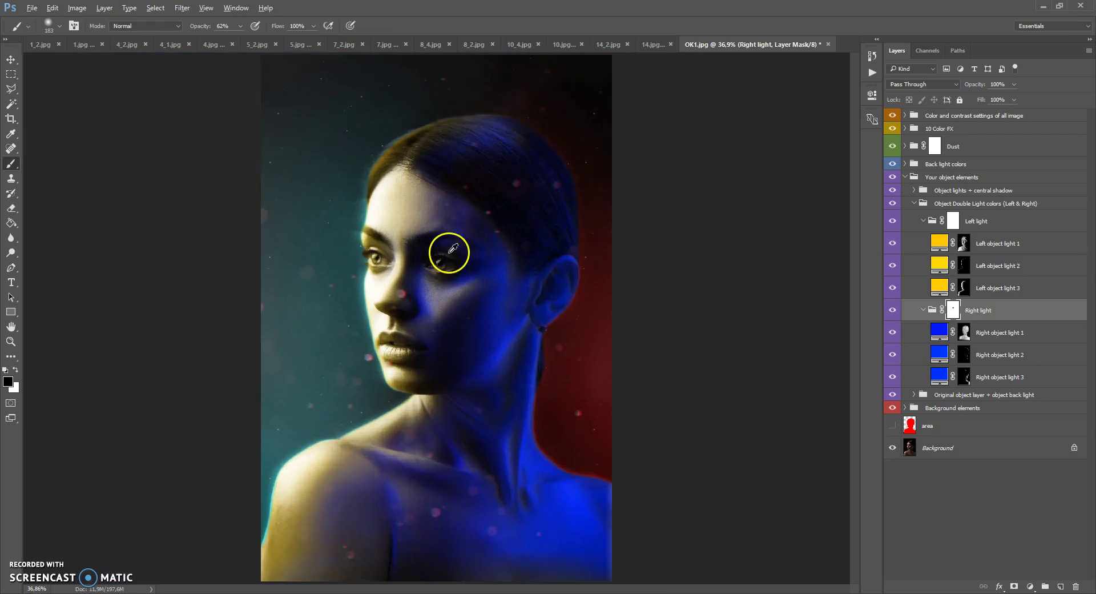
Step: Set the brush opacity to 36%, restore the blue-side eye on the Right light mask with white, and repaint it lightly with black
{"action": "left_click_drag", "start_coordinate": [240, 25], "coordinate": [217, 73]}
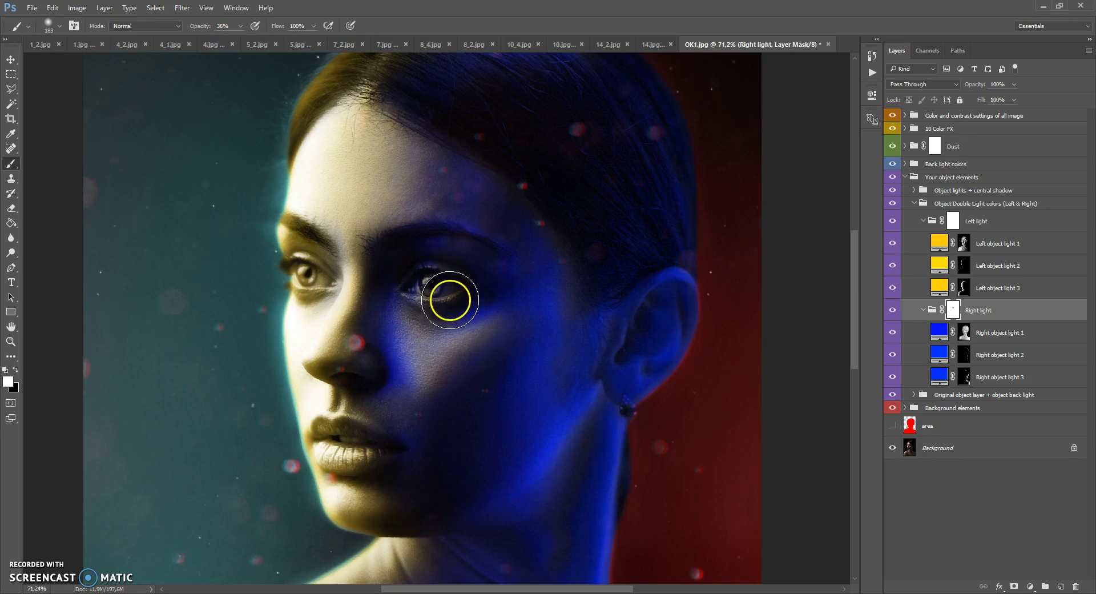
{"action": "left_click", "coordinate": [430, 286]}
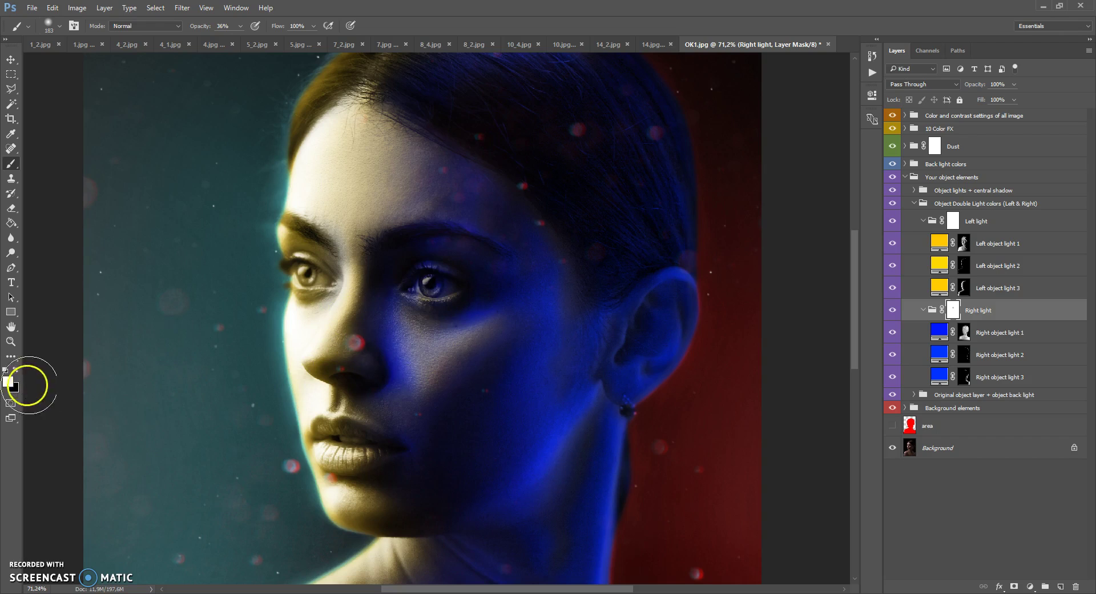
{"action": "left_click", "coordinate": [15, 370]}
{"action": "mouse_move", "coordinate": [417, 266]}
{"action": "left_mouse_down"}
{"action": "mouse_move", "coordinate": [435, 282]}
{"action": "mouse_move", "coordinate": [417, 282]}
{"action": "mouse_move", "coordinate": [460, 330]}
{"action": "mouse_move", "coordinate": [417, 285]}
{"action": "mouse_move", "coordinate": [444, 319]}
{"action": "mouse_move", "coordinate": [482, 276]}
{"action": "left_mouse_up"}
{"action": "scroll", "coordinate": [482, 276], "scroll_direction": "down", "scroll_amount": 3}
{"action": "scroll", "coordinate": [506, 245], "scroll_direction": "up", "scroll_amount": 3}
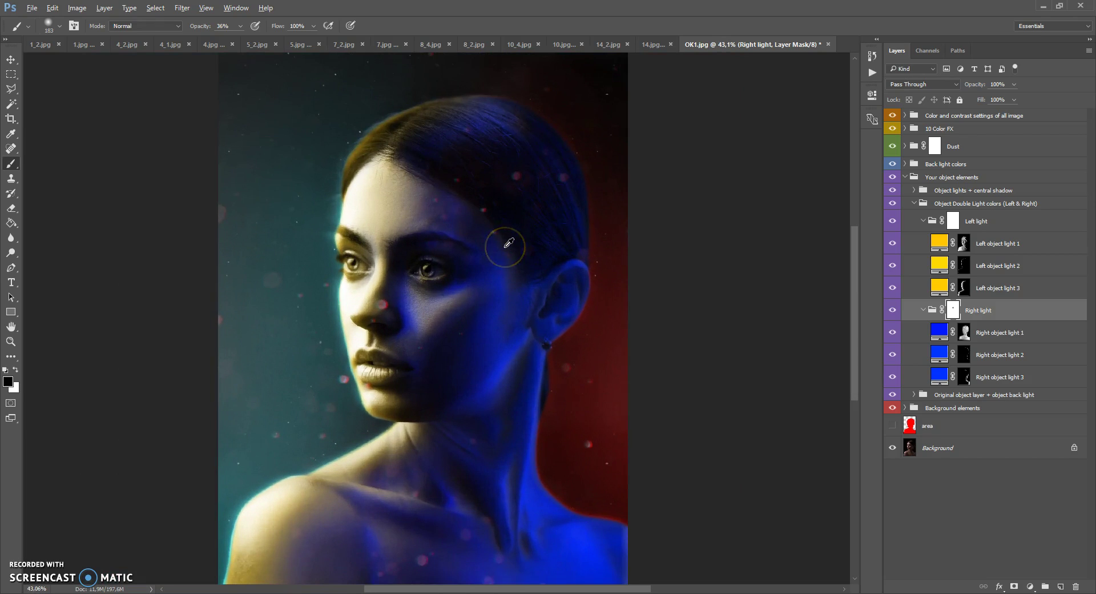
Step: Paint black on the Right light mask near the yellow-lit shoulder, and collapse the Object Double Light colors (Left & Right) group
{"action": "scroll", "coordinate": [509, 243], "scroll_direction": "down", "scroll_amount": 1}
{"action": "mouse_move", "coordinate": [368, 537]}
{"action": "left_mouse_down"}
{"action": "mouse_move", "coordinate": [383, 581]}
{"action": "mouse_move", "coordinate": [379, 538]}
{"action": "left_mouse_up"}
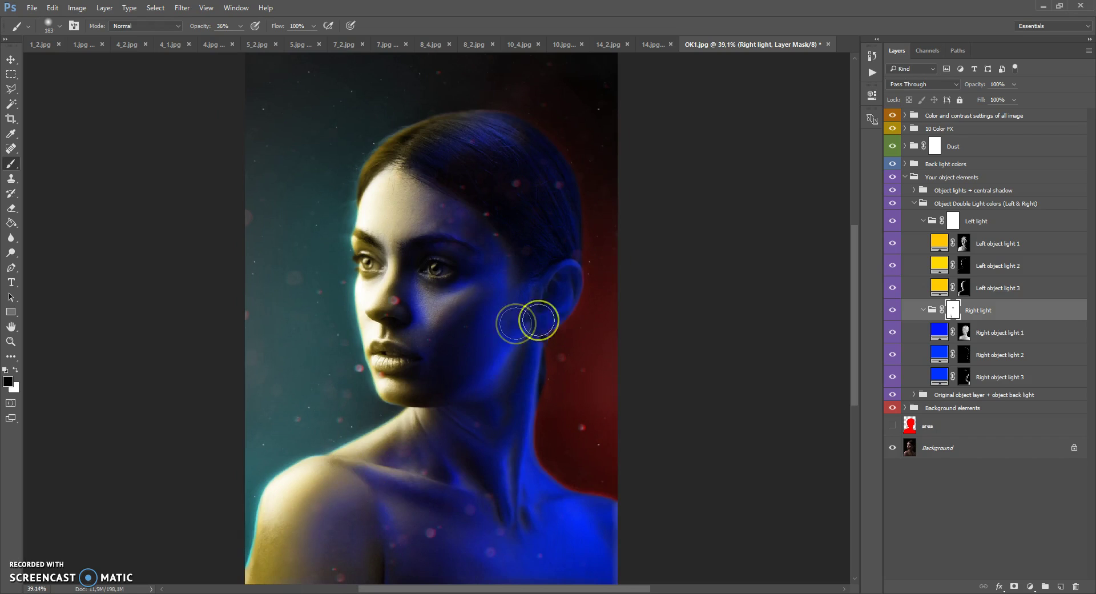
{"action": "scroll", "coordinate": [497, 333], "scroll_direction": "down", "scroll_amount": 1}
{"action": "scroll", "coordinate": [573, 295], "scroll_direction": "up", "scroll_amount": 1}
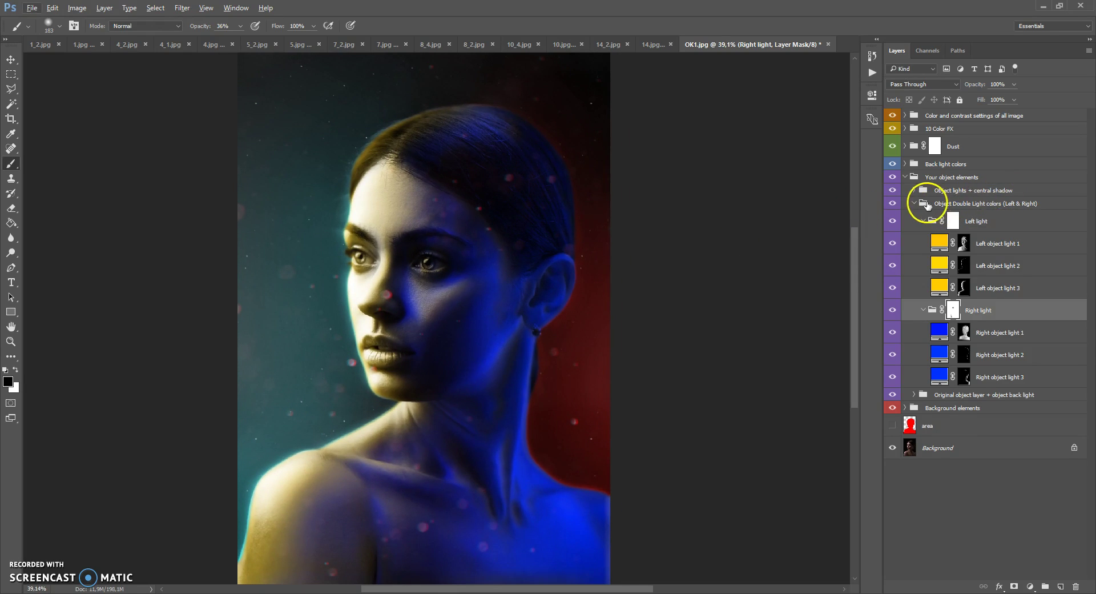
{"action": "left_click", "coordinate": [924, 204]}
{"action": "left_click", "coordinate": [916, 204]}
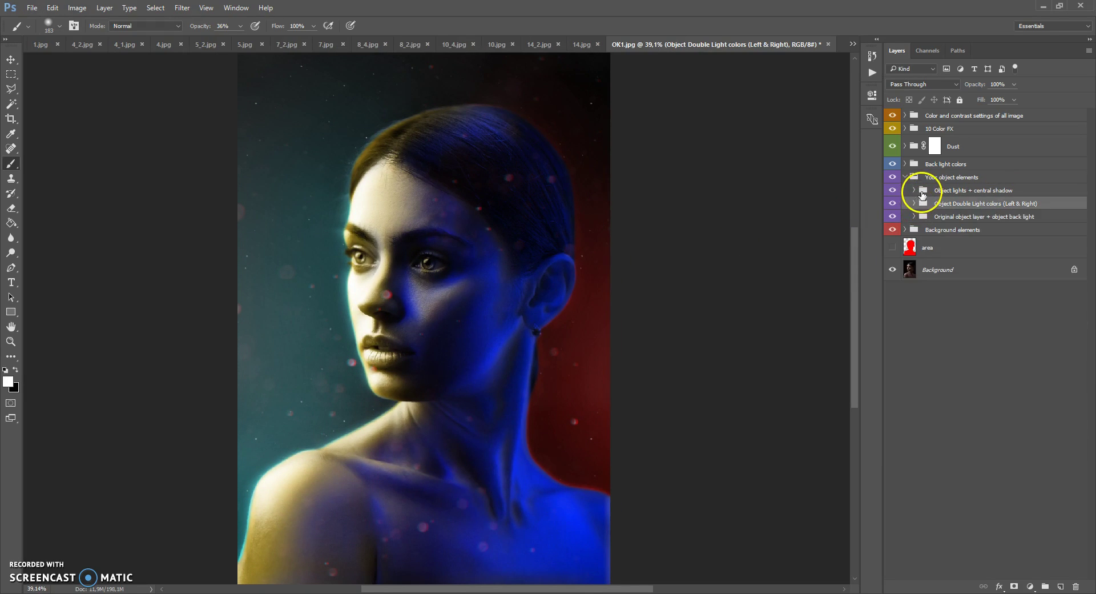
Step: Expand the Object lights + central shadow group and inspect its Light parts 1, 2 and 3 layers
{"action": "left_click", "coordinate": [923, 193]}
{"action": "left_click", "coordinate": [915, 191]}
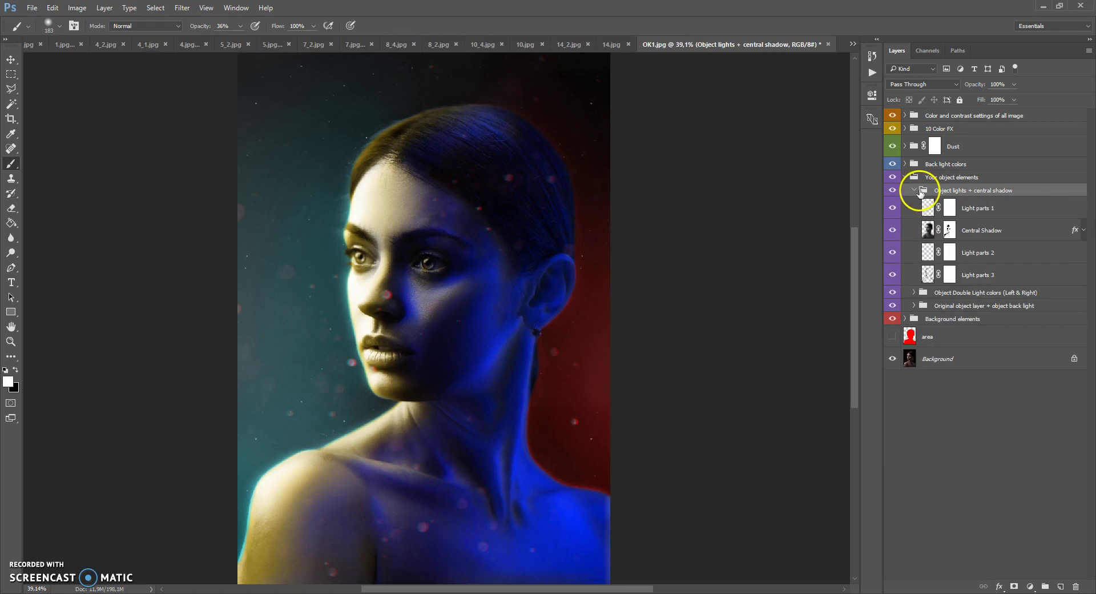
{"action": "left_click", "coordinate": [927, 208]}
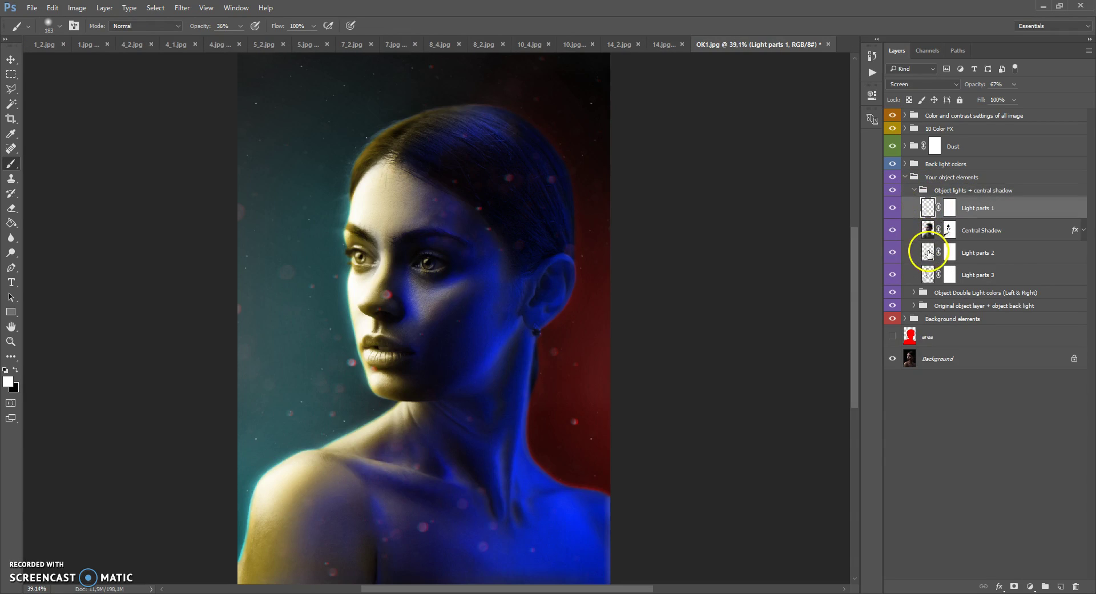
{"action": "left_click", "coordinate": [929, 254]}
{"action": "left_click", "coordinate": [899, 274]}
{"action": "left_click", "coordinate": [893, 276]}
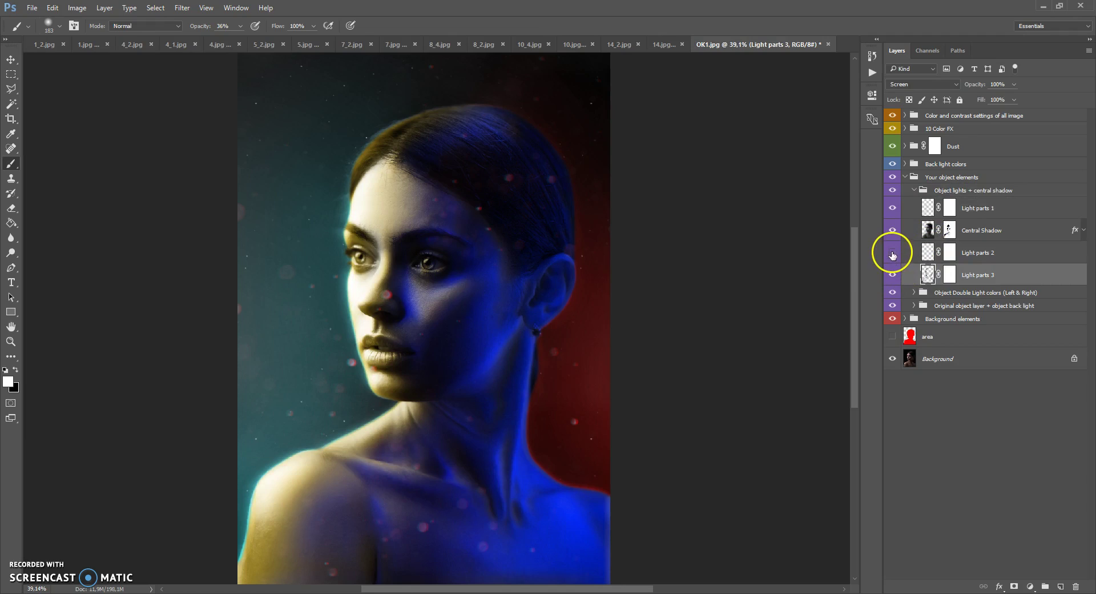
Step: Open the Central Shadow layer's Gradient Overlay settings and reposition the shadow gradient over the face
{"action": "left_click", "coordinate": [931, 228]}
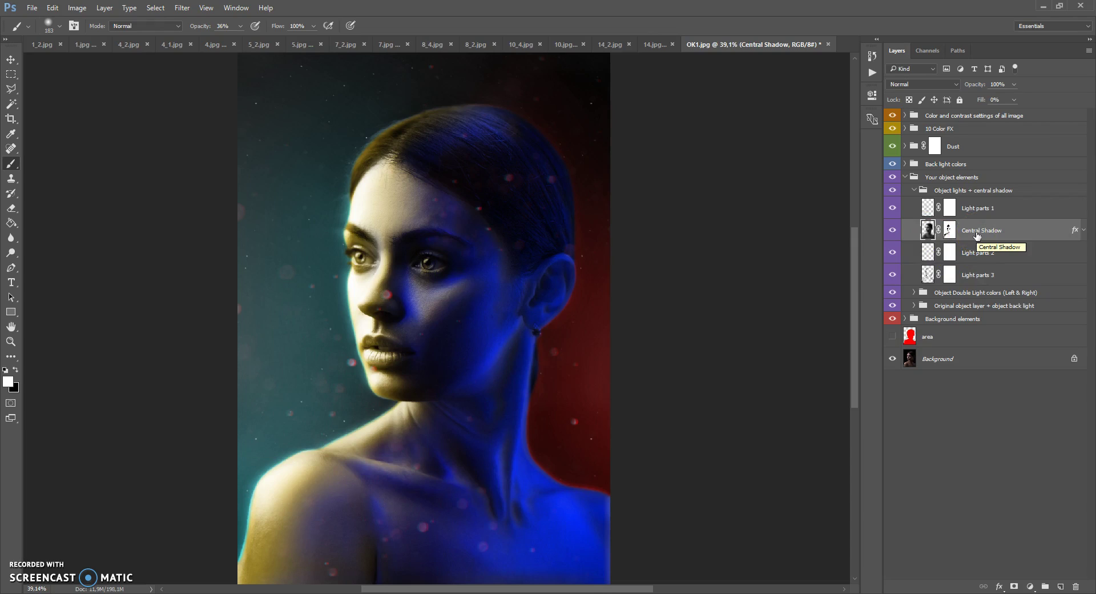
{"action": "double_click", "coordinate": [1011, 232]}
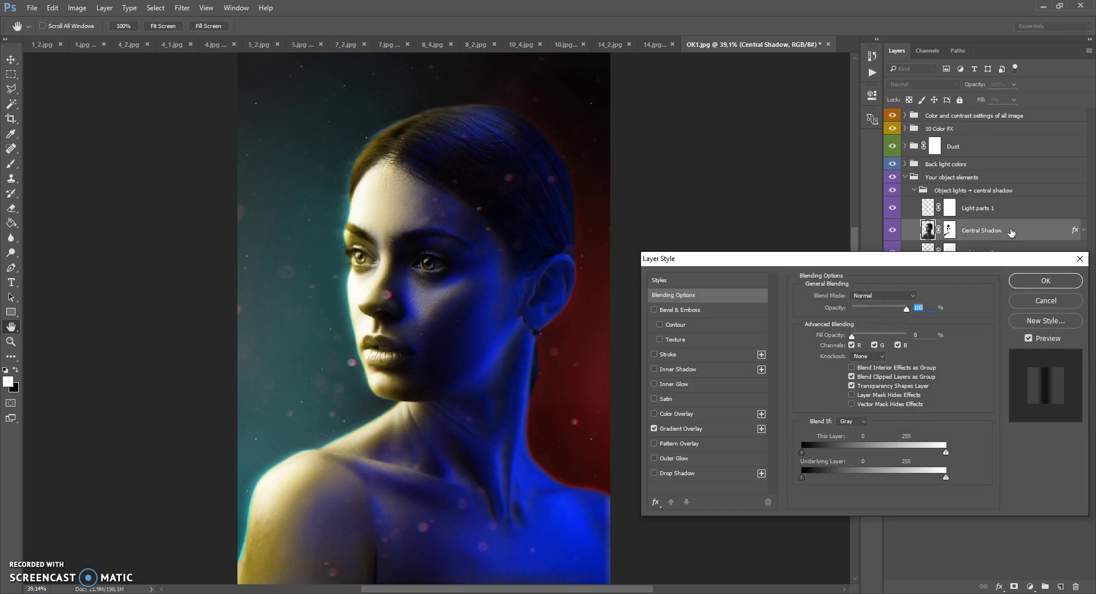
{"action": "left_click", "coordinate": [688, 429]}
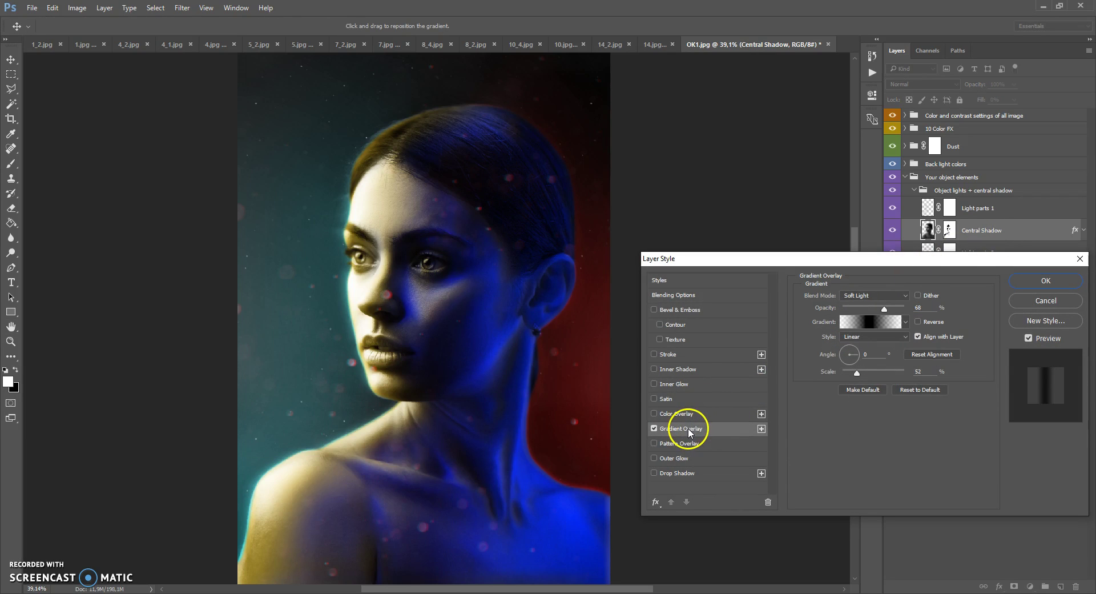
{"action": "left_click_drag", "start_coordinate": [458, 318], "coordinate": [482, 320]}
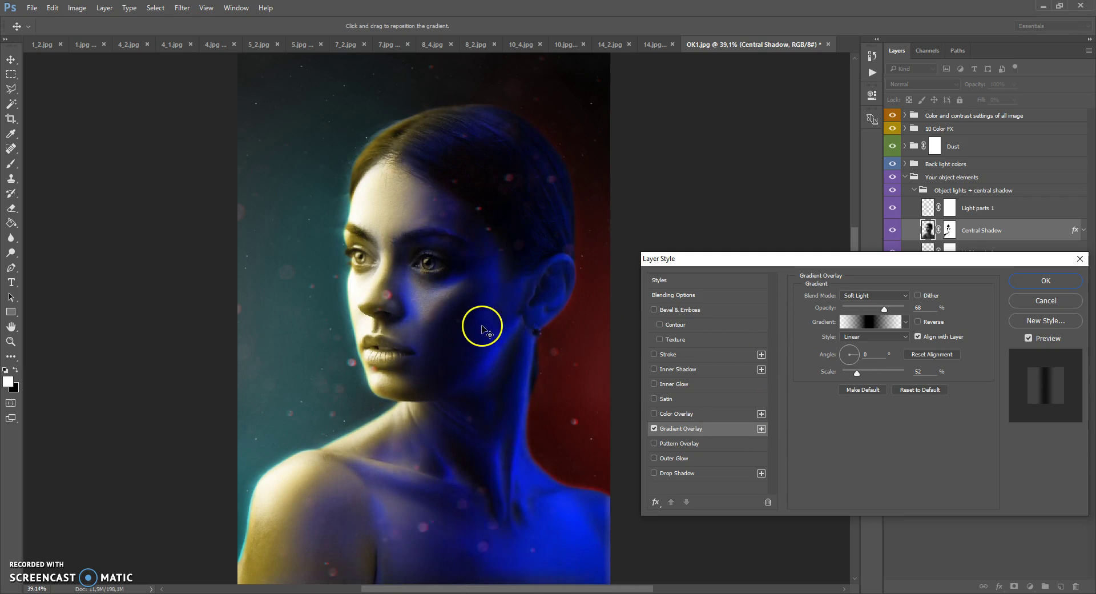
Step: Open the Central Shadow gradient for editing and examine its opacity and colour stops
{"action": "left_click", "coordinate": [861, 322]}
{"action": "left_click", "coordinate": [763, 410]}
{"action": "left_click", "coordinate": [879, 409]}
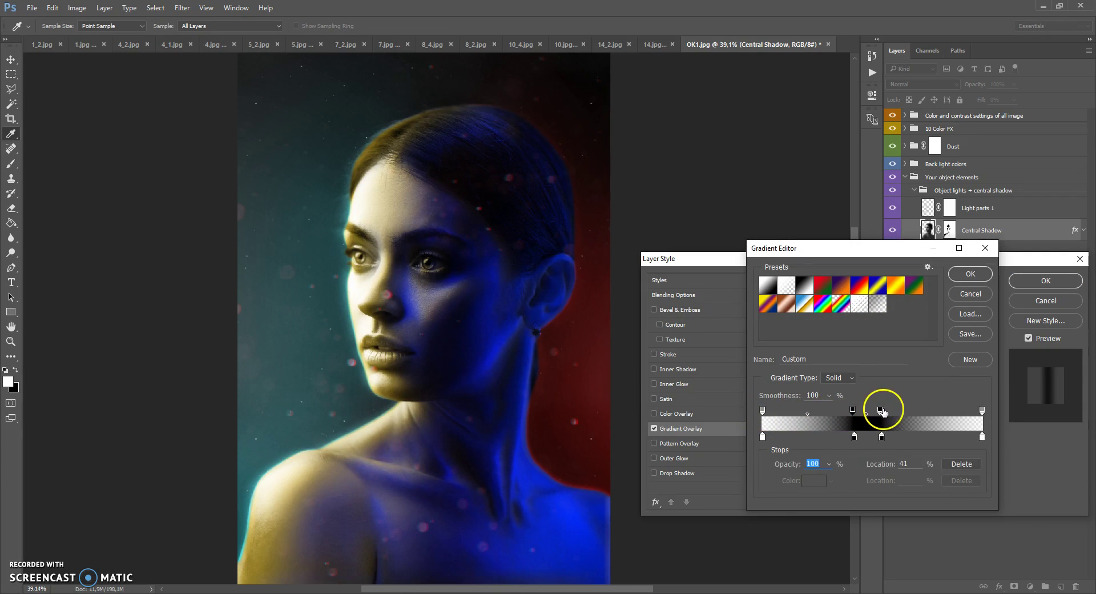
{"action": "left_click", "coordinate": [982, 410]}
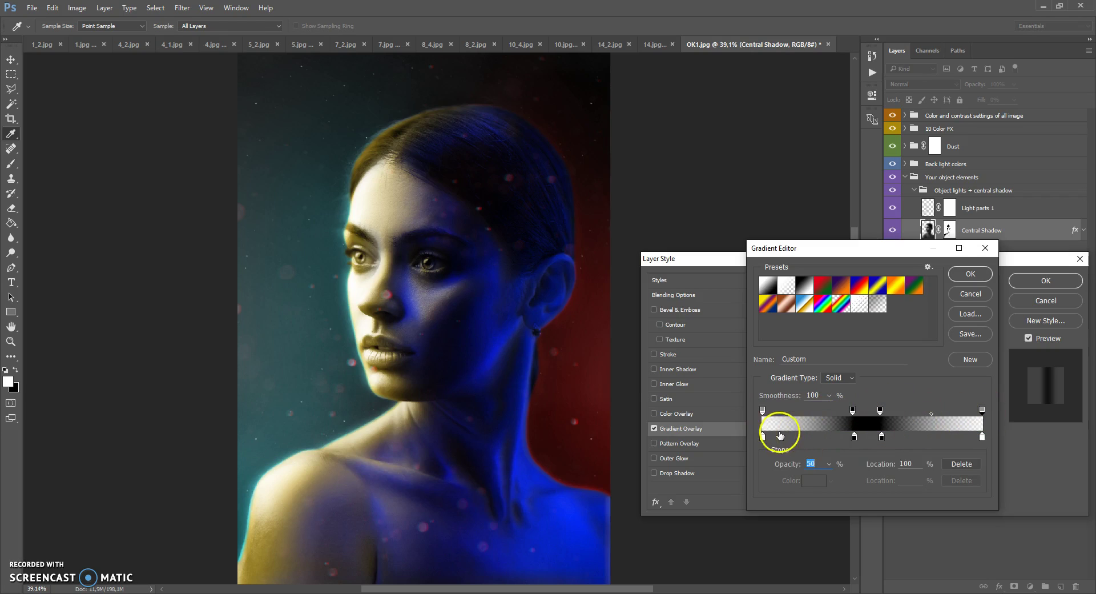
{"action": "left_click", "coordinate": [763, 438]}
{"action": "left_click", "coordinate": [882, 438]}
{"action": "left_click", "coordinate": [982, 437]}
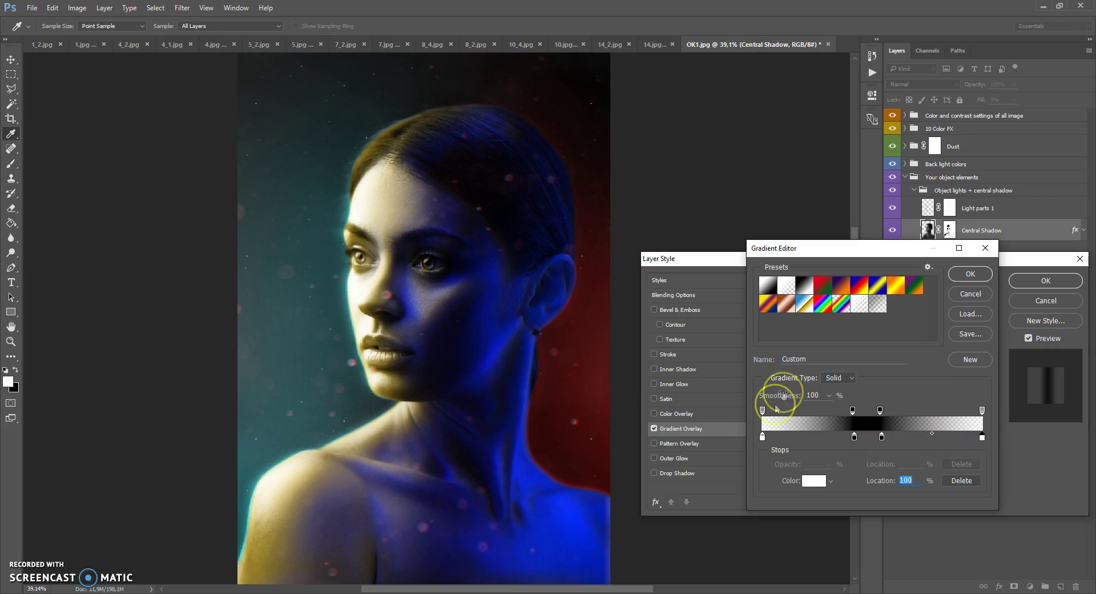
Step: Try an opacity of 52% on the gradient's first opacity stop and discard the gradient edit
{"action": "left_click", "coordinate": [763, 410]}
{"action": "left_click", "coordinate": [806, 464]}
{"action": "mouse_move", "coordinate": [828, 463]}
{"action": "left_mouse_down"}
{"action": "mouse_move", "coordinate": [805, 480]}
{"action": "mouse_move", "coordinate": [849, 482]}
{"action": "mouse_move", "coordinate": [816, 486]}
{"action": "mouse_move", "coordinate": [827, 481]}
{"action": "left_mouse_up"}
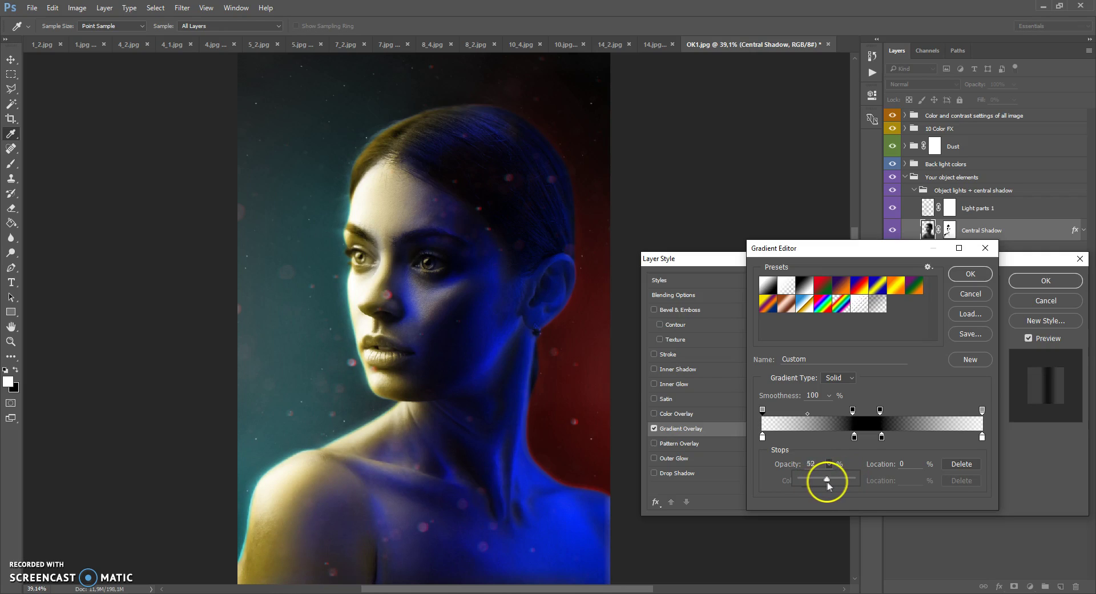
{"action": "left_click", "coordinate": [962, 293]}
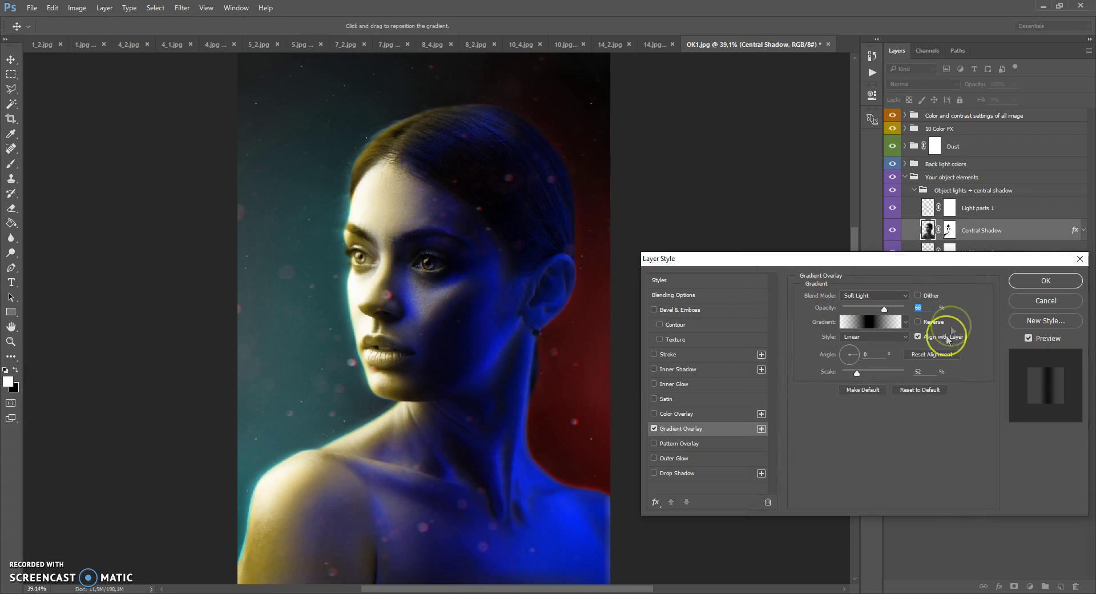
Step: Set the Central Shadow gradient's scale to 47%, fine-tune its position on the cheek, and apply the layer style
{"action": "mouse_move", "coordinate": [858, 374]}
{"action": "left_mouse_down"}
{"action": "mouse_move", "coordinate": [868, 374]}
{"action": "mouse_move", "coordinate": [842, 378]}
{"action": "mouse_move", "coordinate": [857, 379]}
{"action": "left_mouse_up"}
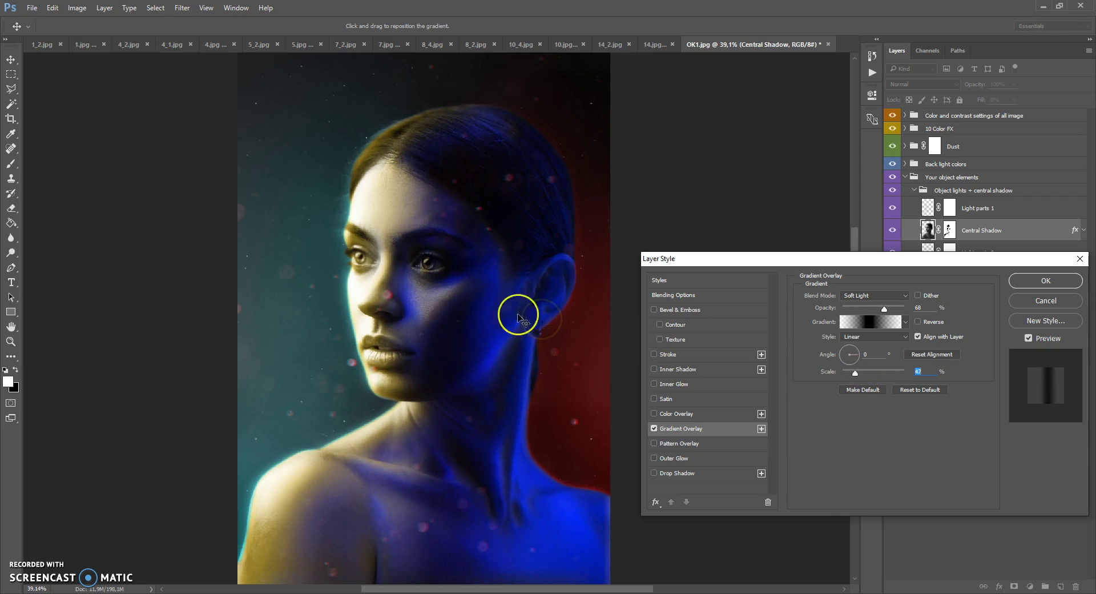
{"action": "mouse_move", "coordinate": [482, 306]}
{"action": "left_mouse_down"}
{"action": "mouse_move", "coordinate": [416, 306]}
{"action": "mouse_move", "coordinate": [520, 313]}
{"action": "mouse_move", "coordinate": [485, 316]}
{"action": "left_mouse_up"}
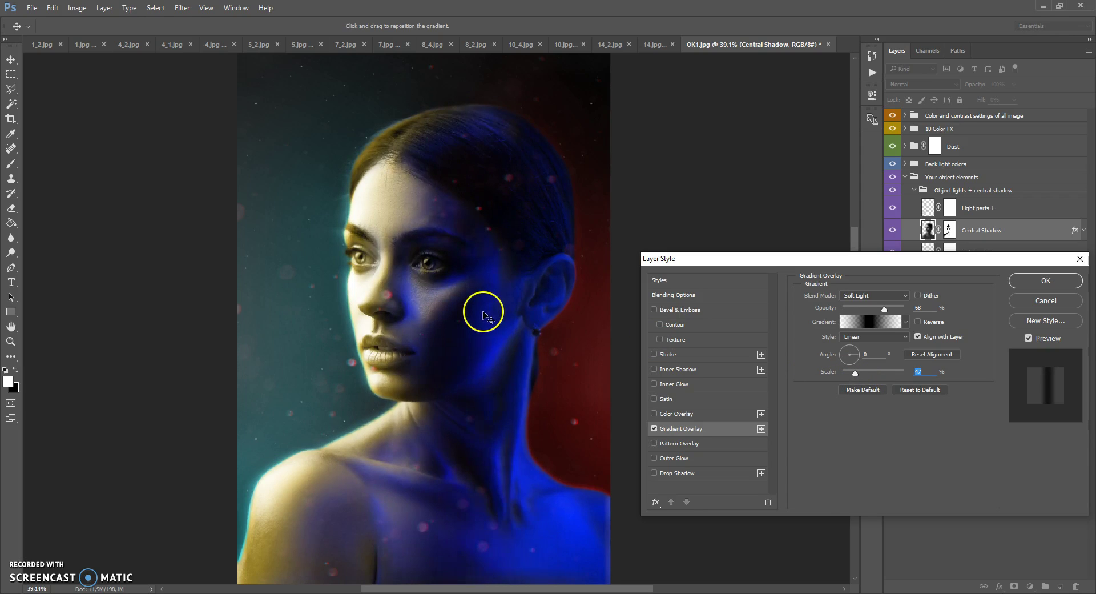
{"action": "left_click", "coordinate": [1025, 281]}
{"action": "key", "text": "b"}
Step: Compare the portrait with and without the Central Shadow layer, and collapse the Your object elements group and its subgroup
{"action": "left_click", "coordinate": [892, 231]}
{"action": "left_click", "coordinate": [892, 231]}
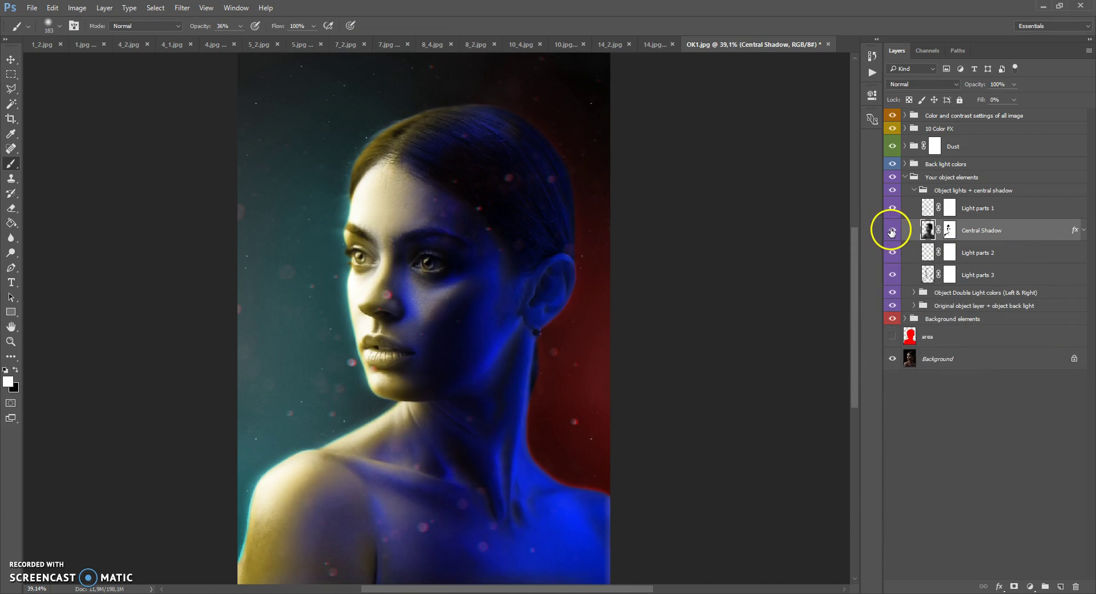
{"action": "left_click", "coordinate": [914, 190]}
{"action": "left_click", "coordinate": [905, 177]}
Step: Expand the Back light colors group and inspect the Left Light Color and Right Light Color layers
{"action": "left_click", "coordinate": [911, 163]}
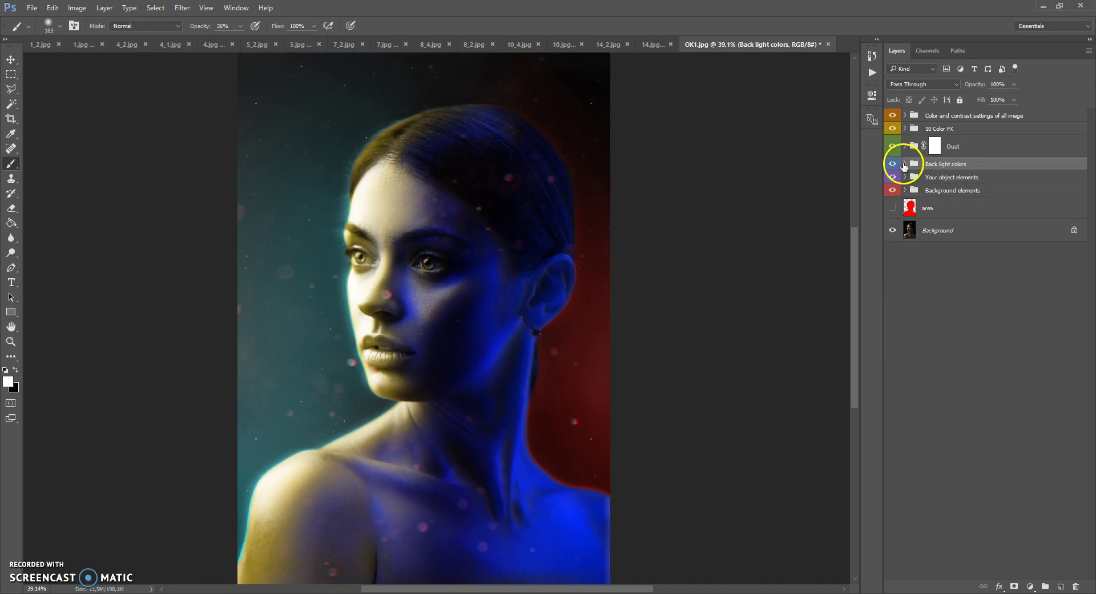
{"action": "left_click", "coordinate": [906, 164]}
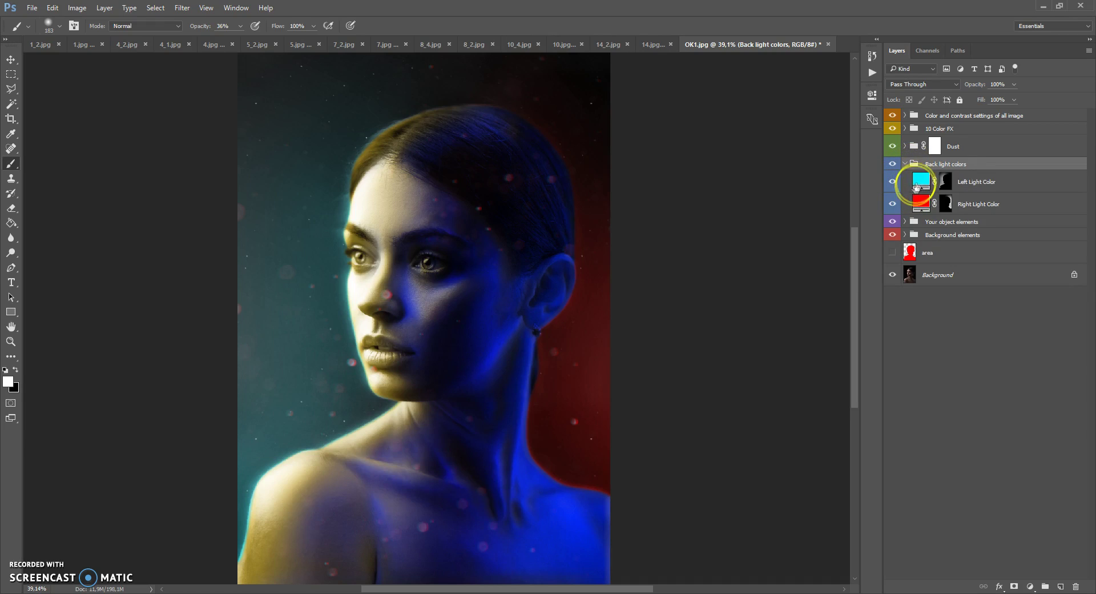
{"action": "left_click", "coordinate": [919, 181]}
{"action": "left_click", "coordinate": [918, 204]}
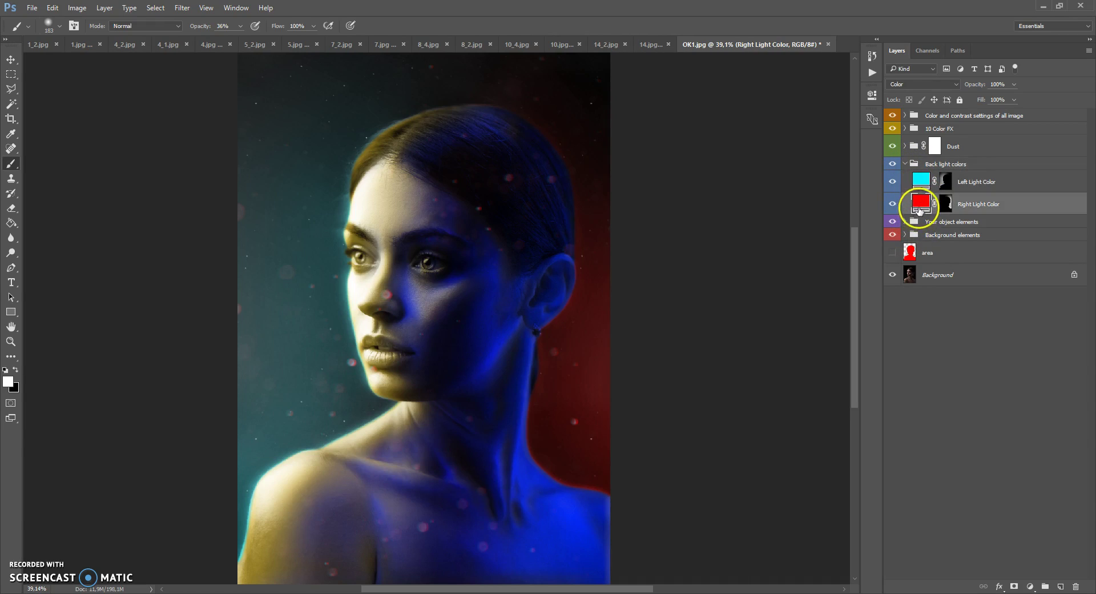
{"action": "key", "text": "alt"}
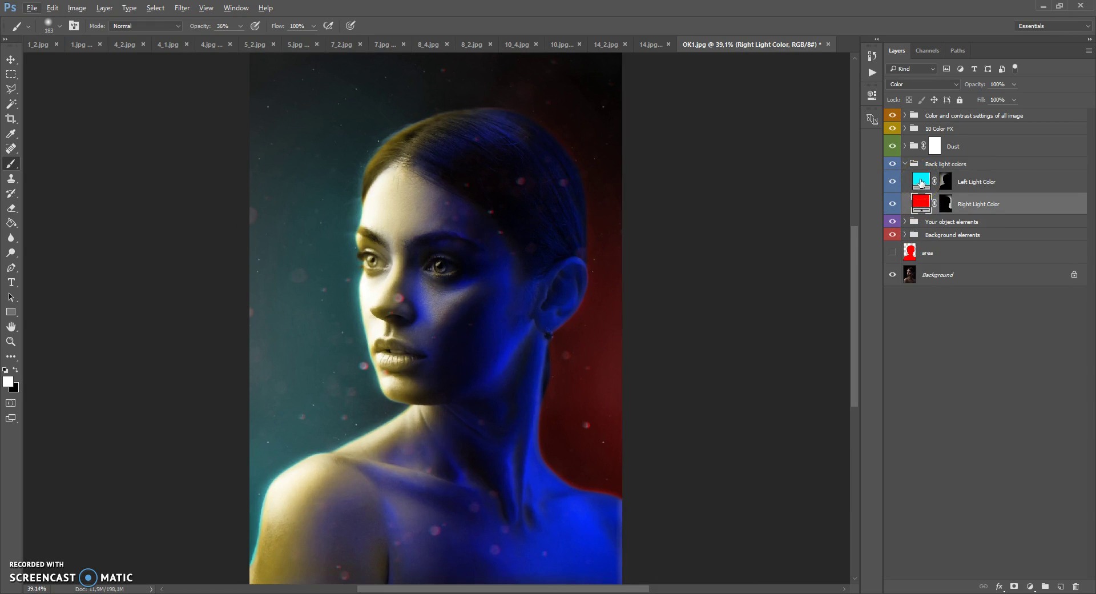
{"action": "left_click", "coordinate": [920, 183]}
{"action": "left_click", "coordinate": [918, 201]}
{"action": "left_click", "coordinate": [916, 183]}
Step: Change the Left Light Color fill to yellow, hex ffe400
{"action": "double_click", "coordinate": [919, 182]}
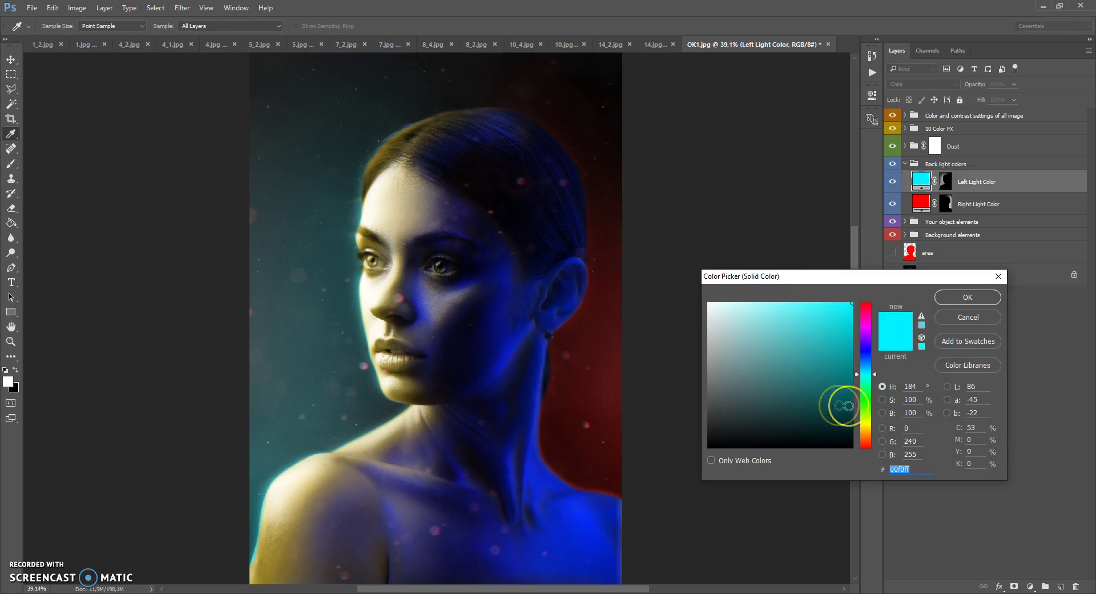
{"action": "left_click", "coordinate": [865, 426]}
{"action": "left_click_drag", "start_coordinate": [865, 429], "coordinate": [867, 431]}
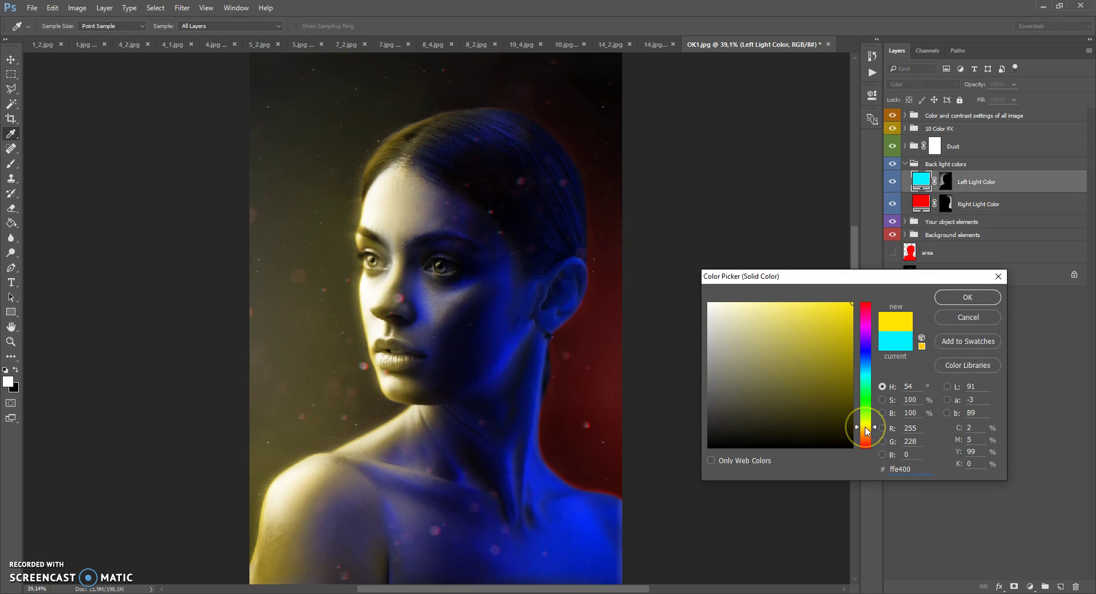
{"action": "left_click", "coordinate": [968, 296]}
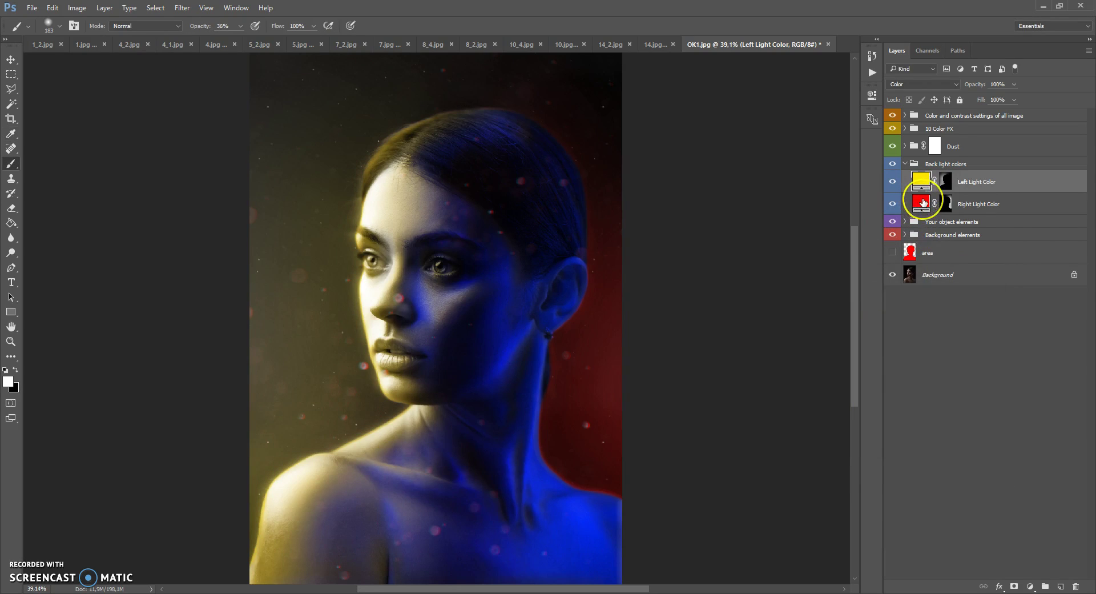
Step: Change the Right Light Color fill to blue, hex 0006ff
{"action": "left_click", "coordinate": [922, 202]}
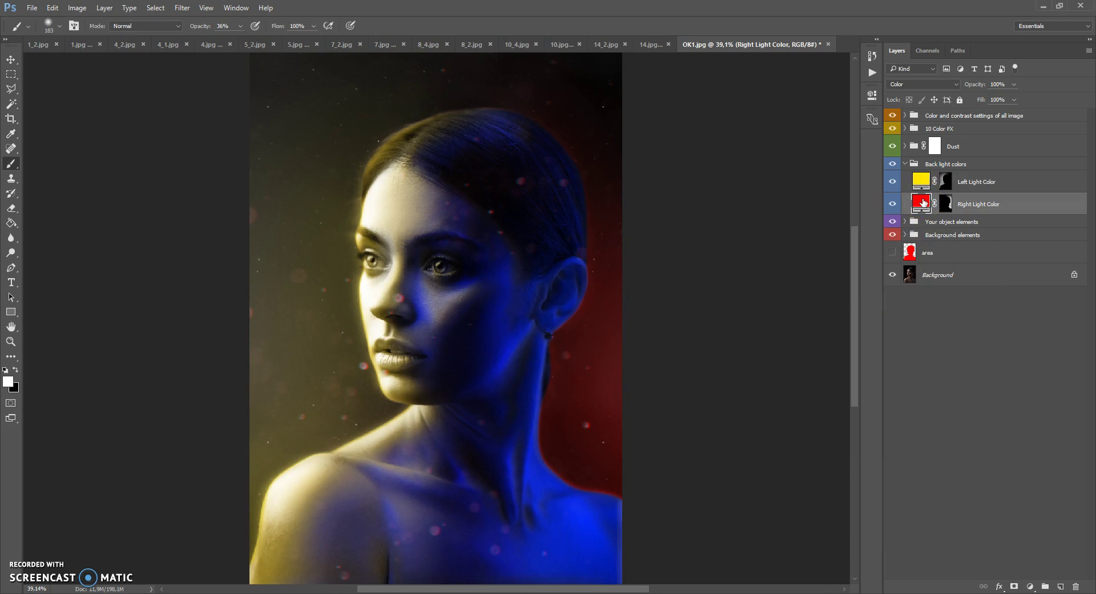
{"action": "double_click", "coordinate": [924, 201]}
{"action": "left_click", "coordinate": [865, 353]}
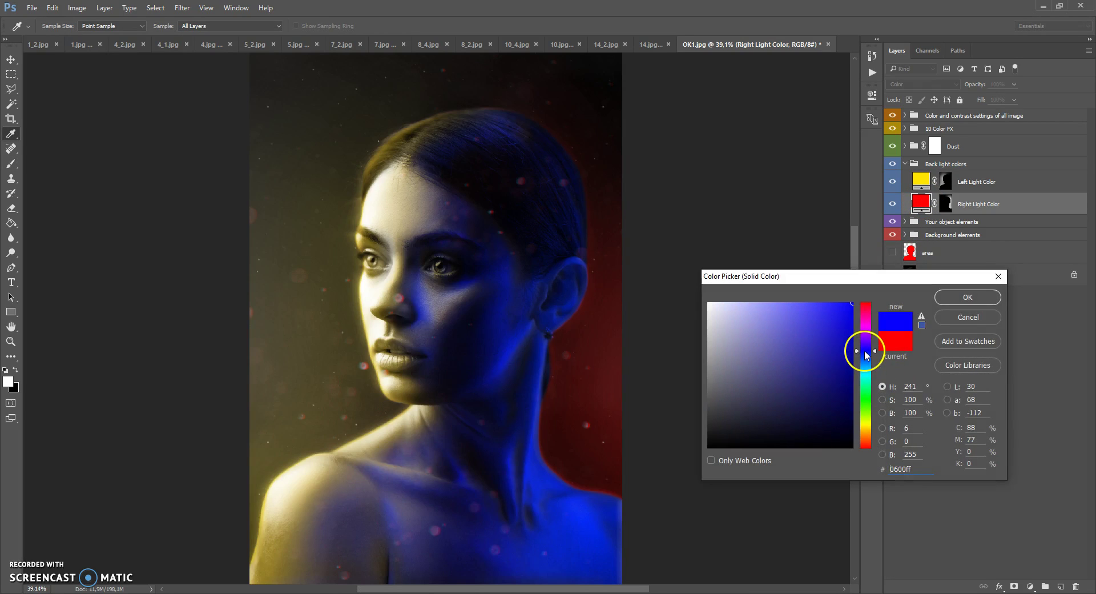
{"action": "left_click_drag", "start_coordinate": [867, 355], "coordinate": [867, 353]}
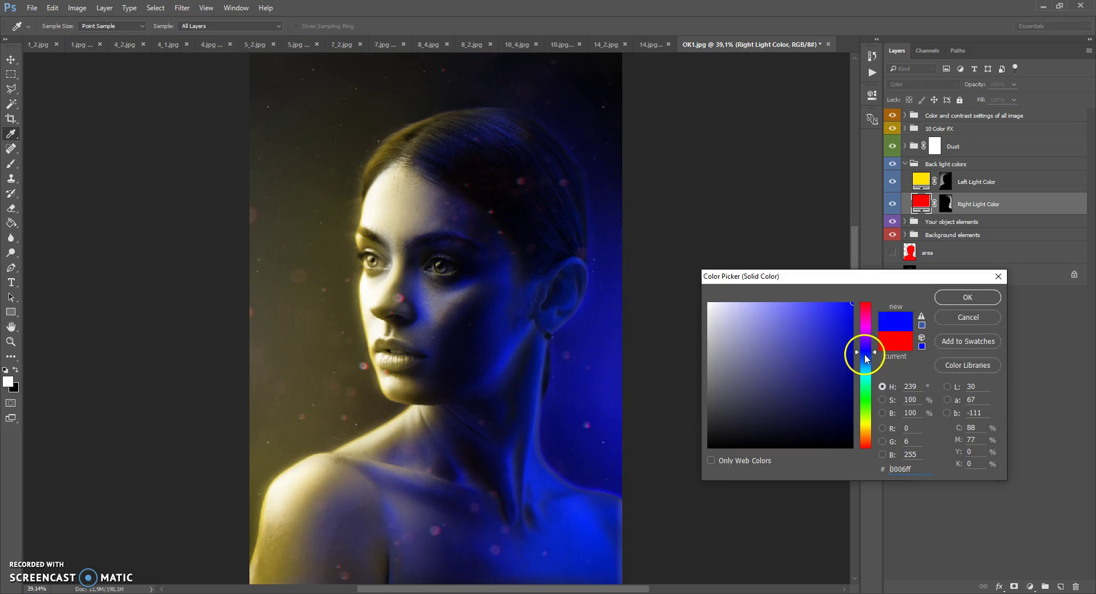
{"action": "left_click", "coordinate": [966, 296]}
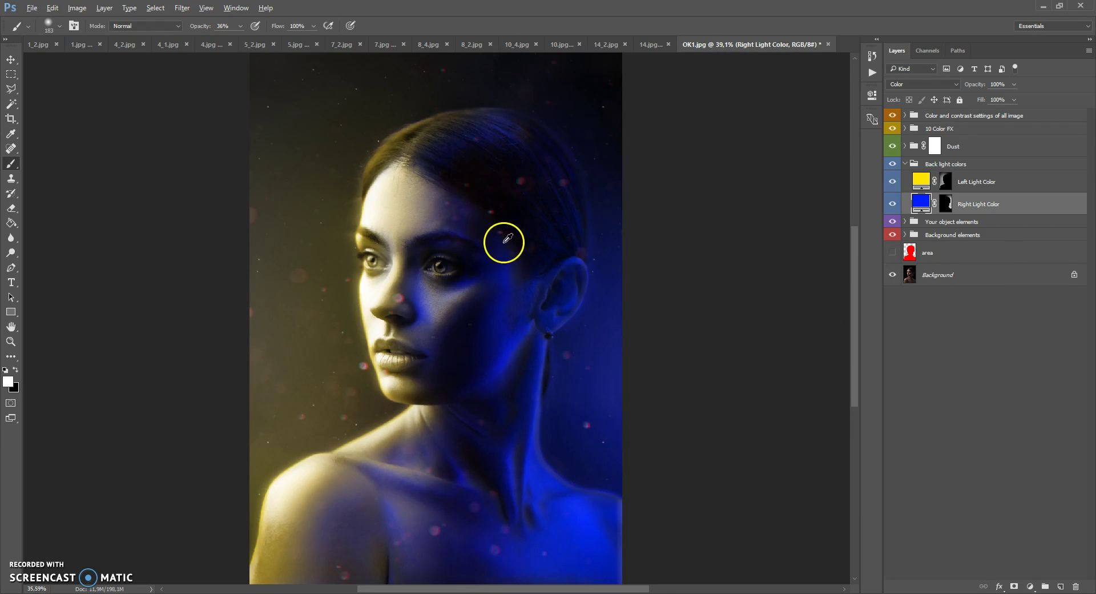
Step: Collapse the Back light colors group and expand the Dust group
{"action": "scroll", "coordinate": [507, 239], "scroll_direction": "down", "scroll_amount": 1}
{"action": "scroll", "coordinate": [508, 238], "scroll_direction": "up", "scroll_amount": 1}
{"action": "scroll", "coordinate": [507, 239], "scroll_direction": "down", "scroll_amount": 1}
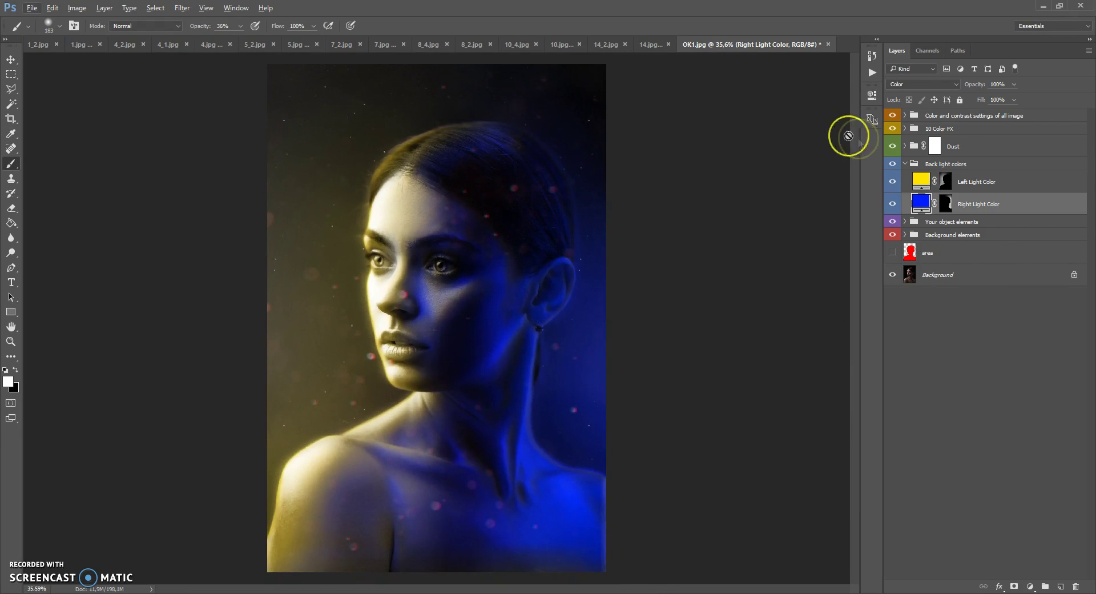
{"action": "left_click", "coordinate": [907, 163]}
{"action": "left_click", "coordinate": [914, 147]}
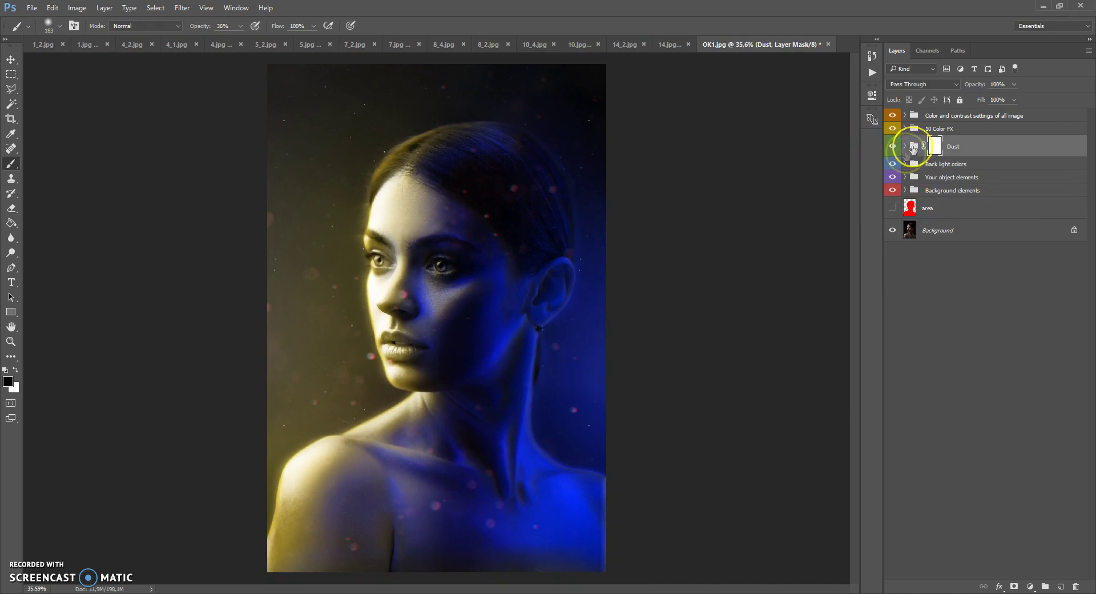
{"action": "left_click", "coordinate": [905, 147]}
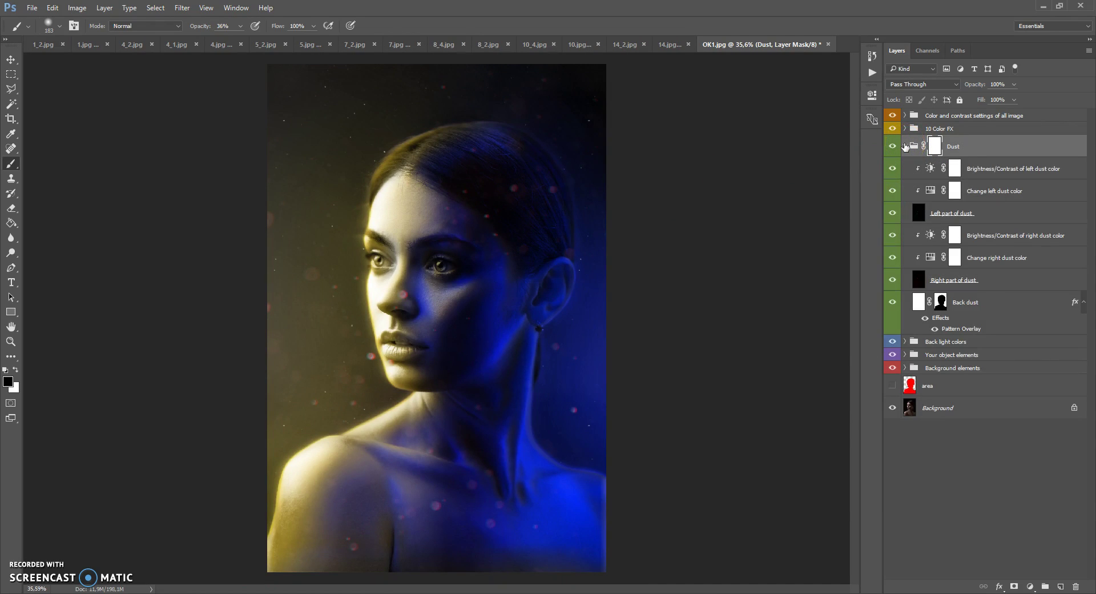
Step: Examine the Left part of dust and Right part of dust layers against the particles on the portrait
{"action": "left_click", "coordinate": [919, 280]}
{"action": "scroll", "coordinate": [443, 247], "scroll_direction": "up", "scroll_amount": 2}
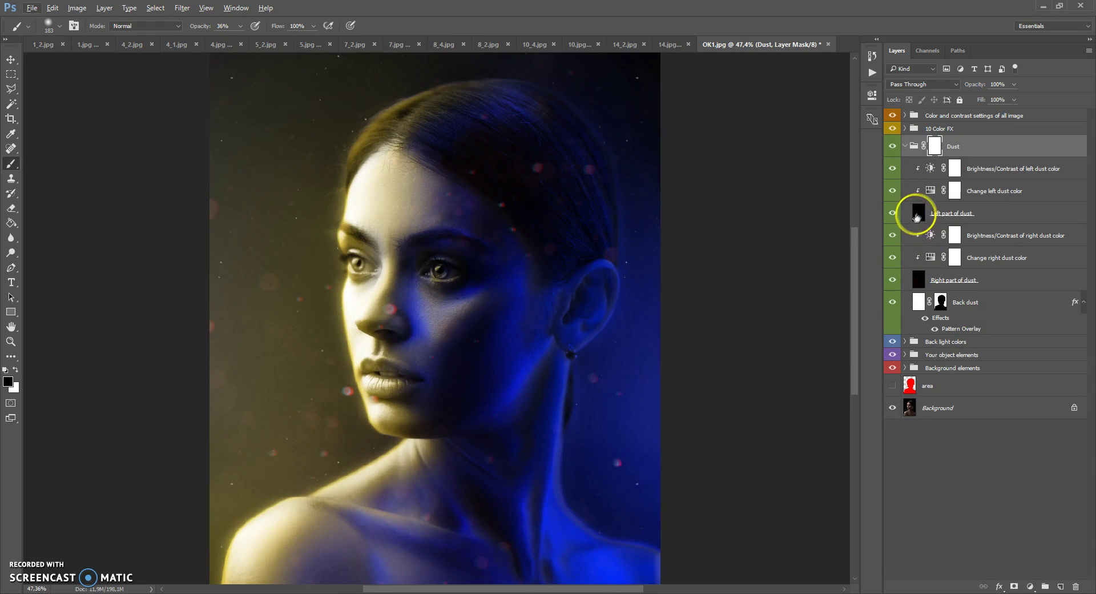
{"action": "left_click", "coordinate": [917, 216]}
{"action": "left_click", "coordinate": [915, 277]}
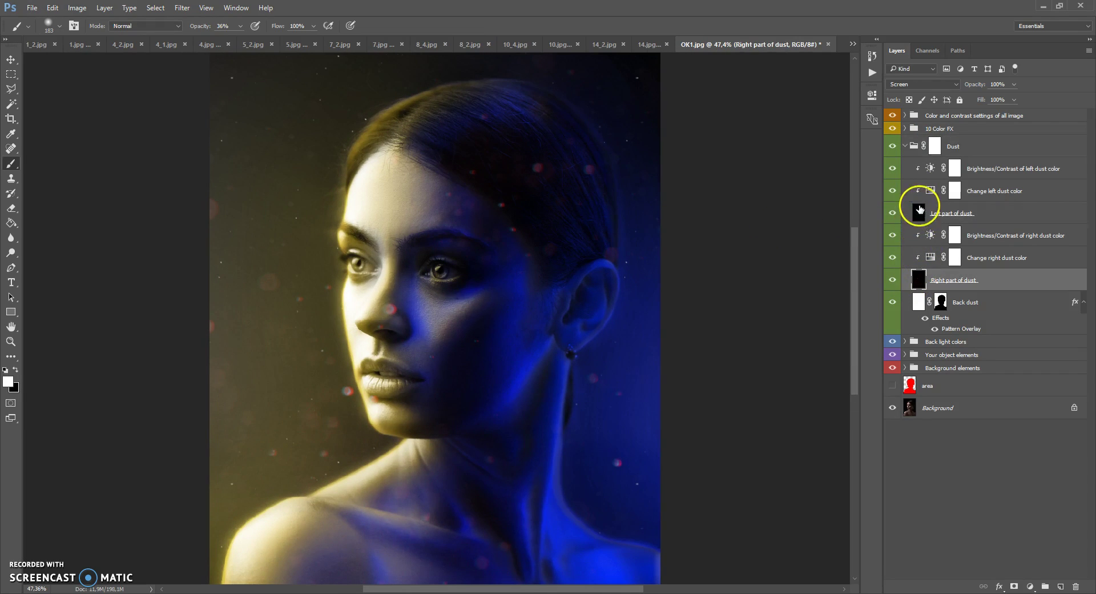
{"action": "left_click", "coordinate": [920, 212]}
{"action": "left_click", "coordinate": [915, 278]}
{"action": "left_click", "coordinate": [915, 214]}
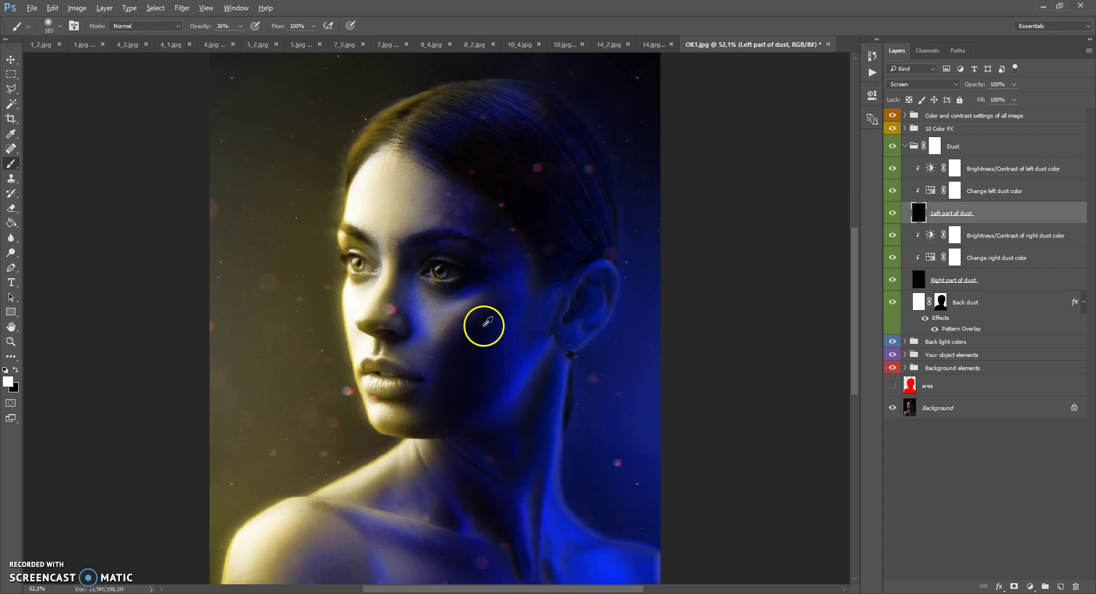
{"action": "scroll", "coordinate": [457, 328], "scroll_direction": "up", "scroll_amount": 2}
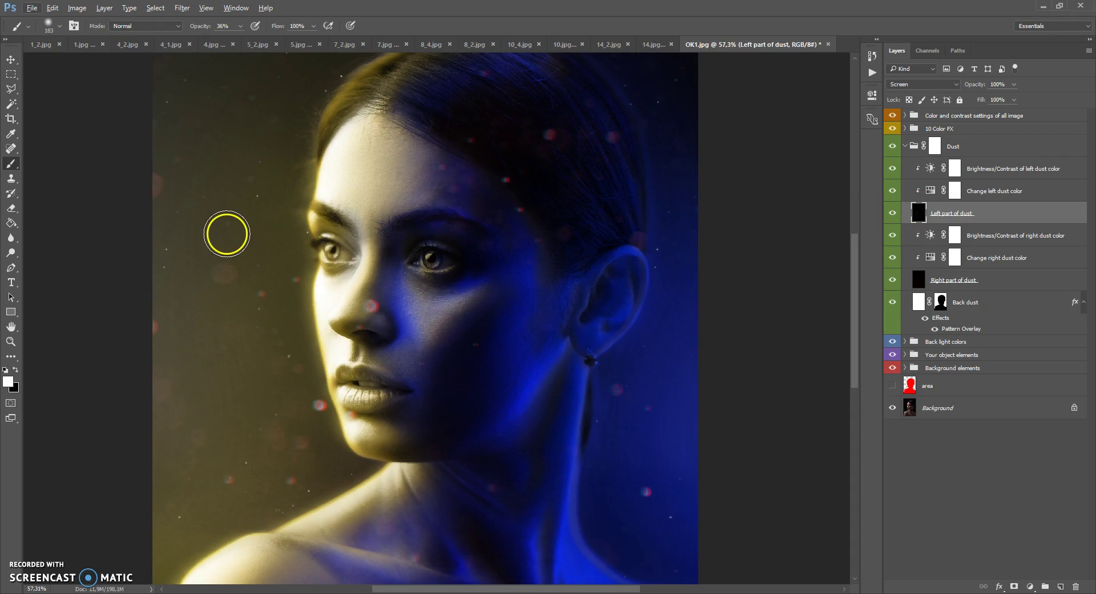
{"action": "left_click", "coordinate": [919, 279]}
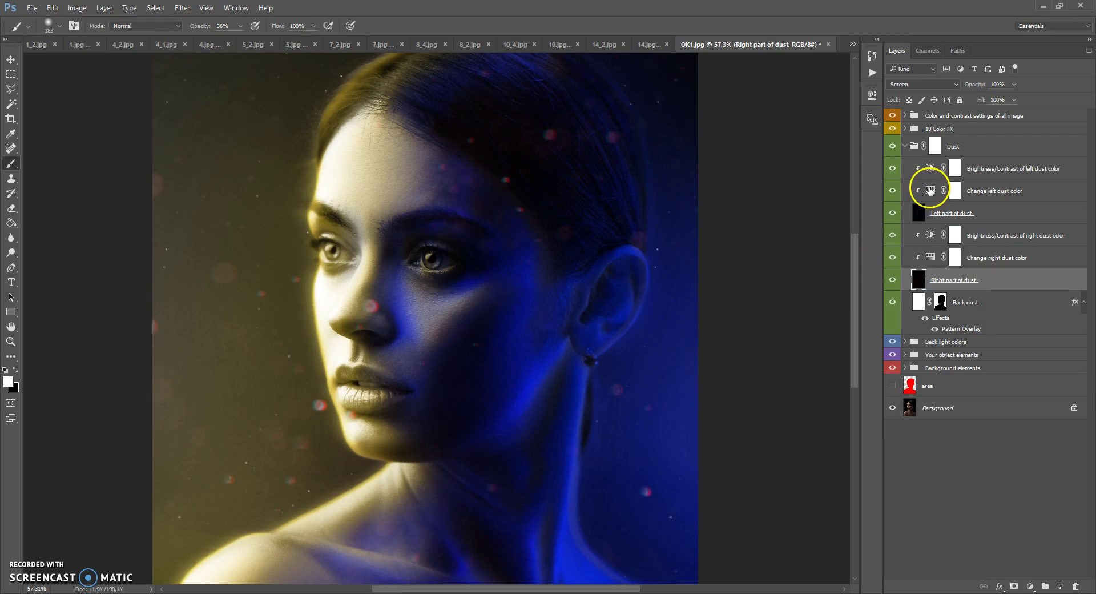
Step: Set the Hue of the Change left dust color layer to -117
{"action": "double_click", "coordinate": [932, 191]}
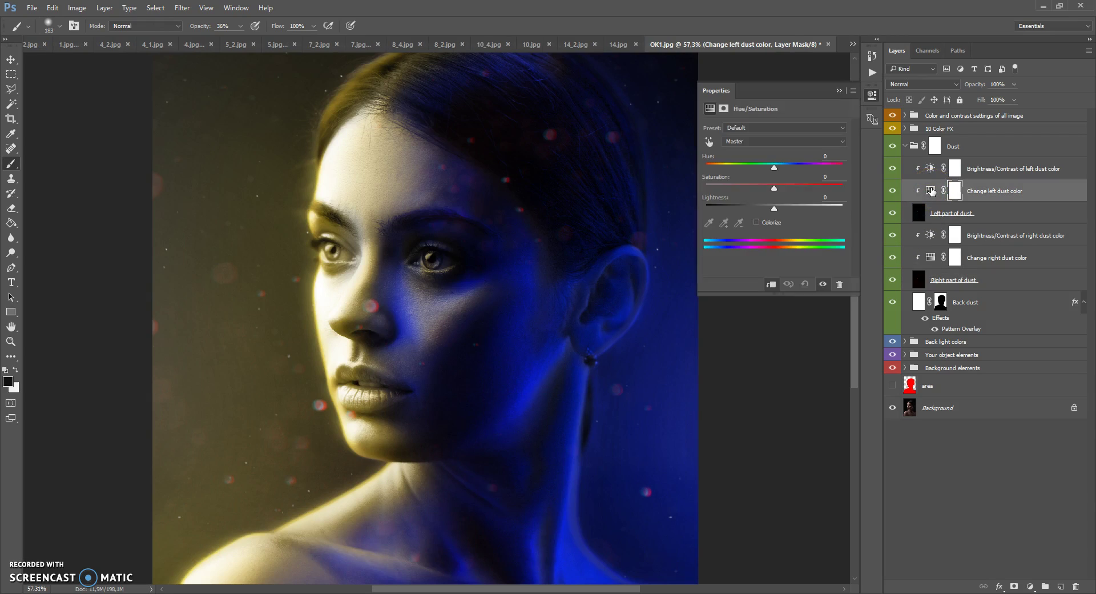
{"action": "left_click_drag", "start_coordinate": [775, 168], "coordinate": [724, 171]}
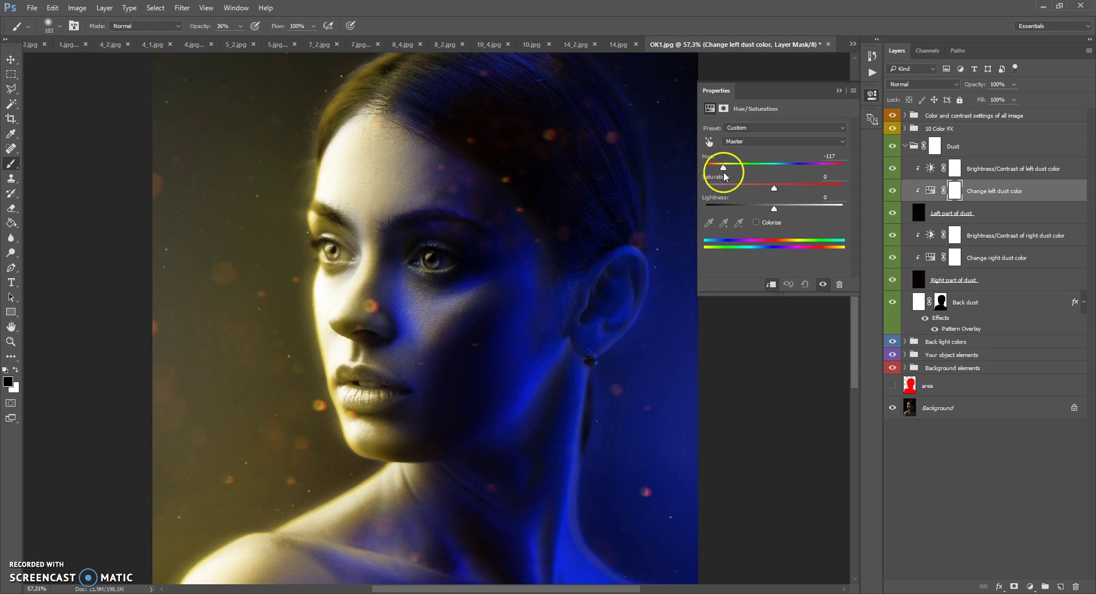
{"action": "key", "text": "alt+bracketright"}
{"action": "left_click", "coordinate": [837, 90]}
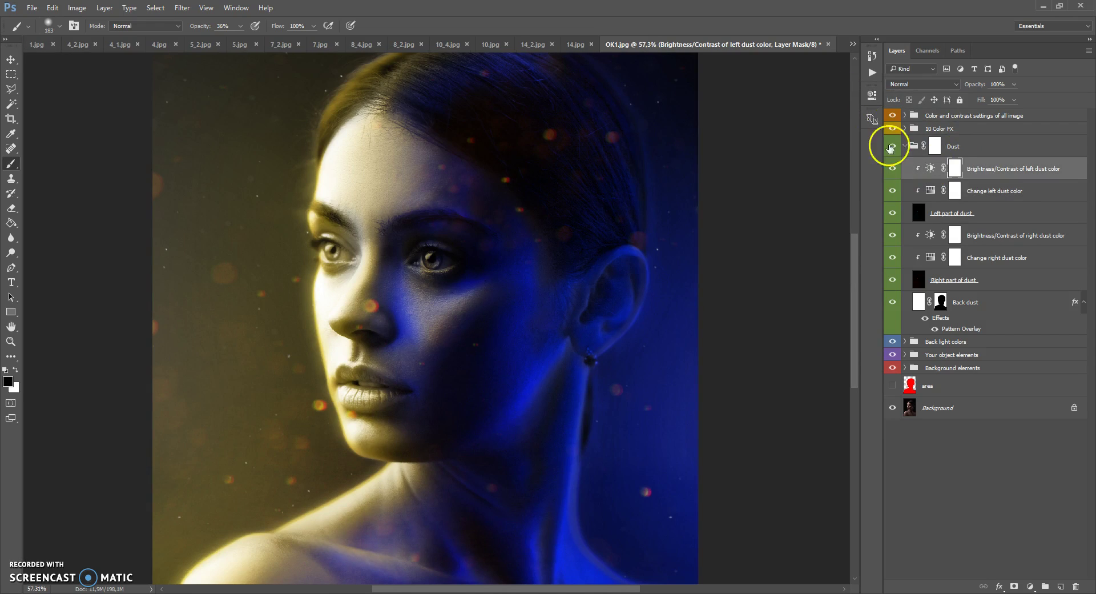
Step: Raise the brightness slightly, to about 6, on the Brightness/Contrast of left dust color layer
{"action": "left_click", "coordinate": [931, 169]}
{"action": "mouse_move", "coordinate": [775, 153]}
{"action": "left_mouse_down"}
{"action": "mouse_move", "coordinate": [823, 152]}
{"action": "mouse_move", "coordinate": [774, 157]}
{"action": "left_mouse_up"}
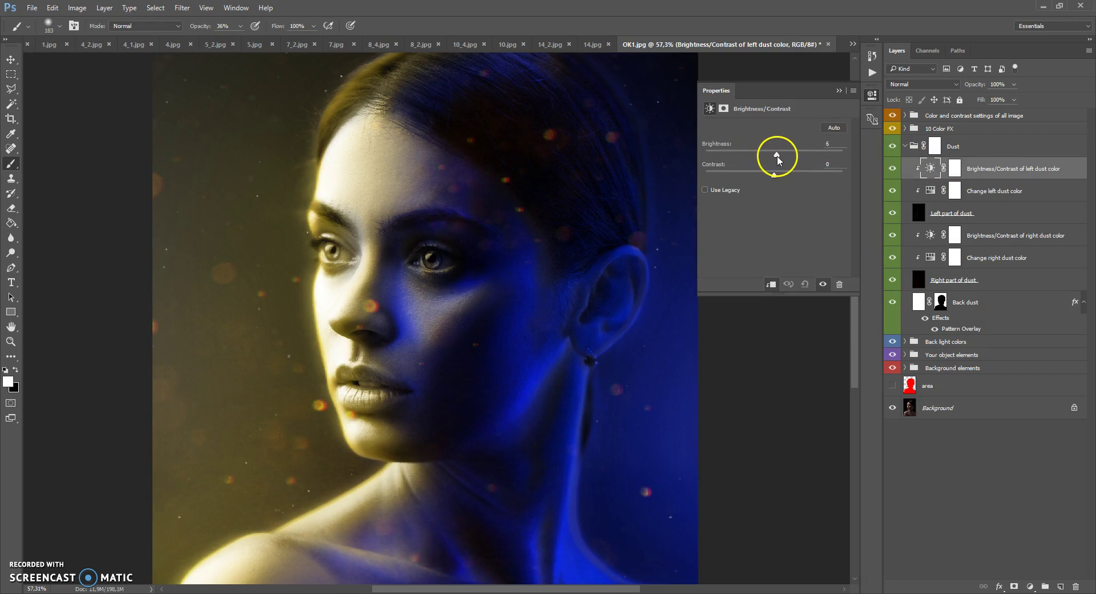
{"action": "left_click", "coordinate": [839, 91]}
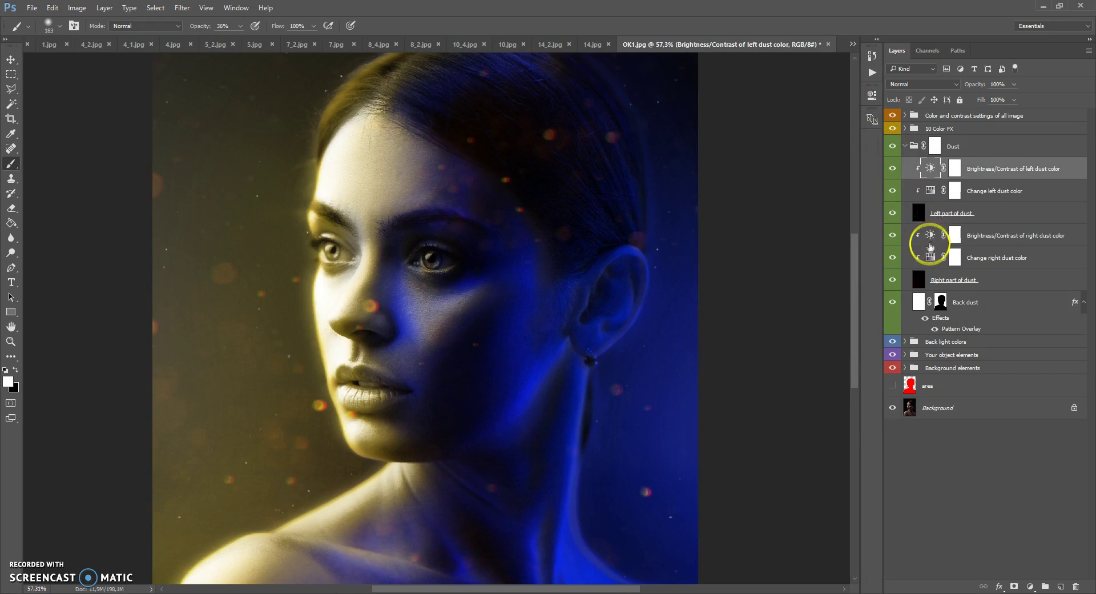
Step: Set the Hue of the Change right dust color layer to -131
{"action": "left_click", "coordinate": [931, 258]}
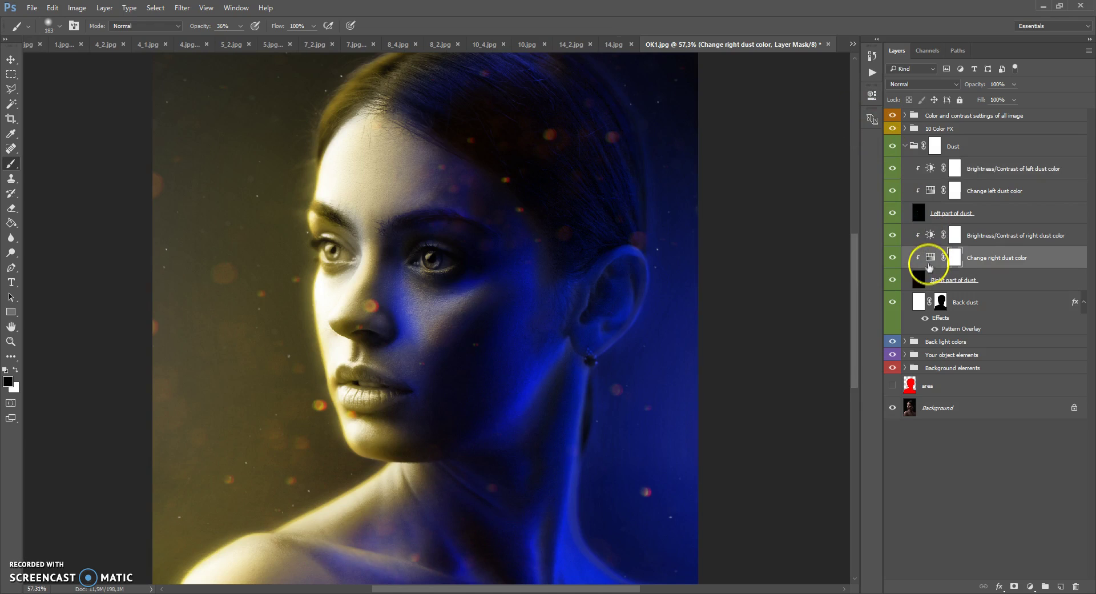
{"action": "double_click", "coordinate": [929, 258]}
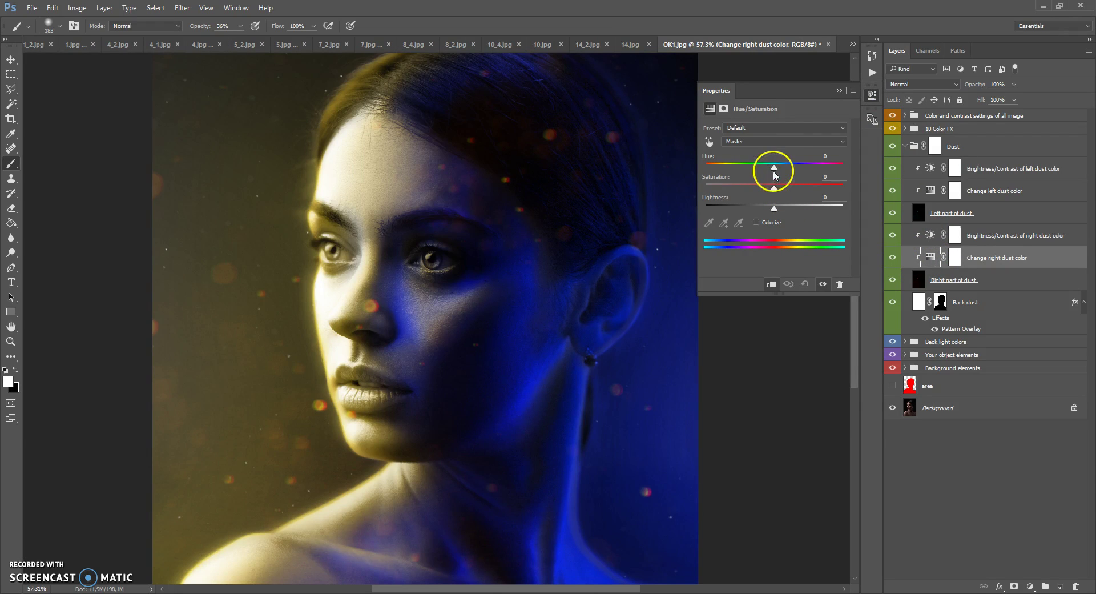
{"action": "left_click_drag", "start_coordinate": [797, 170], "coordinate": [721, 171]}
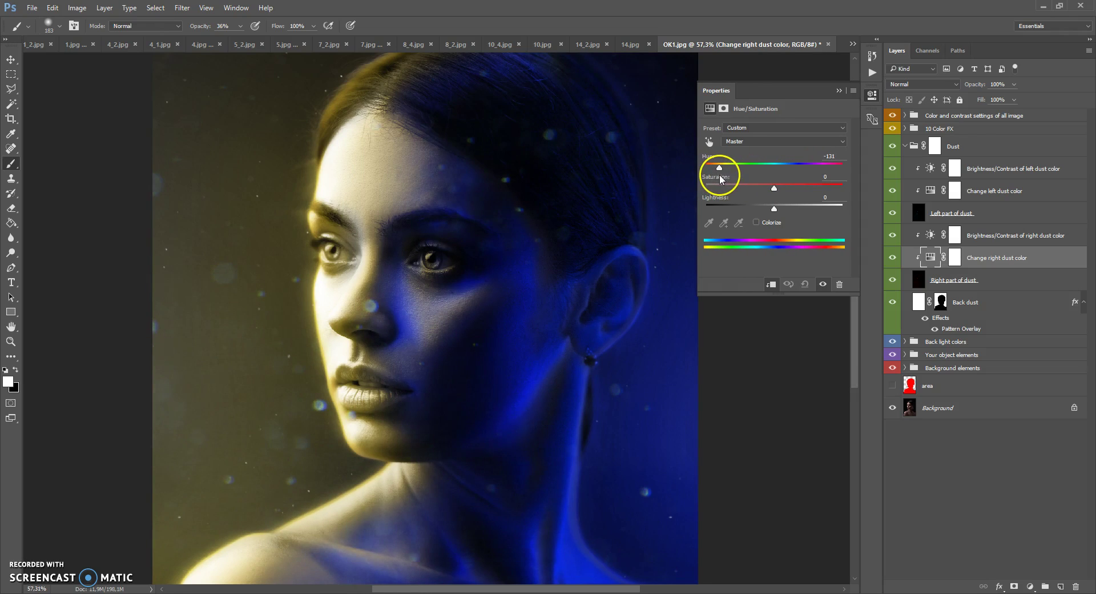
{"action": "left_click", "coordinate": [838, 91]}
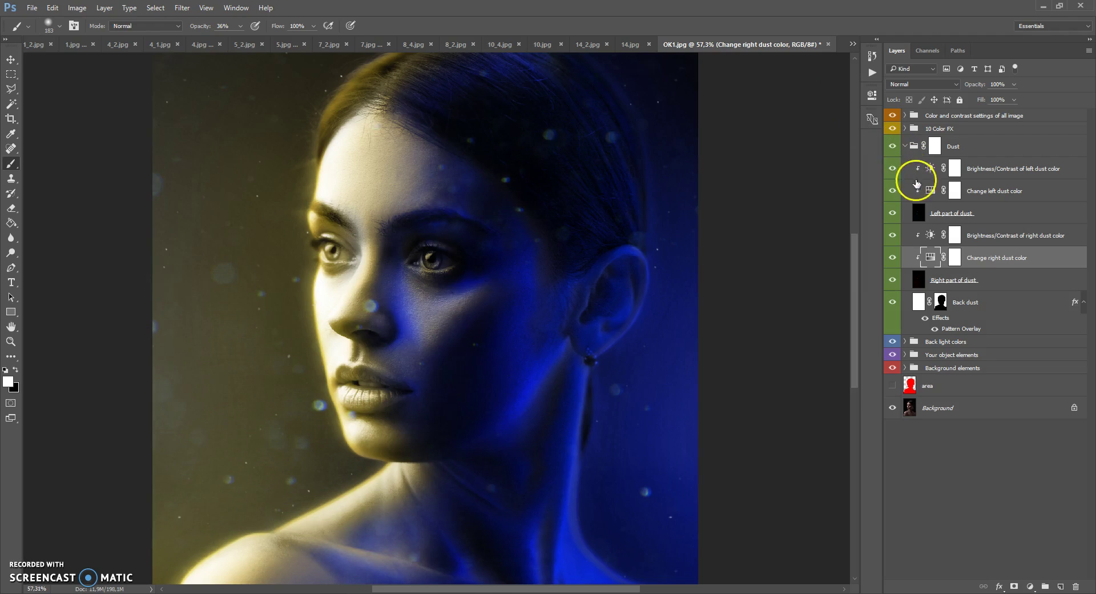
Step: Inspect the Pattern Overlay settings of the Back dust layer and leave them without applying changes
{"action": "left_click", "coordinate": [919, 306]}
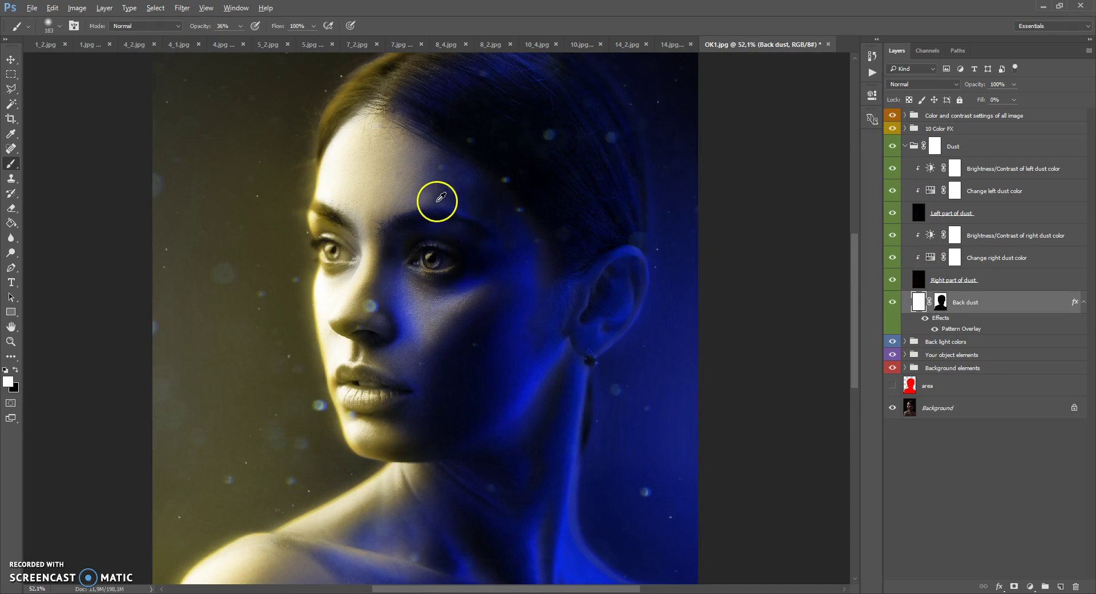
{"action": "scroll", "coordinate": [436, 195], "scroll_direction": "down", "scroll_amount": 2}
{"action": "scroll", "coordinate": [436, 195], "scroll_direction": "up", "scroll_amount": 1}
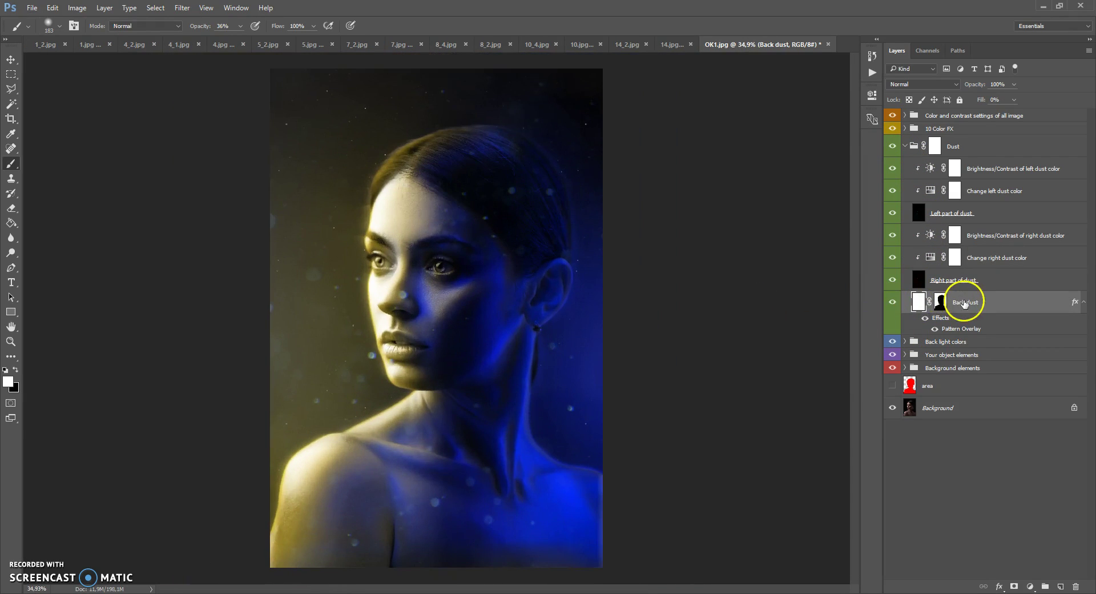
{"action": "double_click", "coordinate": [949, 329]}
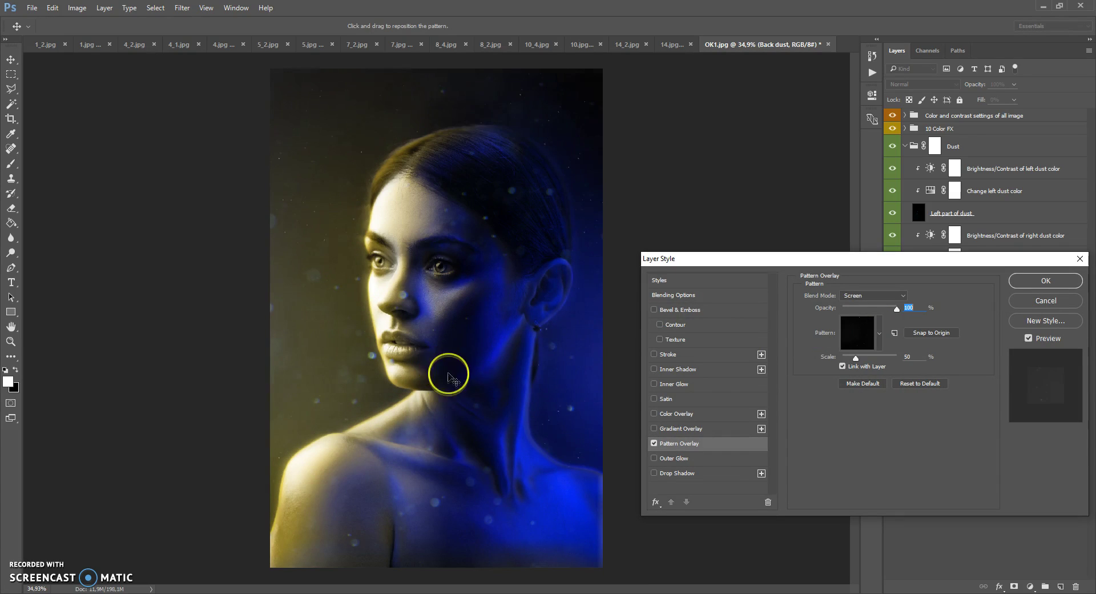
{"action": "left_click", "coordinate": [1028, 299]}
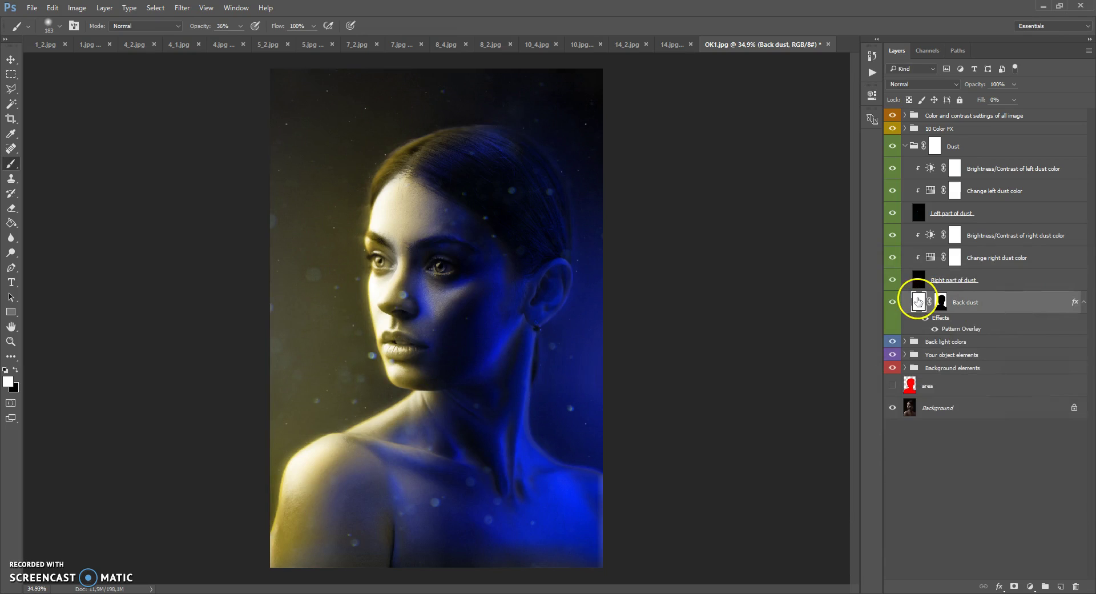
Step: Collapse the Dust group and paint black on its mask with the Brush tool to hide the dust particle over the nose
{"action": "left_click", "coordinate": [905, 146]}
{"action": "scroll", "coordinate": [455, 230], "scroll_direction": "up", "scroll_amount": 4}
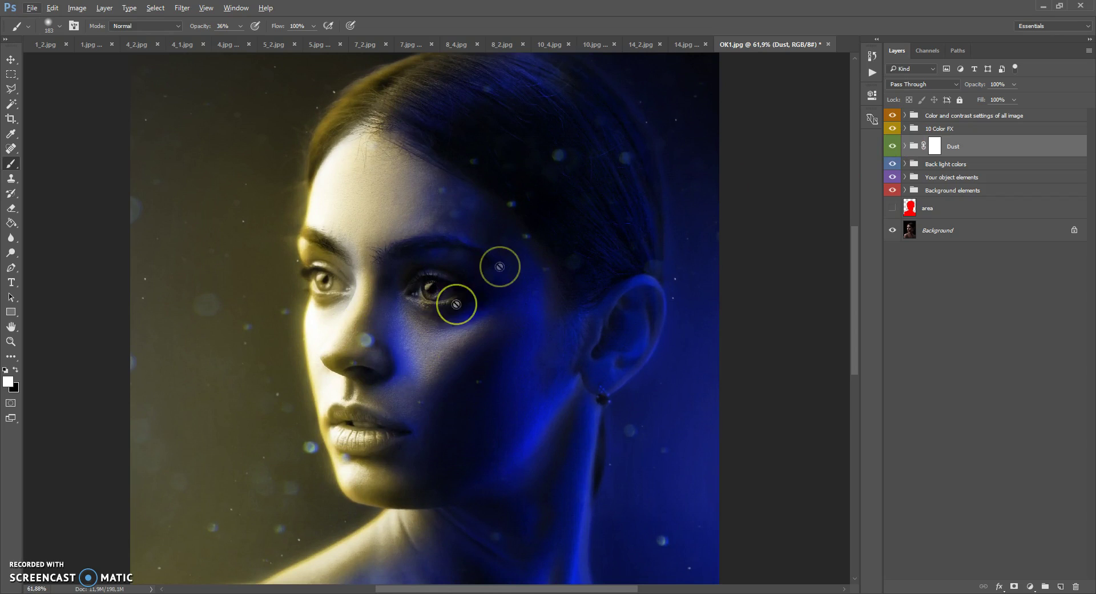
{"action": "left_click", "coordinate": [934, 147]}
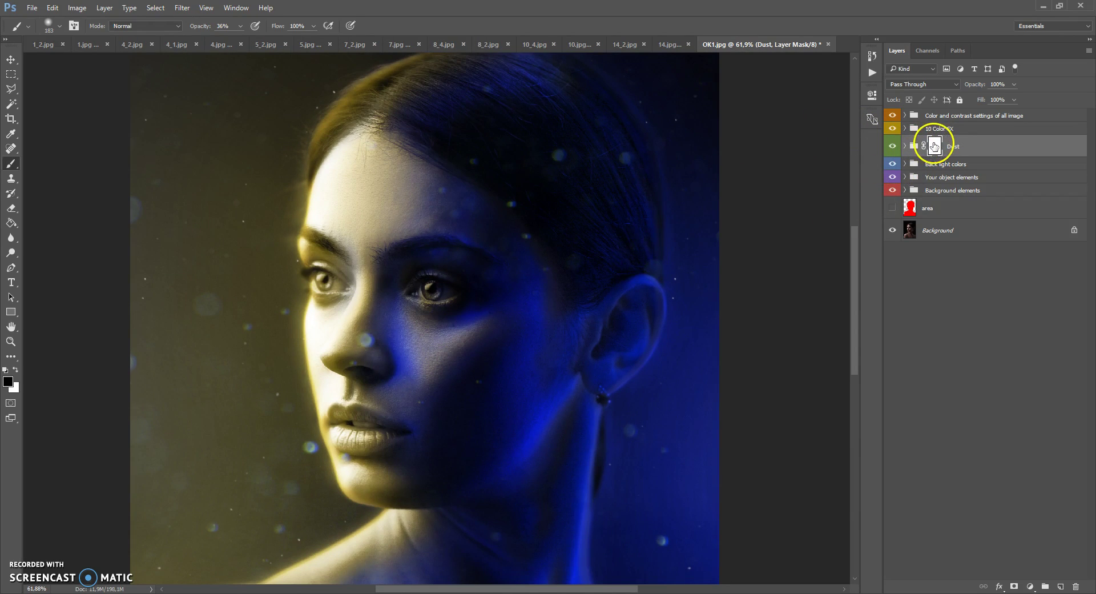
{"action": "left_click", "coordinate": [17, 169]}
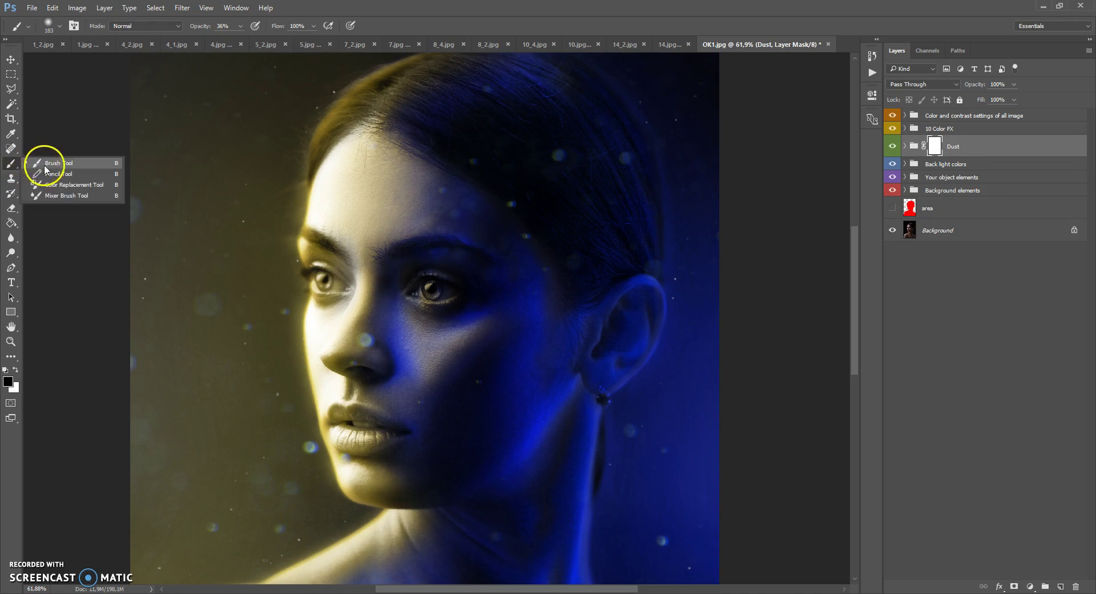
{"action": "left_click", "coordinate": [44, 164]}
{"action": "mouse_move", "coordinate": [380, 344]}
{"action": "left_mouse_down"}
{"action": "mouse_move", "coordinate": [367, 351]}
{"action": "mouse_move", "coordinate": [362, 338]}
{"action": "mouse_move", "coordinate": [361, 351]}
{"action": "left_mouse_up"}
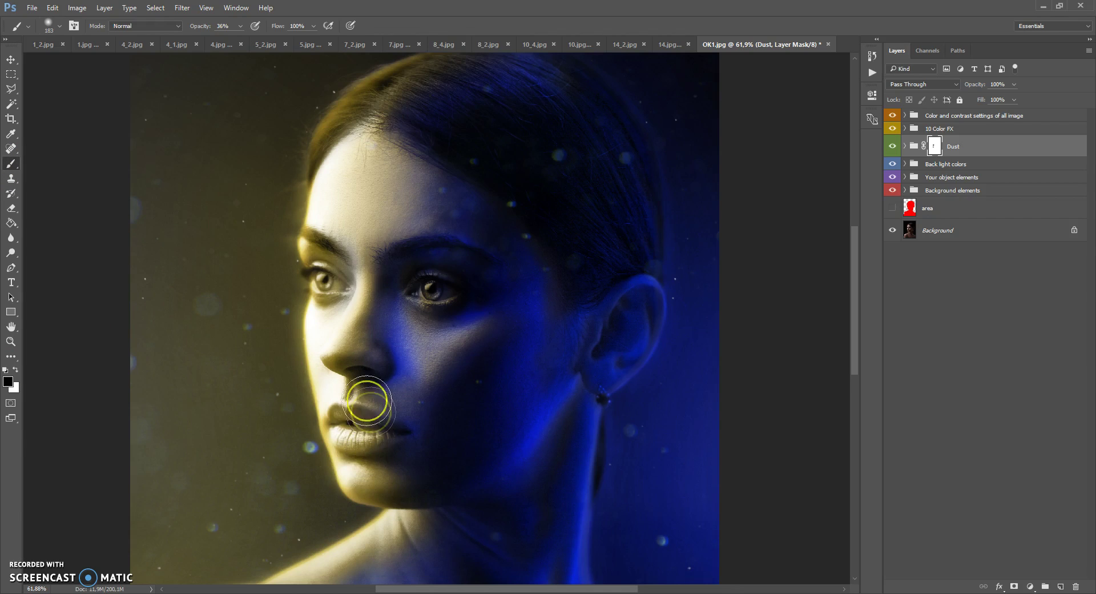
{"action": "scroll", "coordinate": [396, 308], "scroll_direction": "down", "scroll_amount": 5}
{"action": "scroll", "coordinate": [399, 303], "scroll_direction": "up", "scroll_amount": 1}
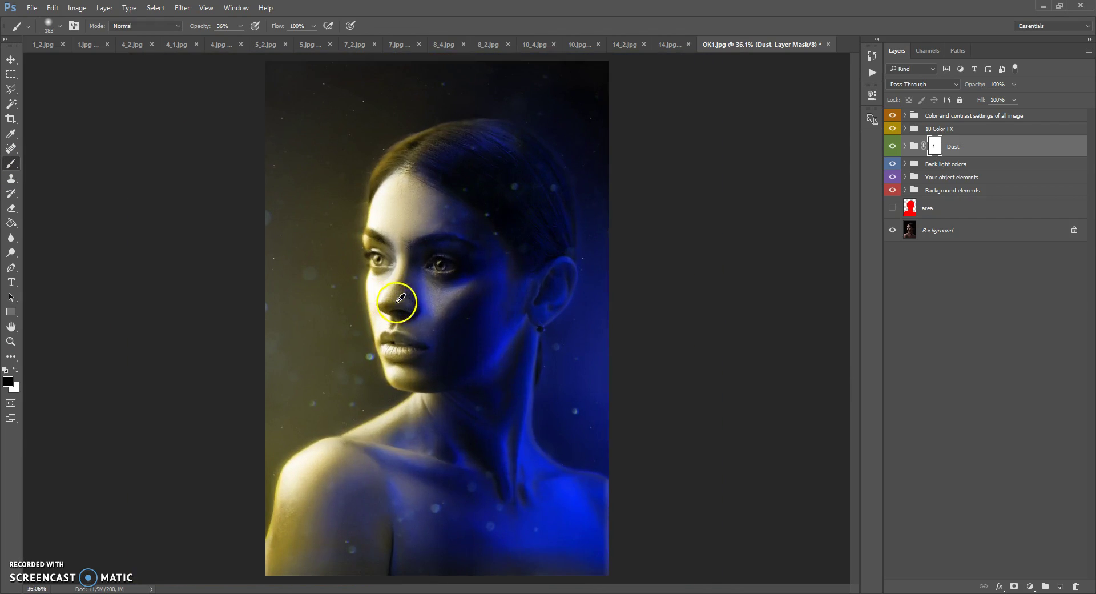
Step: Preview the Color 1 to Color 10 effects of the 10 Color FX group one at a time, and collapse the group
{"action": "left_click", "coordinate": [905, 130]}
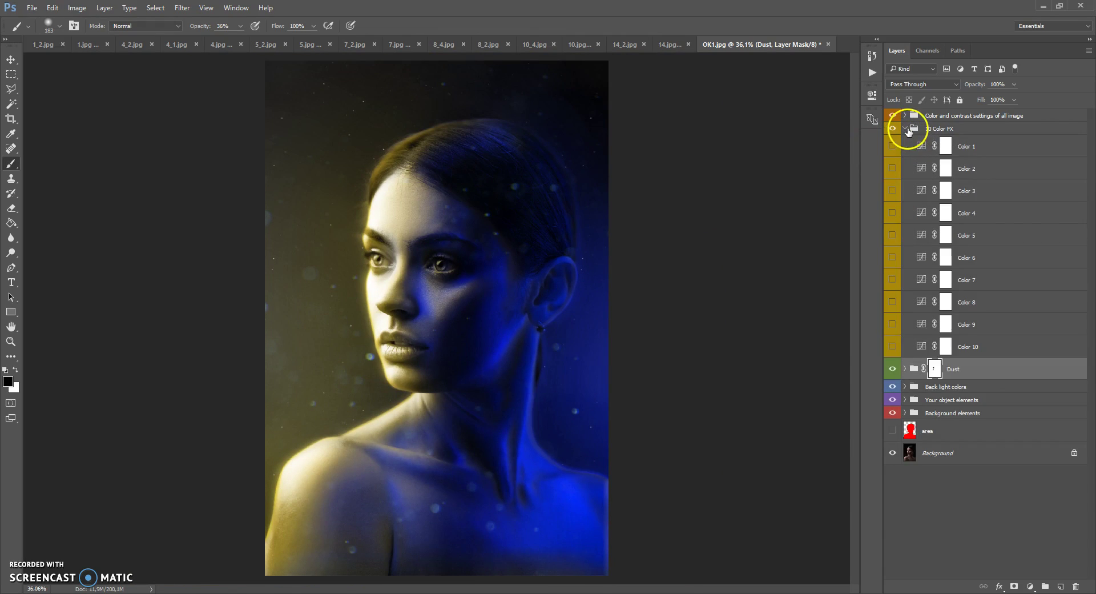
{"action": "left_click", "coordinate": [910, 129]}
{"action": "left_click", "coordinate": [893, 148]}
{"action": "left_click", "coordinate": [893, 147]}
{"action": "left_click", "coordinate": [892, 169]}
{"action": "left_click", "coordinate": [892, 169]}
{"action": "left_click", "coordinate": [892, 191]}
{"action": "left_click", "coordinate": [892, 191]}
{"action": "left_click", "coordinate": [892, 213]}
{"action": "left_click", "coordinate": [892, 213]}
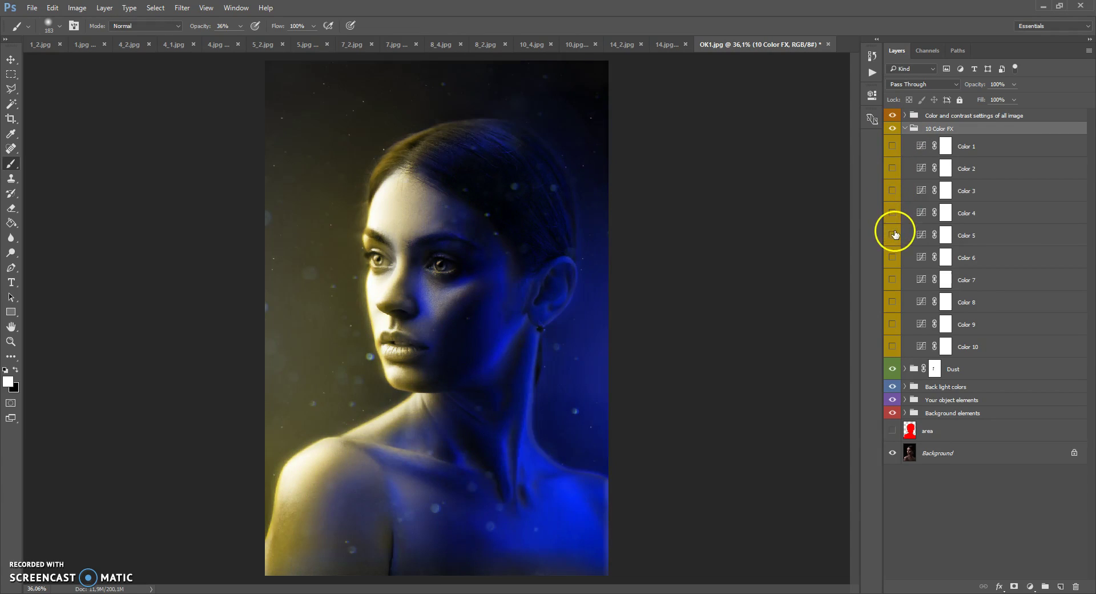
{"action": "left_click", "coordinate": [892, 258]}
{"action": "left_click", "coordinate": [893, 258]}
{"action": "left_click", "coordinate": [893, 280]}
{"action": "left_click", "coordinate": [892, 279]}
{"action": "left_click", "coordinate": [893, 303]}
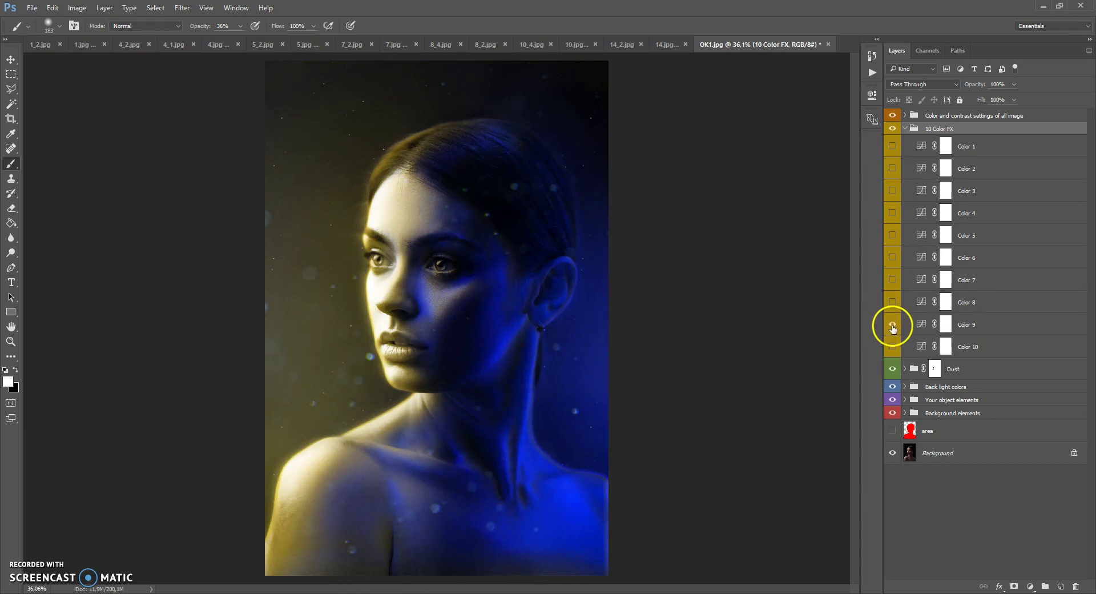
{"action": "left_click", "coordinate": [892, 302]}
{"action": "left_click", "coordinate": [893, 324]}
{"action": "left_click", "coordinate": [893, 324]}
{"action": "left_click", "coordinate": [892, 346]}
{"action": "left_click", "coordinate": [905, 128]}
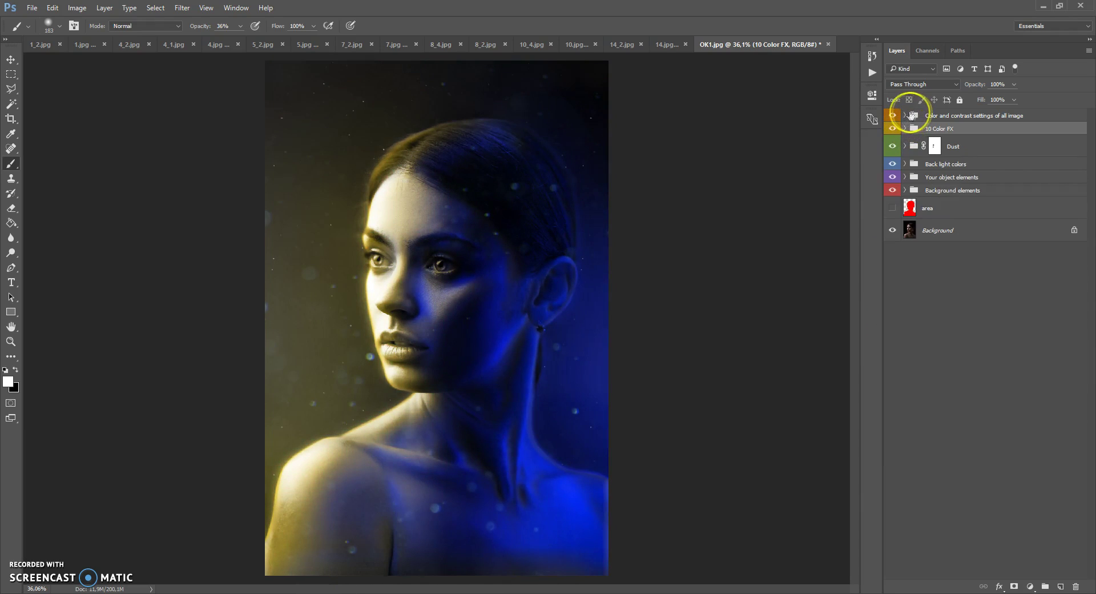
Step: Expand the Color and contrast settings of all image group and adjust the brightness of its Change Brightness/Contrast layer
{"action": "left_click", "coordinate": [911, 117]}
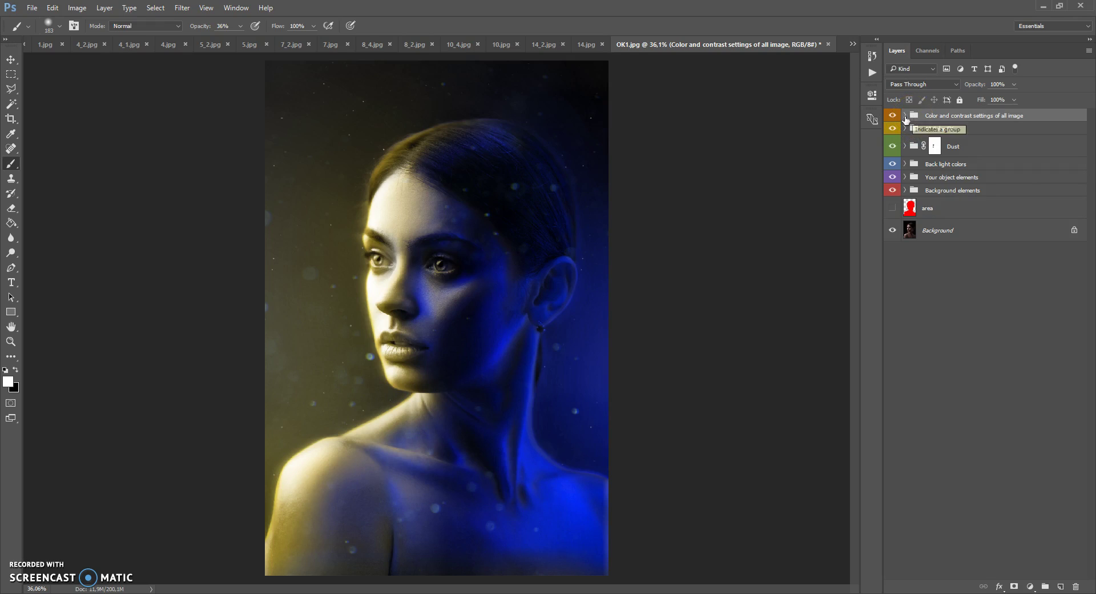
{"action": "left_click", "coordinate": [905, 117]}
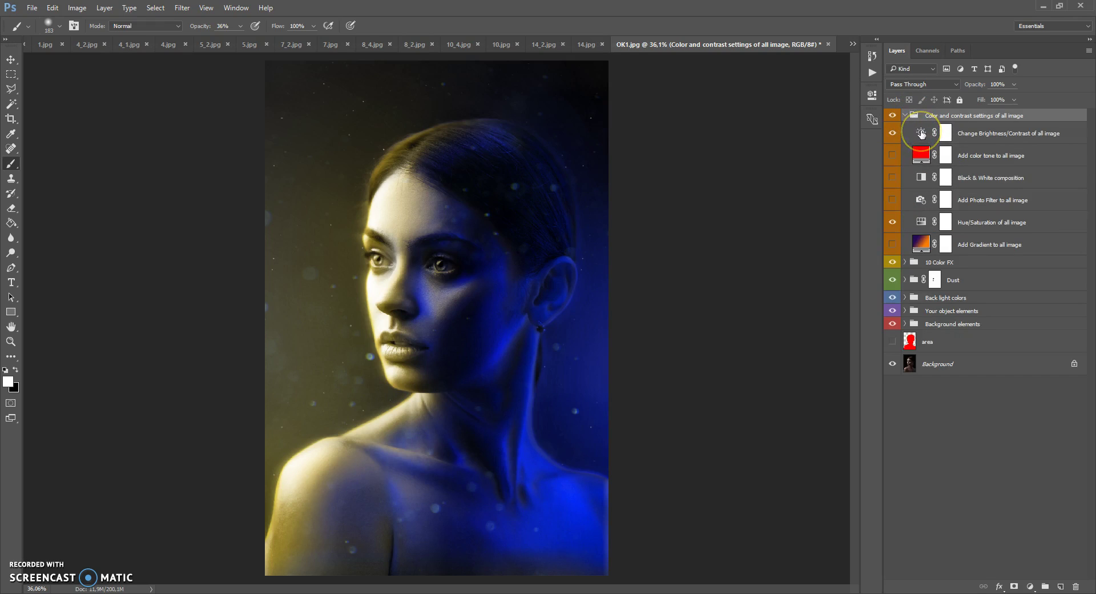
{"action": "double_click", "coordinate": [921, 133]}
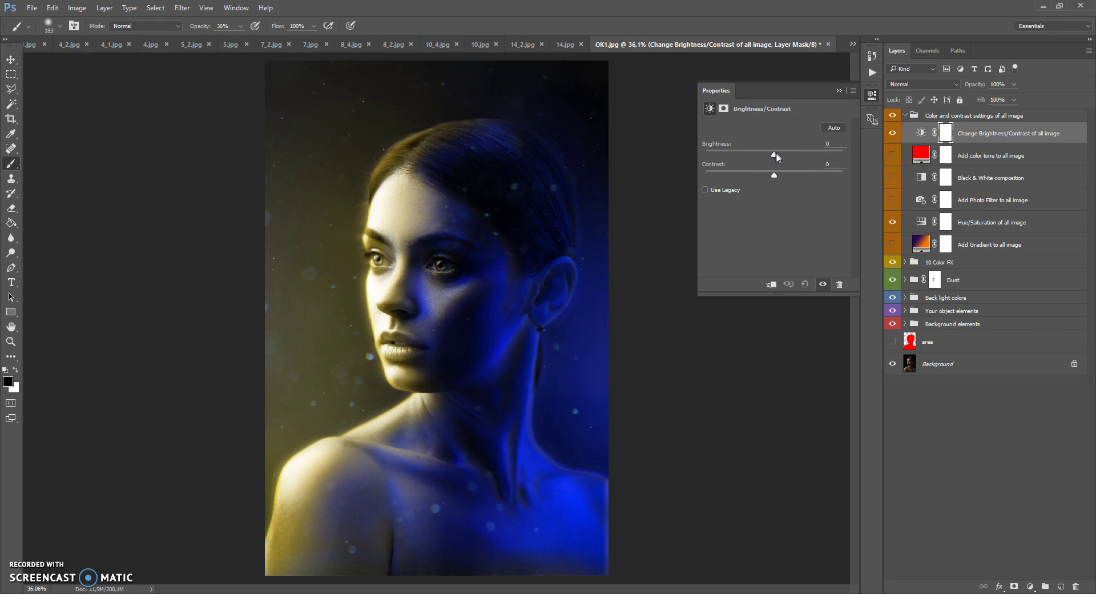
{"action": "mouse_move", "coordinate": [775, 157]}
{"action": "left_mouse_down"}
{"action": "mouse_move", "coordinate": [795, 160]}
{"action": "mouse_move", "coordinate": [765, 154]}
{"action": "mouse_move", "coordinate": [776, 154]}
{"action": "left_mouse_up"}
Step: Try the Add color tone to all image and Black & White composition layers on the portrait, hiding each one again
{"action": "left_click", "coordinate": [891, 156]}
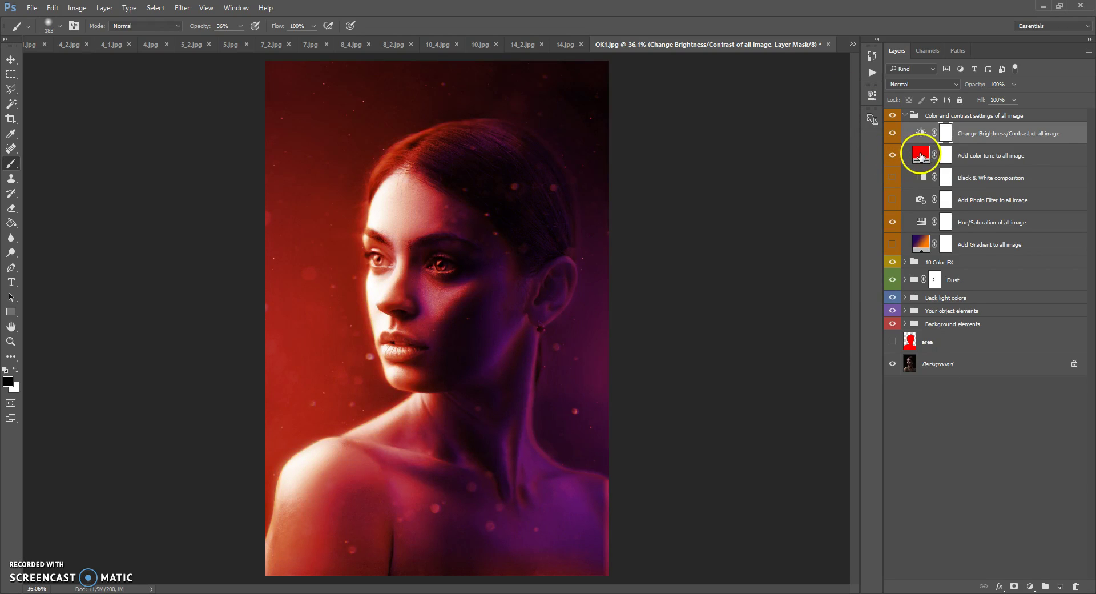
{"action": "double_click", "coordinate": [919, 154]}
{"action": "mouse_move", "coordinate": [871, 331]}
{"action": "left_mouse_down"}
{"action": "mouse_move", "coordinate": [873, 449]}
{"action": "mouse_move", "coordinate": [874, 329]}
{"action": "left_mouse_up"}
{"action": "left_click", "coordinate": [955, 317]}
{"action": "left_click", "coordinate": [892, 155]}
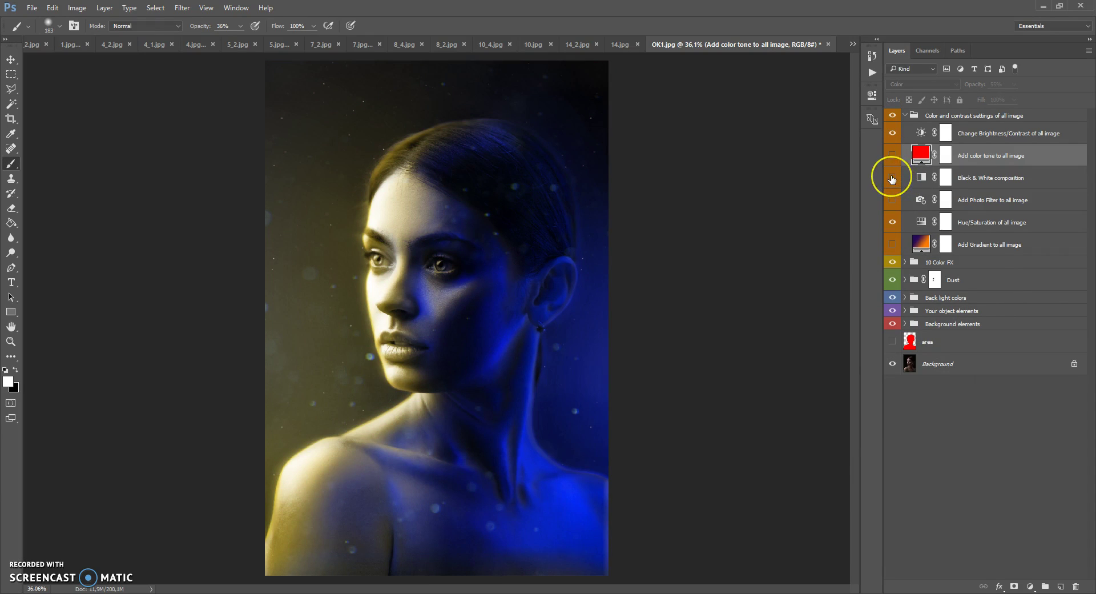
{"action": "left_click", "coordinate": [892, 178]}
{"action": "left_click", "coordinate": [892, 178]}
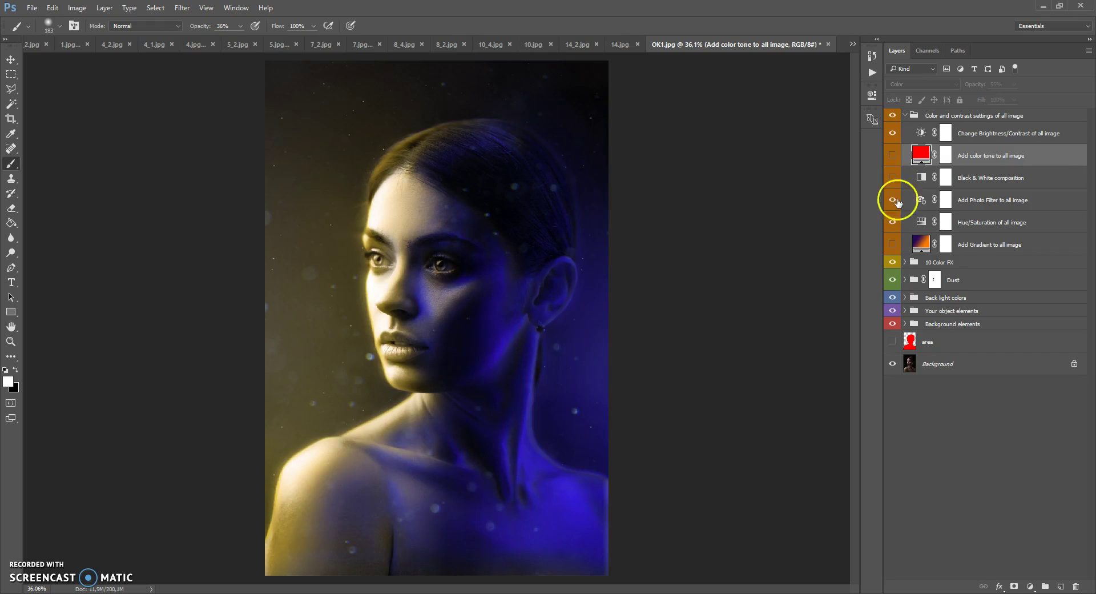
Step: Try presets such as Cooling Filter (LBB) and Orange at 67% density on the Add Photo Filter layer, and hide the layer
{"action": "double_click", "coordinate": [920, 200]}
{"action": "left_click", "coordinate": [769, 135]}
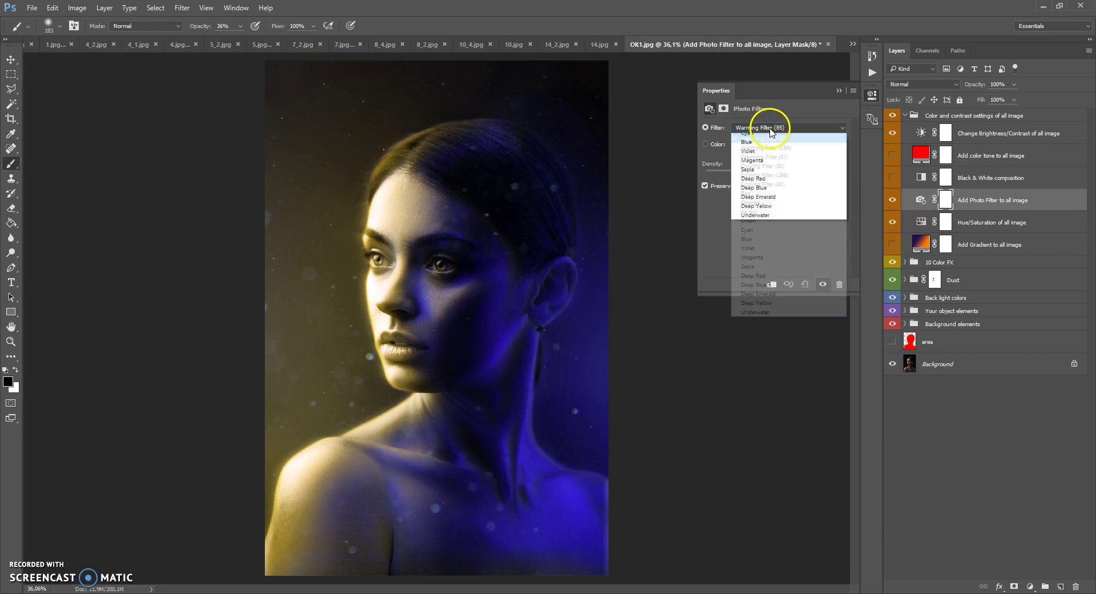
{"action": "left_click", "coordinate": [767, 130]}
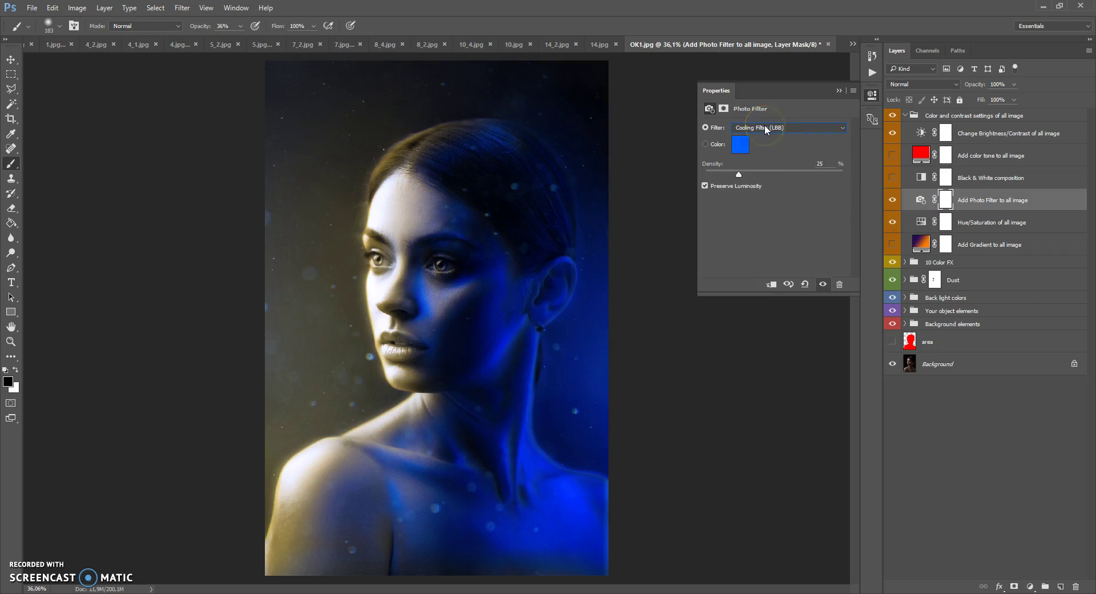
{"action": "left_click_drag", "start_coordinate": [835, 177], "coordinate": [787, 164]}
{"action": "scroll", "coordinate": [773, 126], "scroll_direction": "down", "scroll_amount": 7}
{"action": "scroll", "coordinate": [773, 125], "scroll_direction": "up", "scroll_amount": 4}
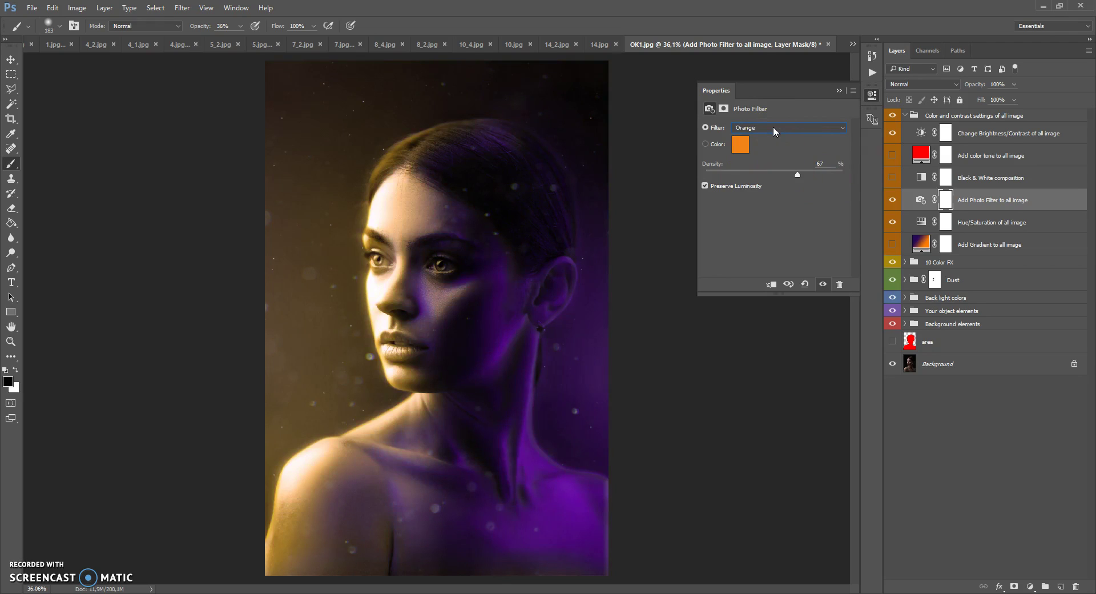
{"action": "scroll", "coordinate": [773, 125], "scroll_direction": "down", "scroll_amount": 12}
{"action": "left_click", "coordinate": [838, 90]}
{"action": "left_click", "coordinate": [892, 200]}
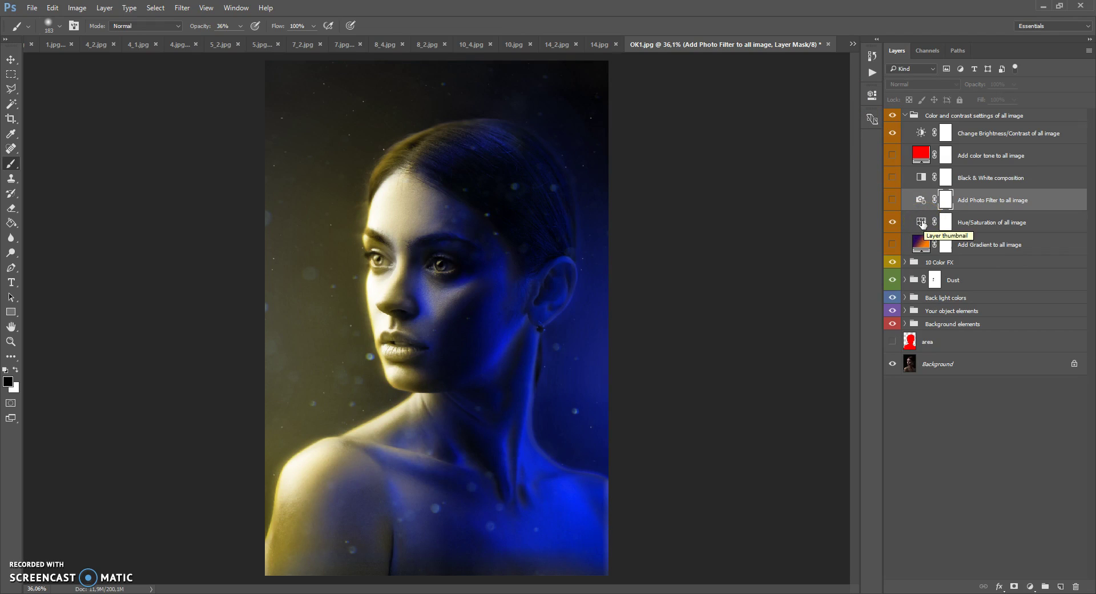
Step: Try a Hue of -4 on the Hue/Saturation of all image layer and hide the layer
{"action": "left_click", "coordinate": [923, 225]}
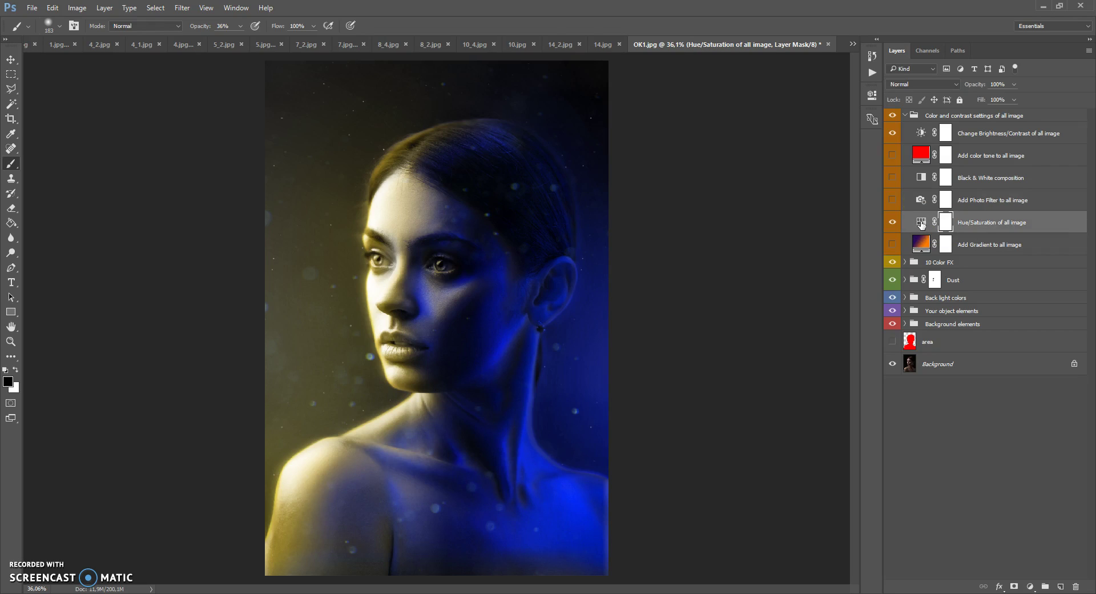
{"action": "double_click", "coordinate": [921, 223]}
{"action": "mouse_move", "coordinate": [774, 170]}
{"action": "left_mouse_down"}
{"action": "mouse_move", "coordinate": [834, 166]}
{"action": "mouse_move", "coordinate": [711, 179]}
{"action": "mouse_move", "coordinate": [791, 176]}
{"action": "mouse_move", "coordinate": [771, 171]}
{"action": "left_mouse_up"}
{"action": "left_click", "coordinate": [827, 156]}
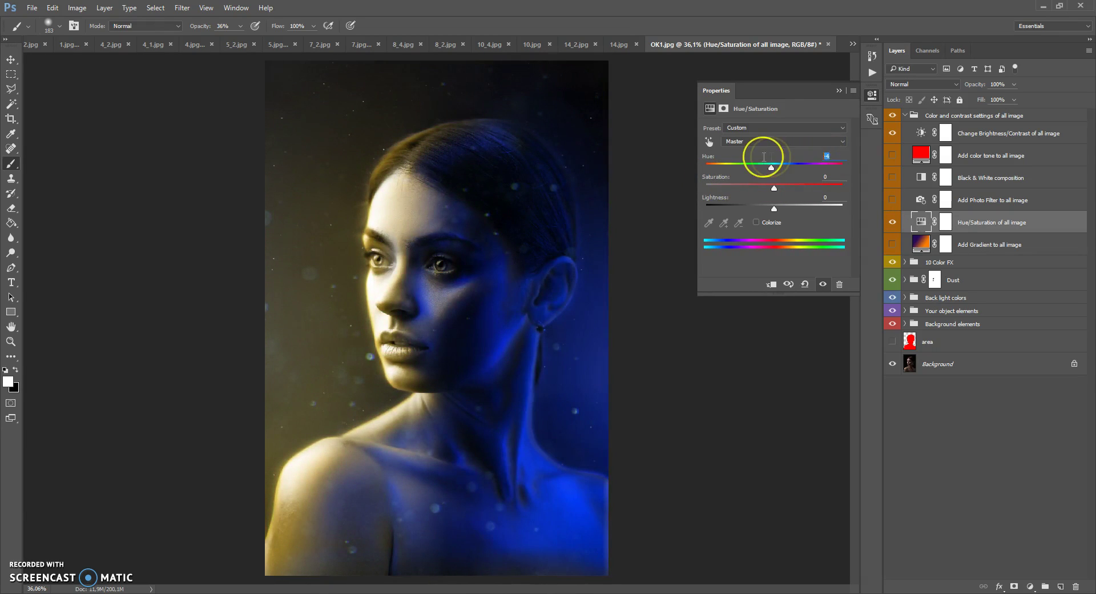
{"action": "left_click", "coordinate": [839, 91]}
{"action": "left_click", "coordinate": [893, 222]}
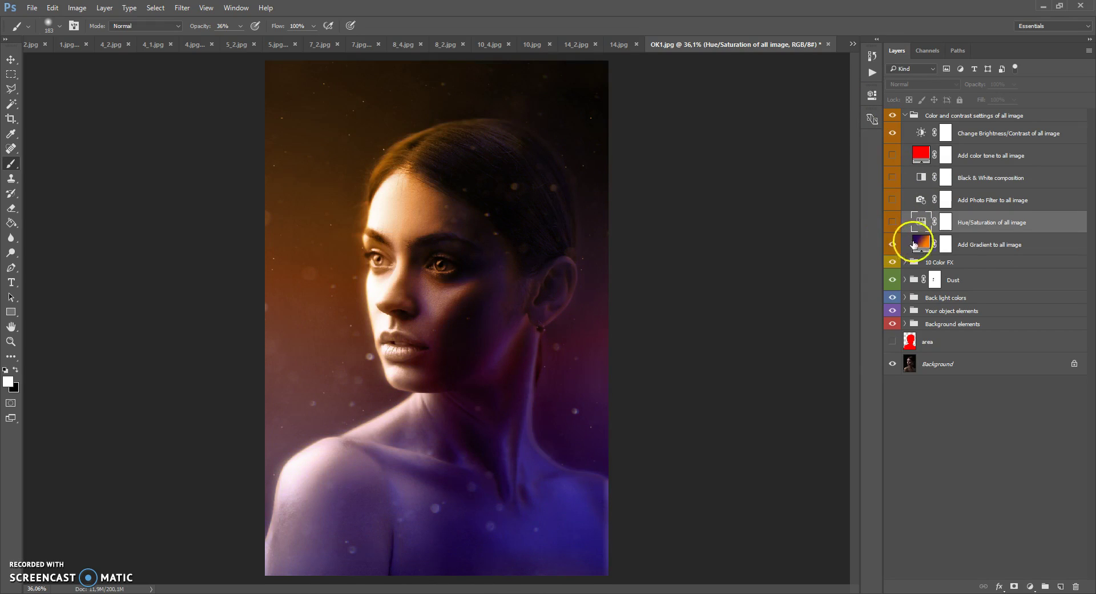
Step: Set the gradient scale to 155% on the Add Gradient to all image layer and collapse the layer group
{"action": "double_click", "coordinate": [916, 243]}
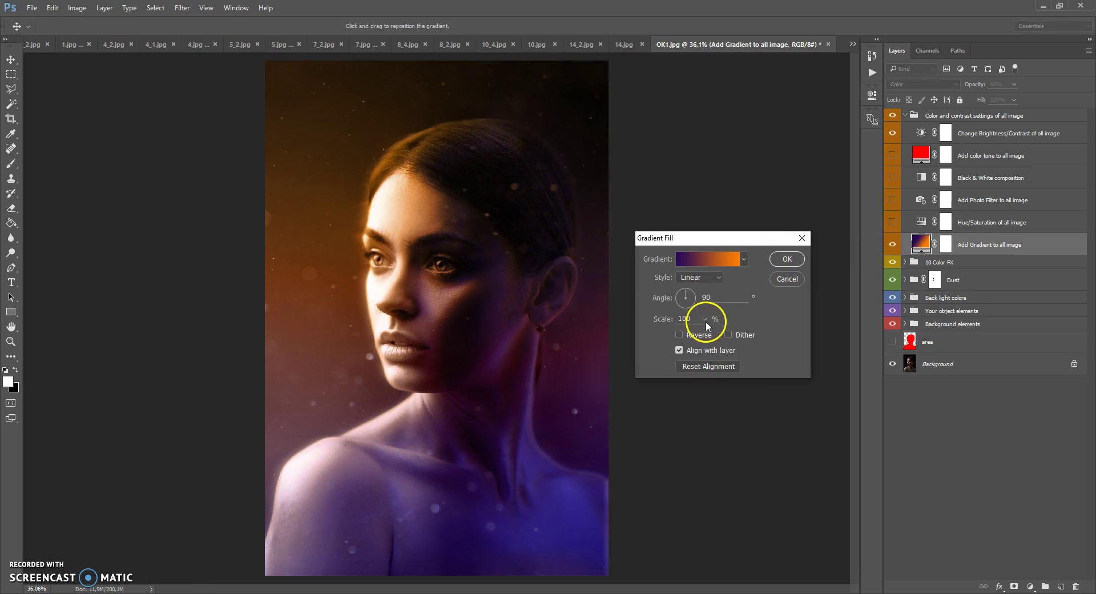
{"action": "left_click_drag", "start_coordinate": [743, 337], "coordinate": [704, 334]}
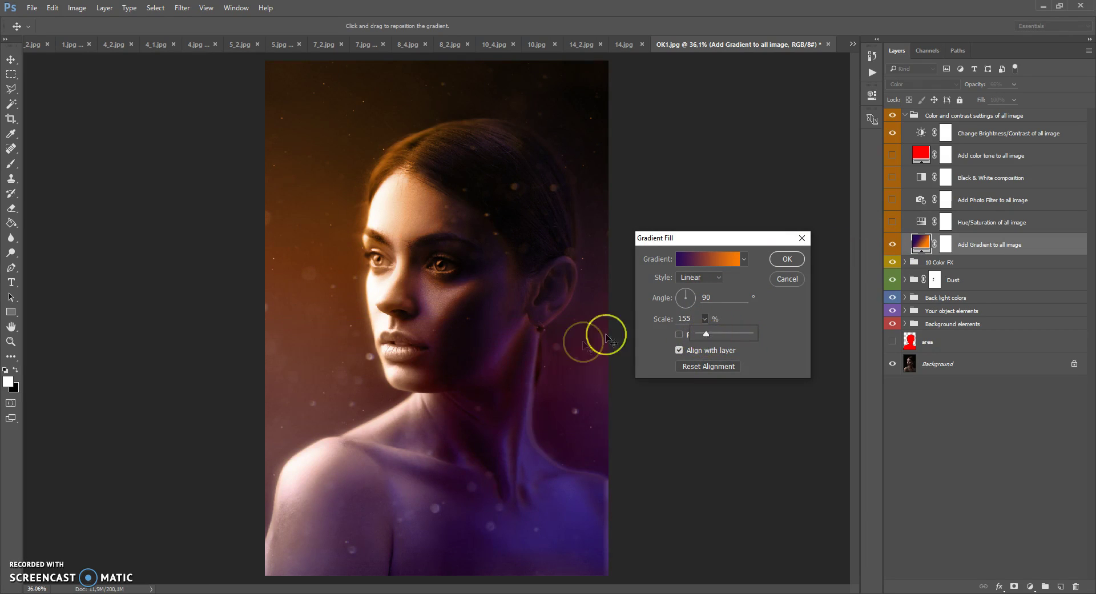
{"action": "left_click", "coordinate": [787, 260]}
{"action": "left_click", "coordinate": [907, 116]}
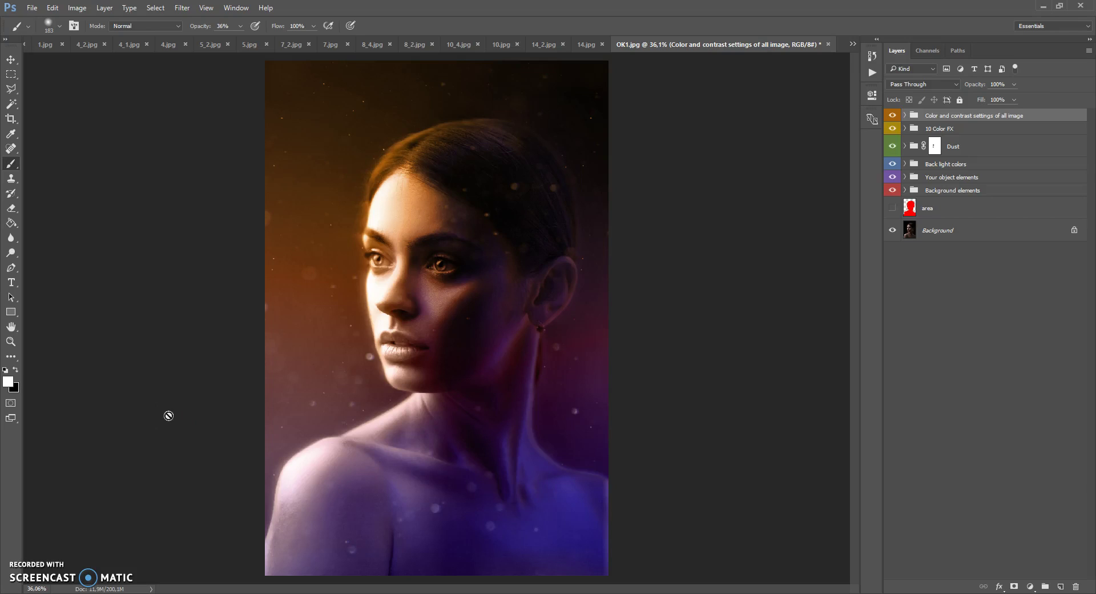
Step: Hide the Add Gradient to all image layer inside the Color and contrast settings of all image group
{"action": "left_click", "coordinate": [905, 115]}
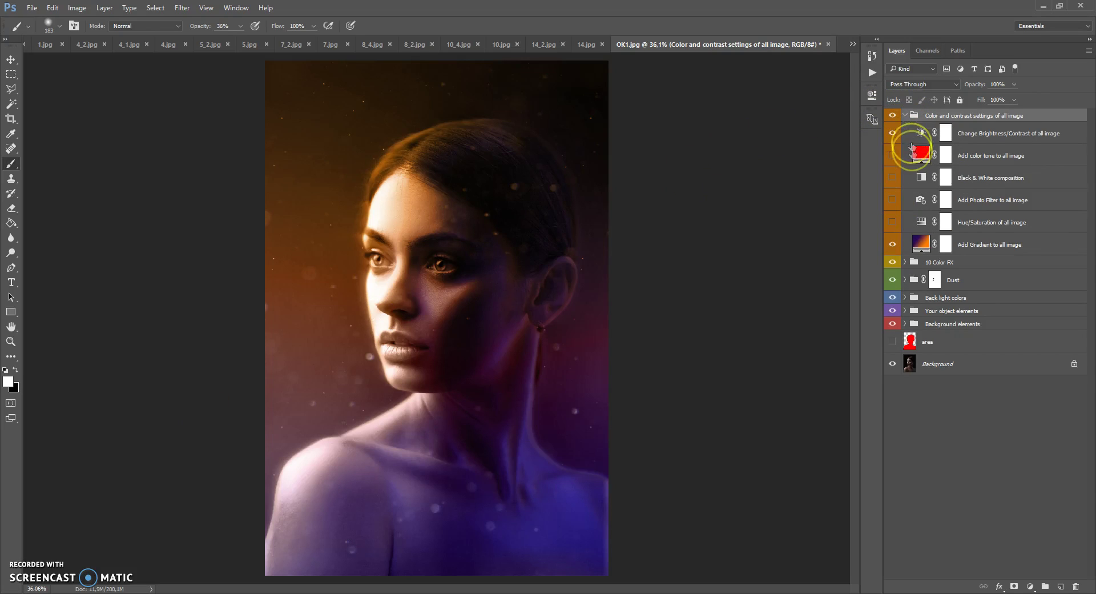
{"action": "left_click", "coordinate": [892, 245]}
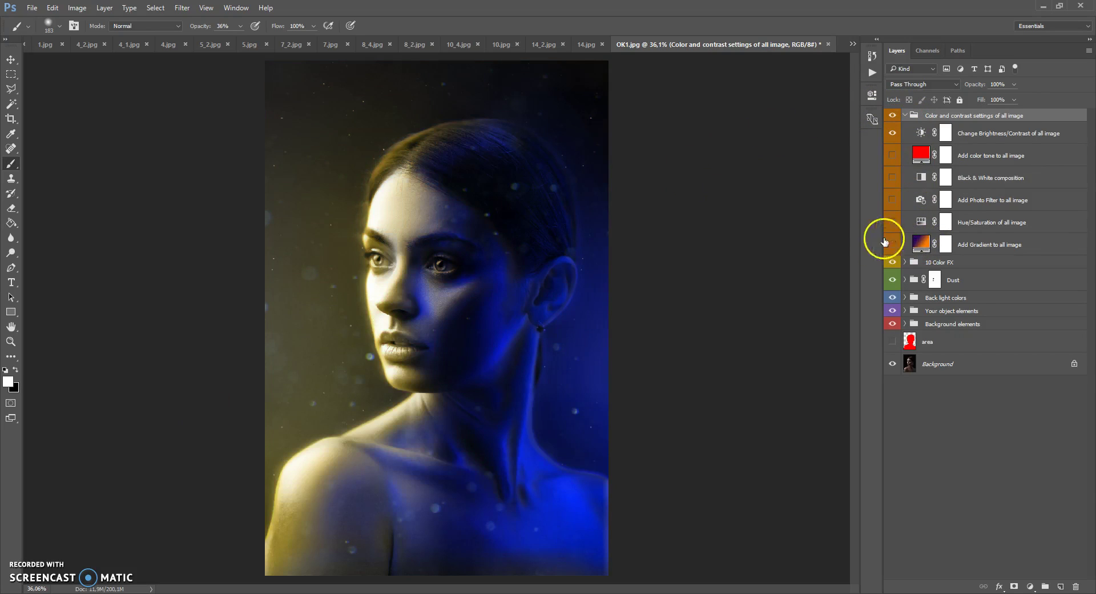
{"action": "left_click", "coordinate": [906, 116]}
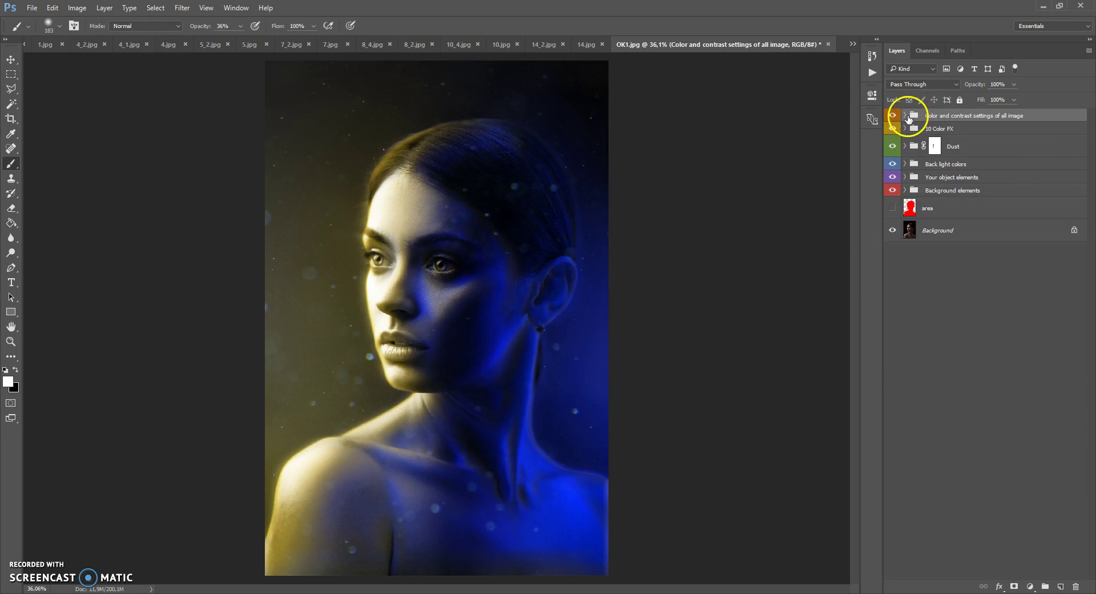
Step: Open the OK2.psd file from the For video folder
{"action": "left_click", "coordinate": [32, 8]}
{"action": "left_click", "coordinate": [43, 29]}
{"action": "left_click", "coordinate": [200, 91]}
{"action": "double_click", "coordinate": [200, 97]}
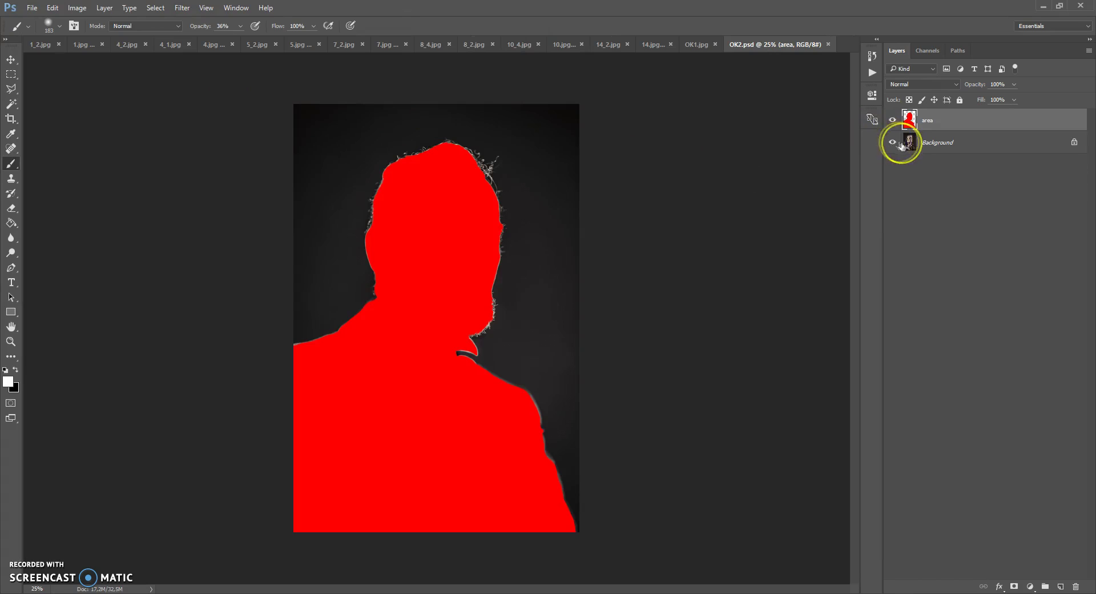
Step: Hide the area layer to view the portrait underneath, show it again and leave it selected
{"action": "left_click", "coordinate": [893, 120]}
{"action": "left_click", "coordinate": [902, 143]}
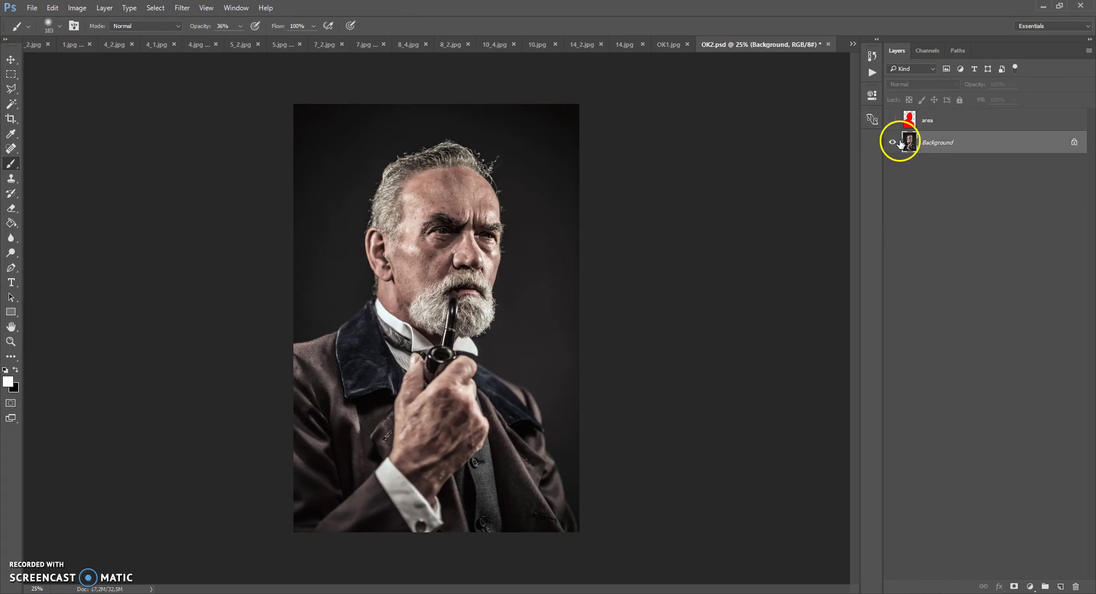
{"action": "left_click", "coordinate": [893, 120]}
{"action": "left_click", "coordinate": [910, 119]}
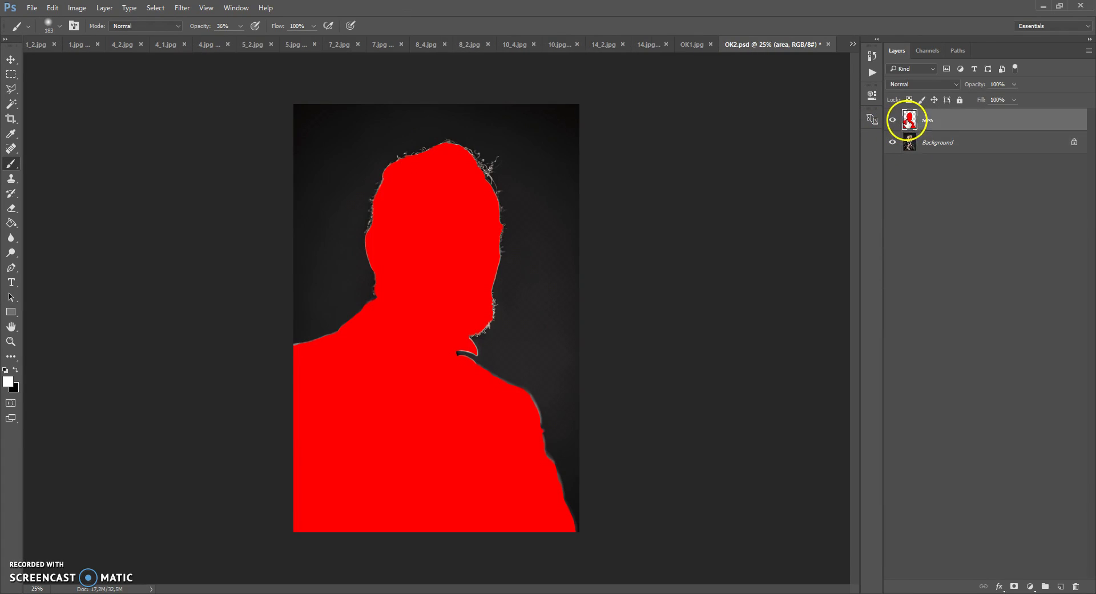
Step: Run the Double Light Photoshop Action on OK2.psd
{"action": "scroll", "coordinate": [546, 210], "scroll_direction": "up", "scroll_amount": 1}
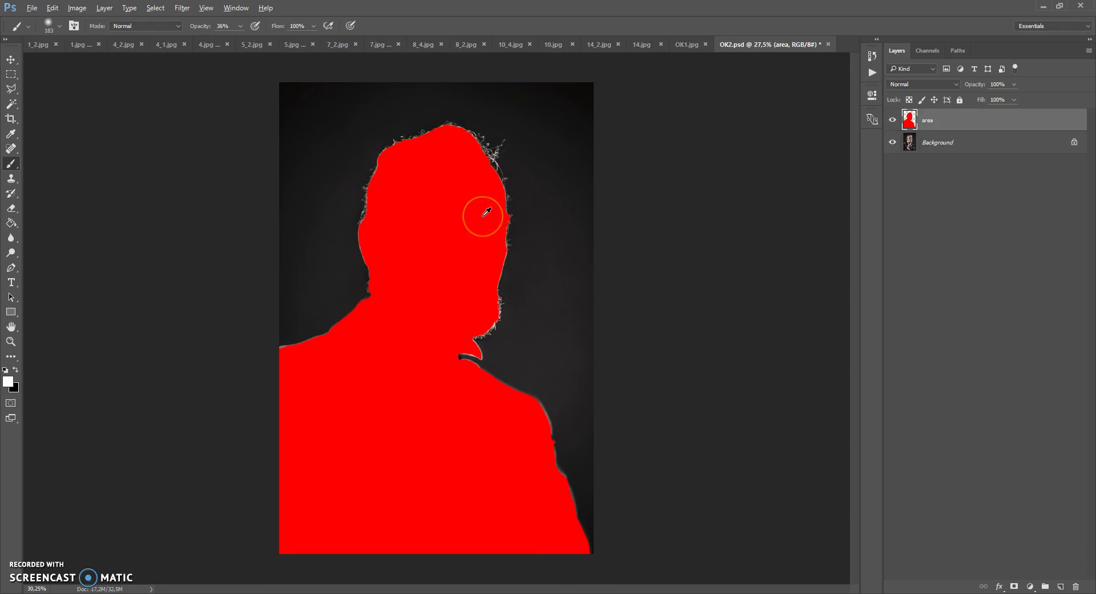
{"action": "left_click", "coordinate": [873, 72]}
{"action": "scroll", "coordinate": [783, 69], "scroll_direction": "up", "scroll_amount": 1}
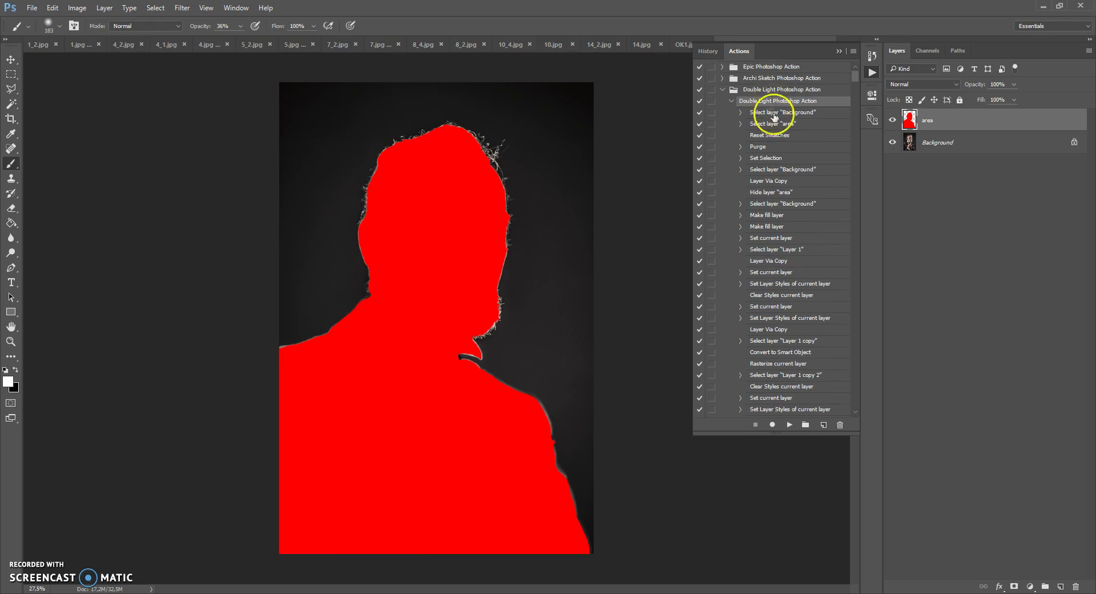
{"action": "left_click", "coordinate": [790, 424]}
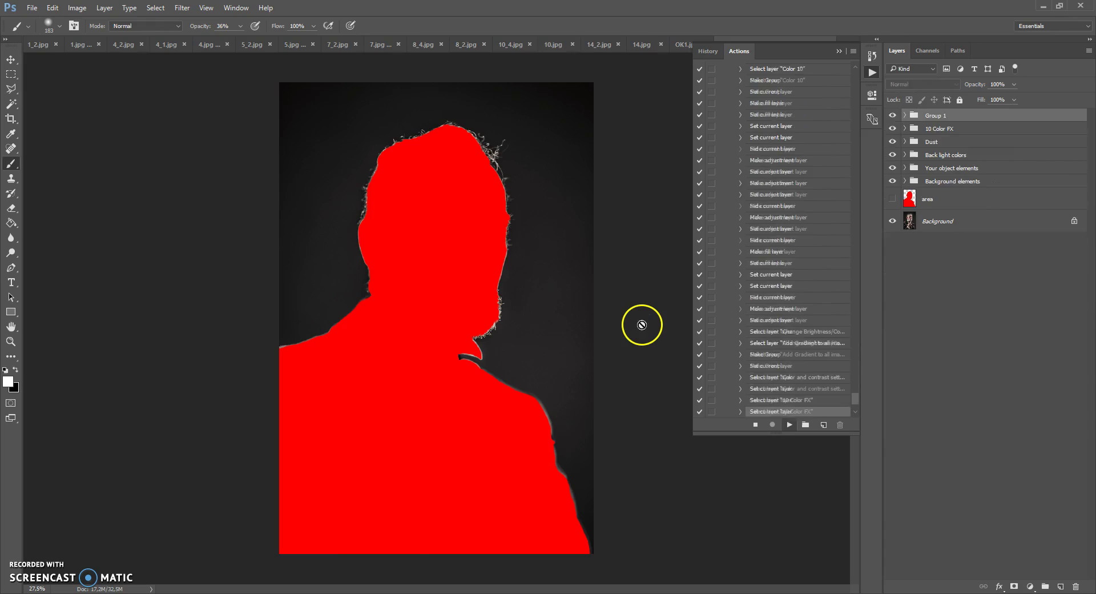
{"action": "scroll", "coordinate": [642, 325], "scroll_direction": "up", "scroll_amount": 1}
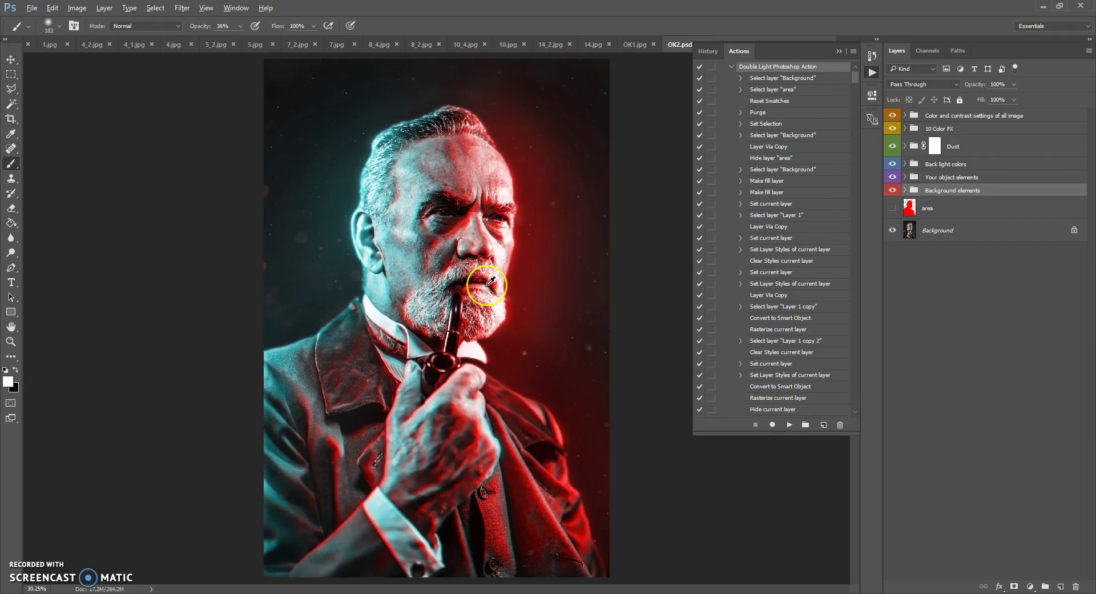
{"action": "left_click", "coordinate": [839, 51]}
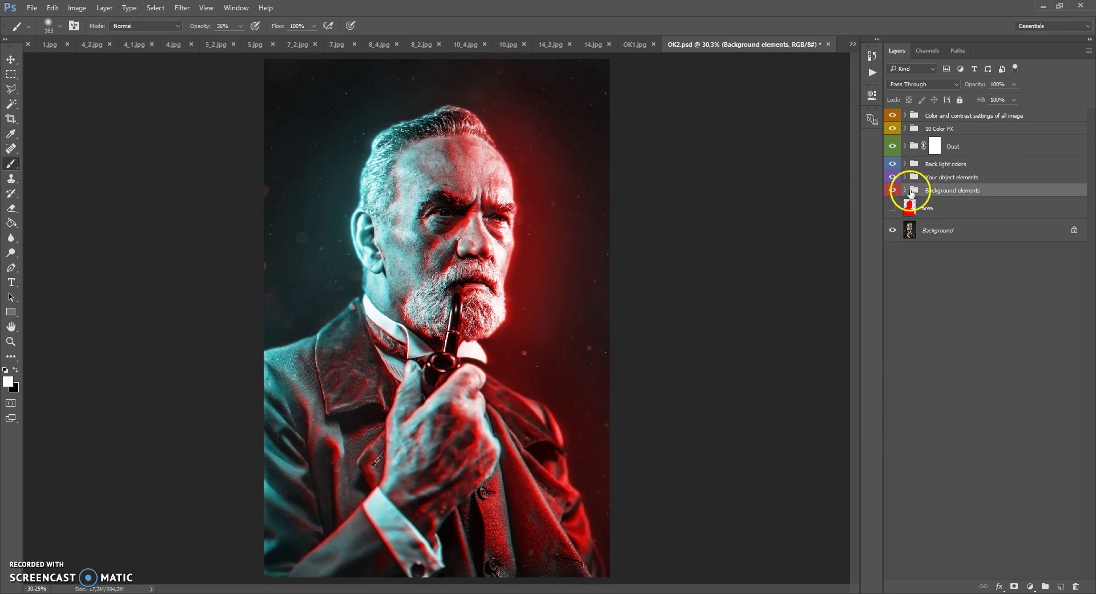
Step: Set the Hue to +23 on the Hue/Saturation of all image layer in the Color and contrast settings group
{"action": "left_click", "coordinate": [911, 116]}
{"action": "scroll", "coordinate": [482, 242], "scroll_direction": "down", "scroll_amount": 1}
{"action": "scroll", "coordinate": [482, 242], "scroll_direction": "up", "scroll_amount": 2}
{"action": "scroll", "coordinate": [482, 243], "scroll_direction": "down", "scroll_amount": 1}
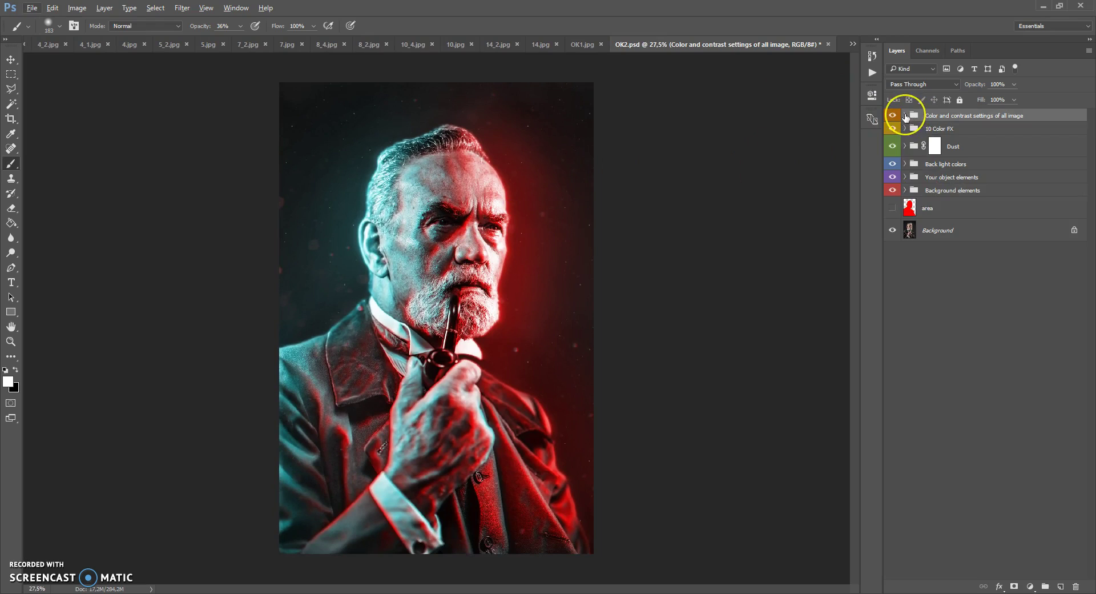
{"action": "left_click", "coordinate": [905, 115]}
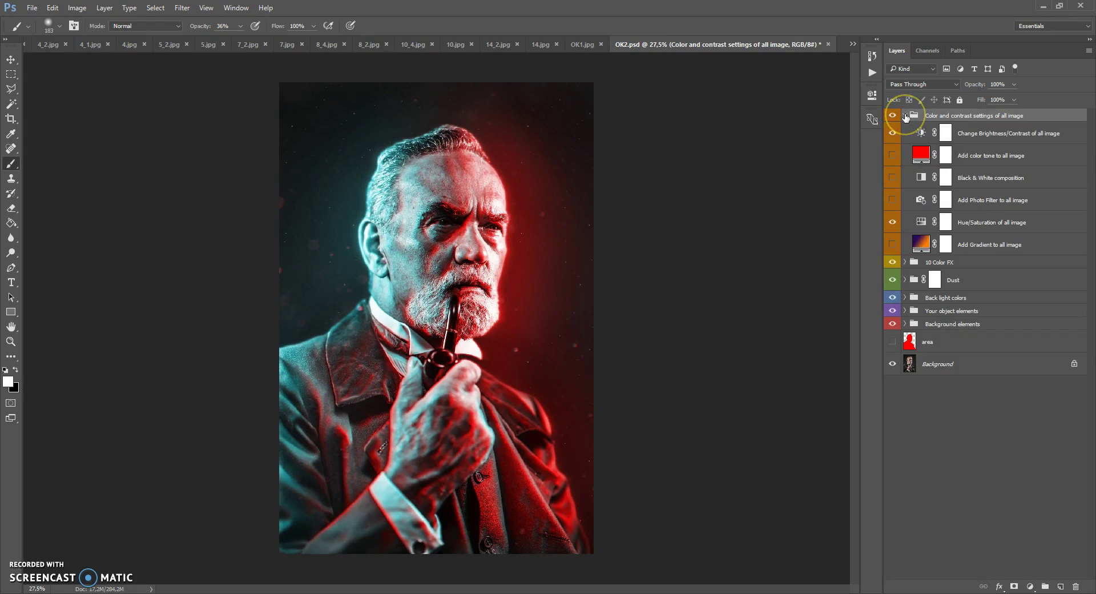
{"action": "left_click", "coordinate": [922, 222]}
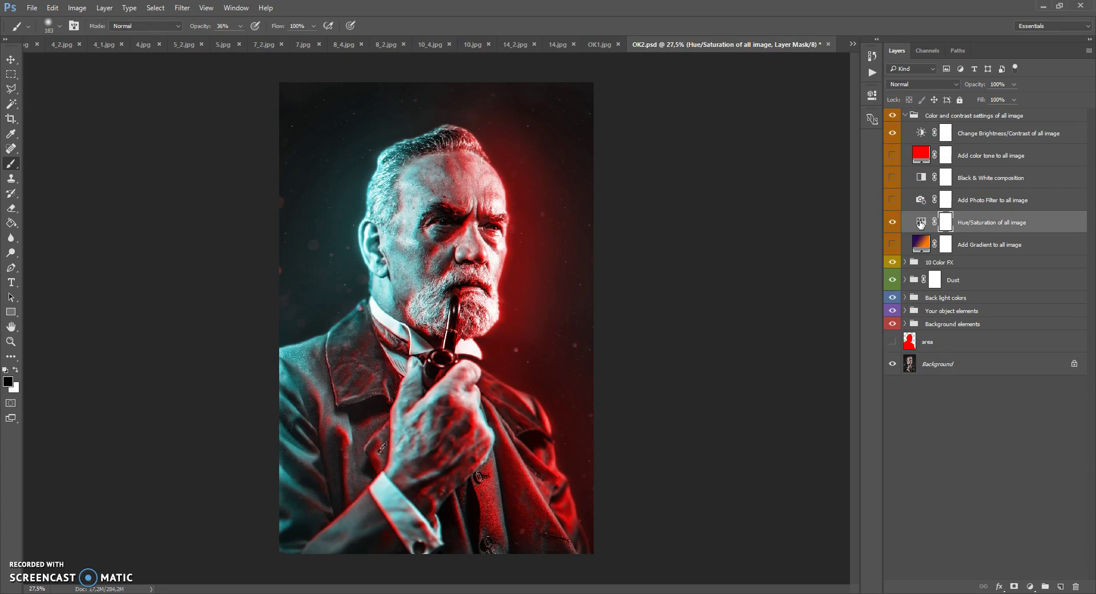
{"action": "double_click", "coordinate": [921, 223]}
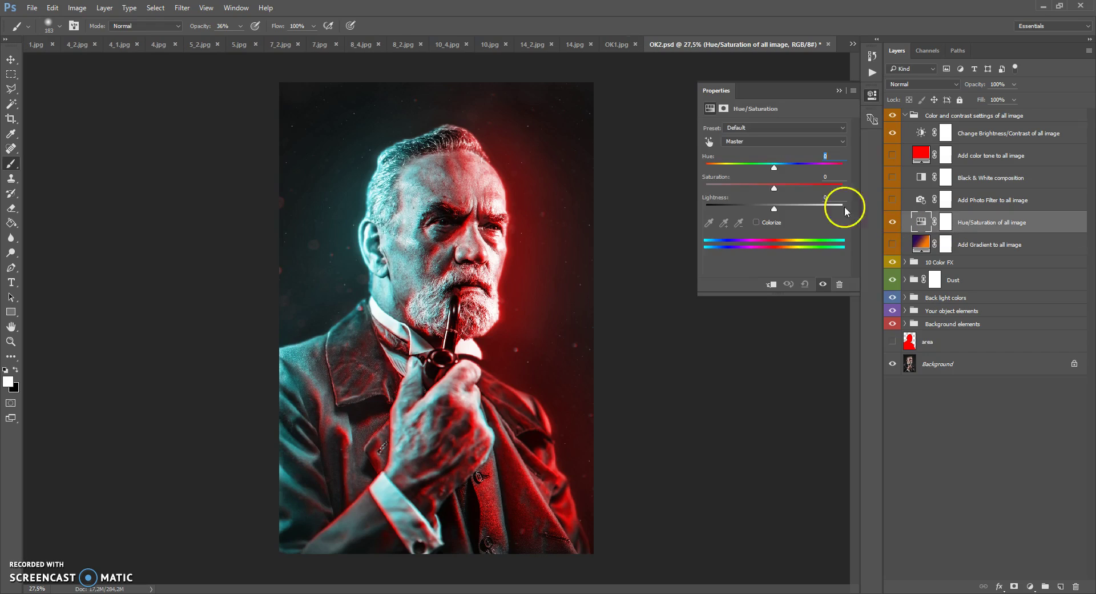
{"action": "mouse_move", "coordinate": [777, 170]}
{"action": "left_mouse_down"}
{"action": "mouse_move", "coordinate": [816, 167]}
{"action": "mouse_move", "coordinate": [790, 170]}
{"action": "left_mouse_up"}
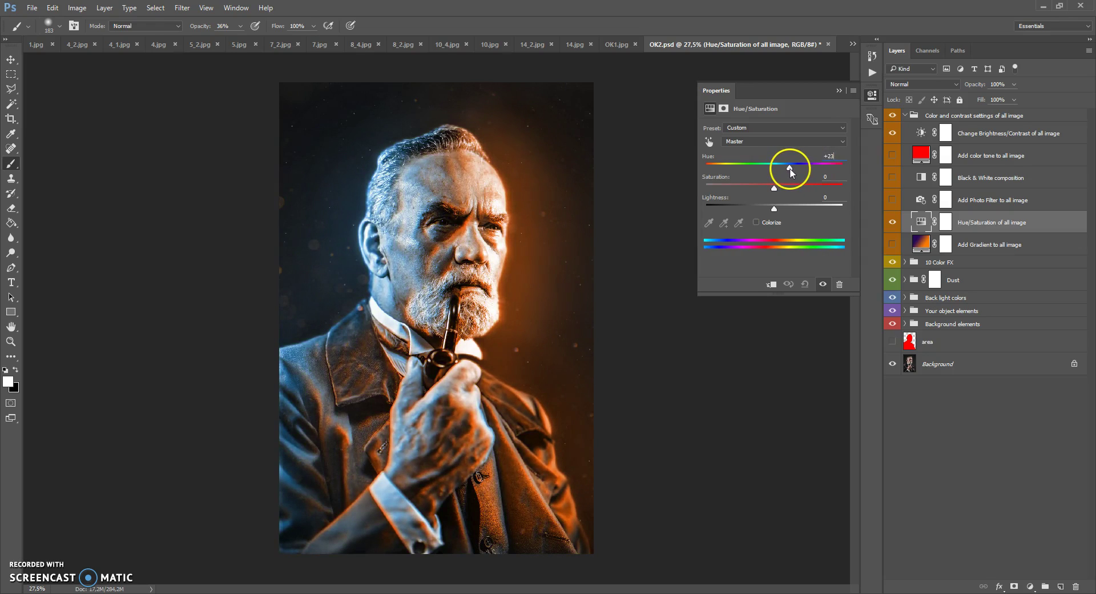
Step: Place the window-848909 image as an embedded object above the Background color layer in the Background elements group
{"action": "left_click", "coordinate": [907, 191]}
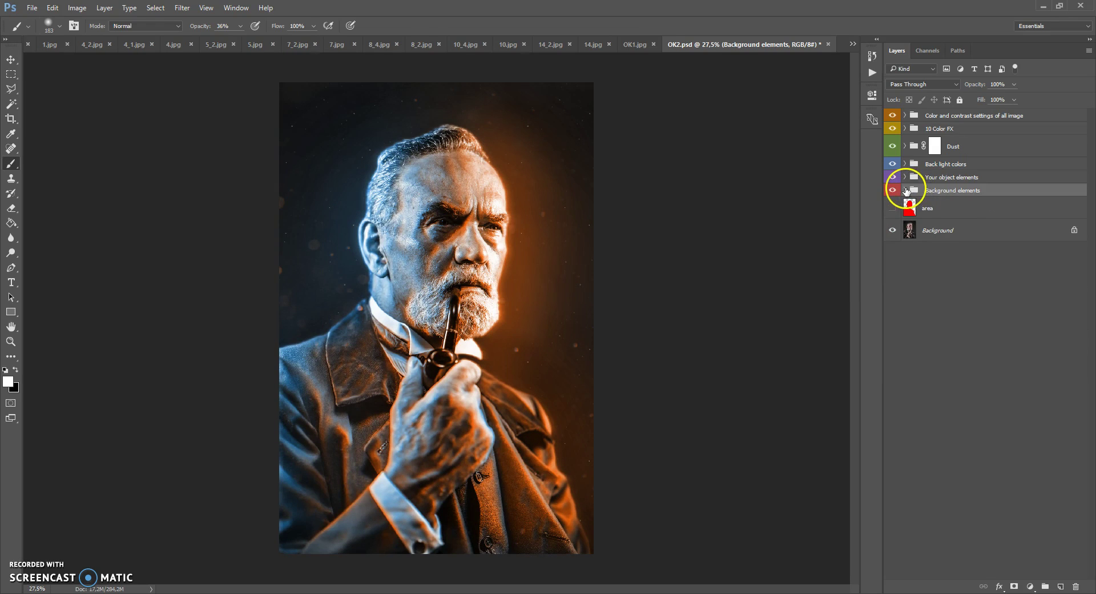
{"action": "left_click", "coordinate": [906, 190]}
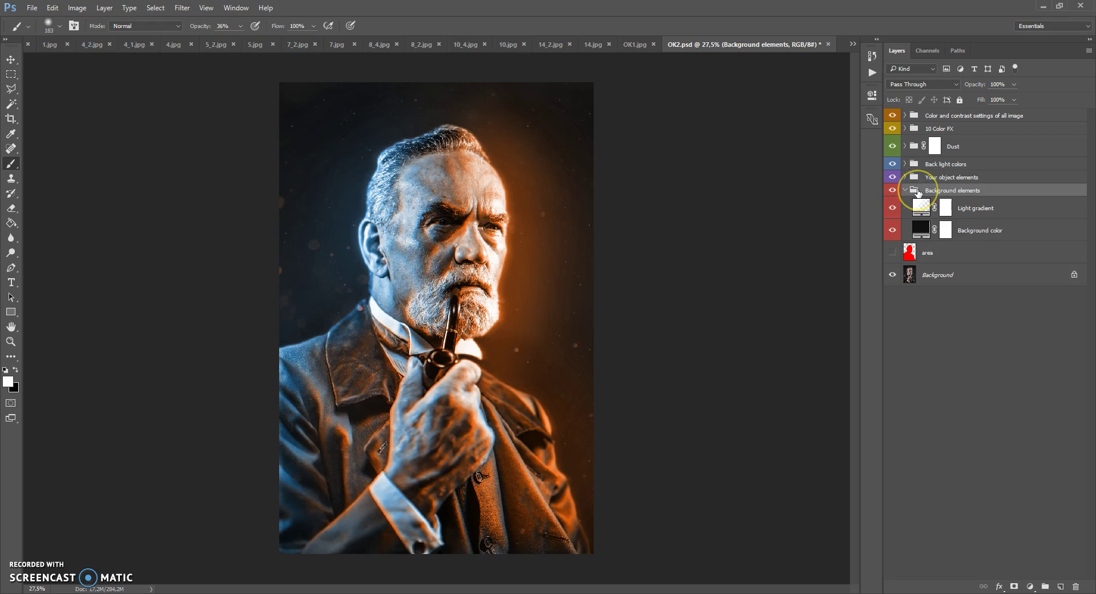
{"action": "left_click", "coordinate": [921, 231]}
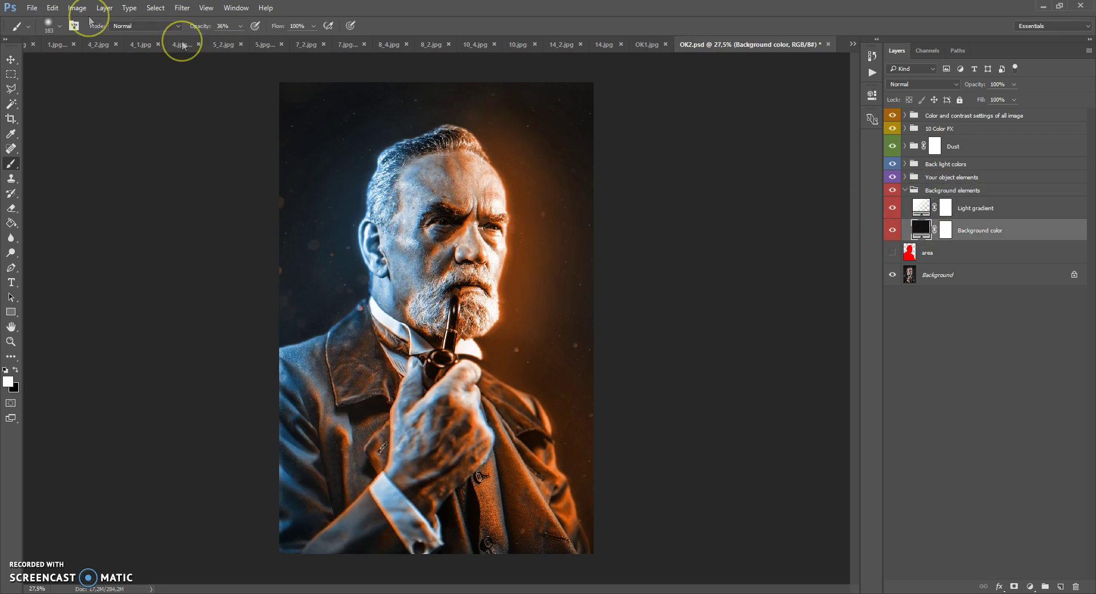
{"action": "left_click", "coordinate": [33, 8]}
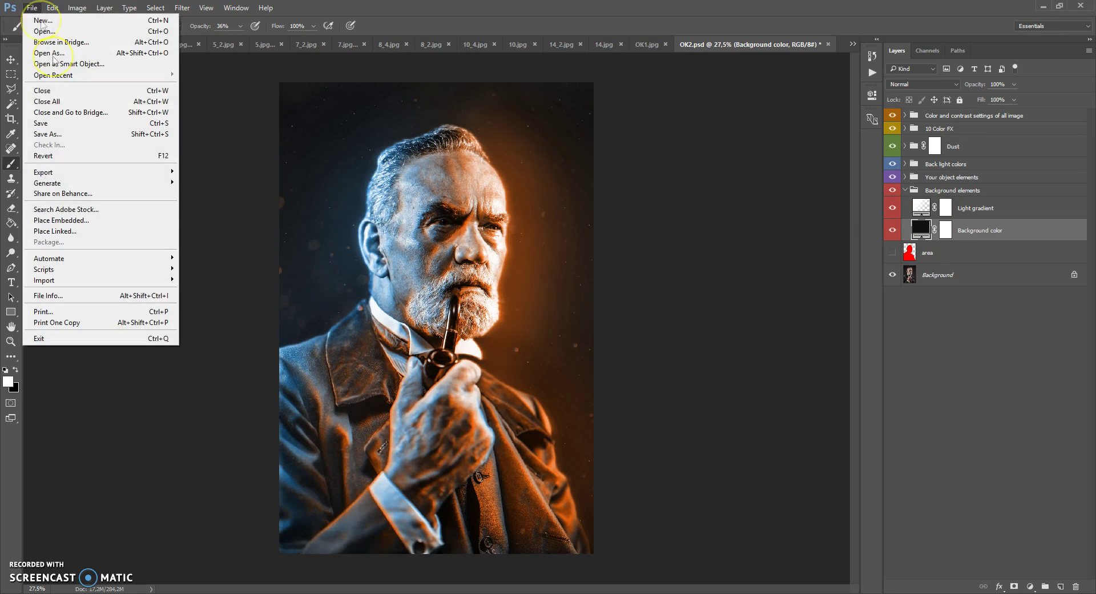
{"action": "left_click", "coordinate": [44, 221]}
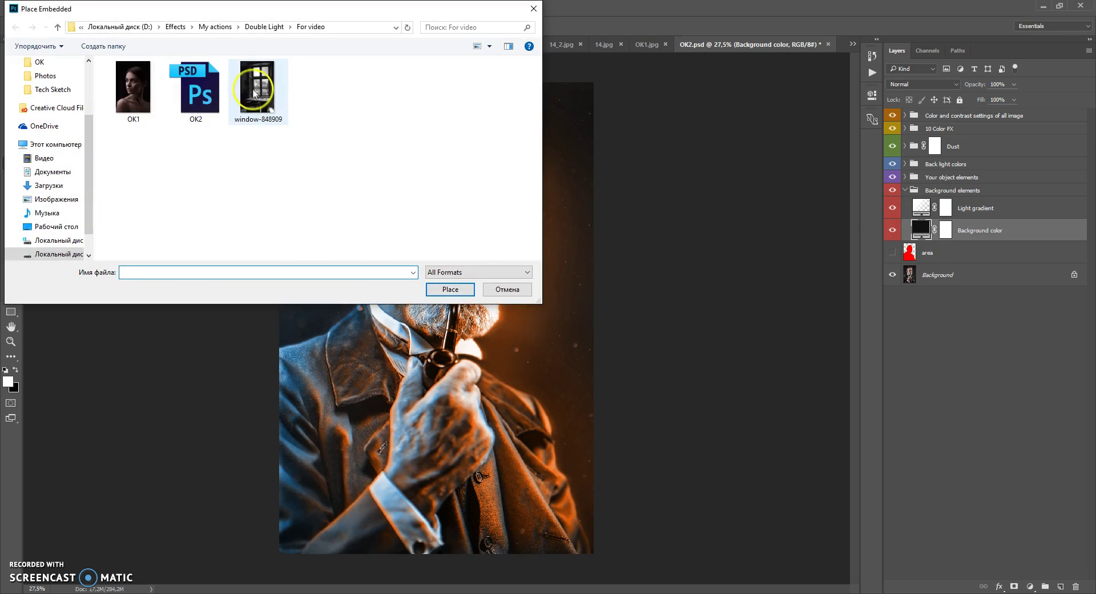
{"action": "double_click", "coordinate": [253, 90]}
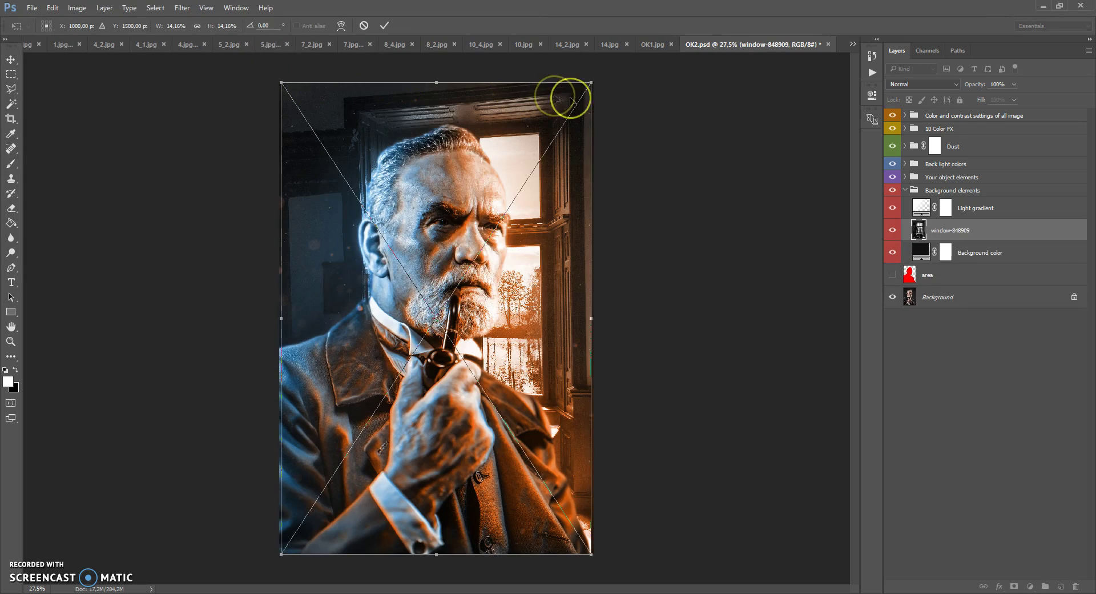
Step: Enlarge the placed window image to about 15% so it covers the whole canvas
{"action": "mouse_move", "coordinate": [594, 81]}
{"action": "left_mouse_down"}
{"action": "mouse_move", "coordinate": [612, 73]}
{"action": "mouse_move", "coordinate": [602, 68]}
{"action": "left_mouse_up"}
{"action": "left_click_drag", "start_coordinate": [529, 112], "coordinate": [531, 114]}
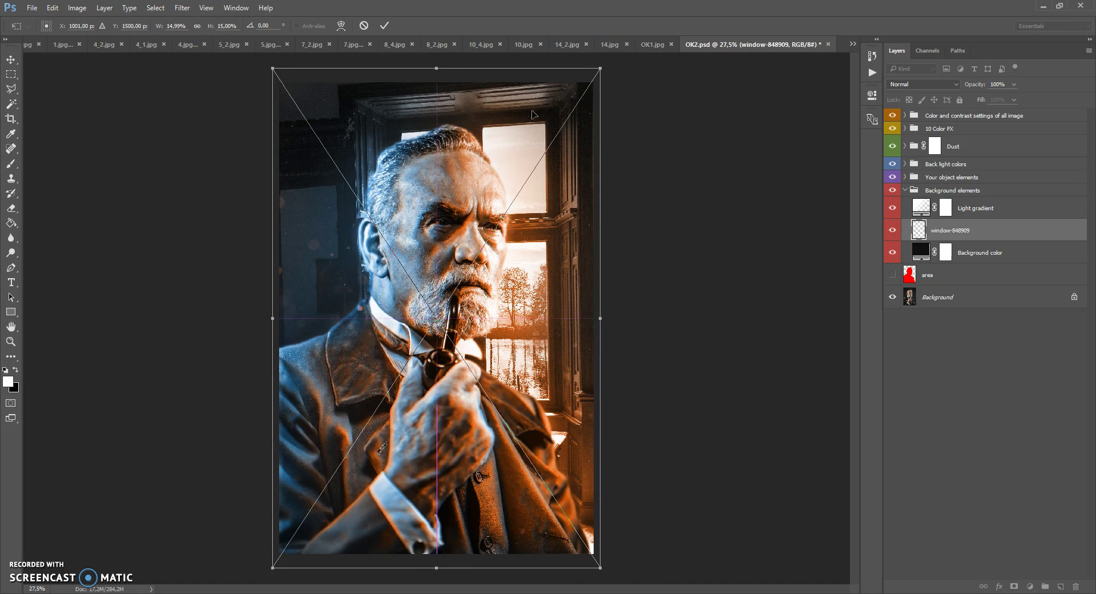
{"action": "key", "text": "Return"}
Step: Rasterize the window-848909 layer
{"action": "key", "text": "b"}
{"action": "left_click", "coordinate": [984, 230]}
{"action": "right_click", "coordinate": [984, 229]}
{"action": "left_click", "coordinate": [894, 300]}
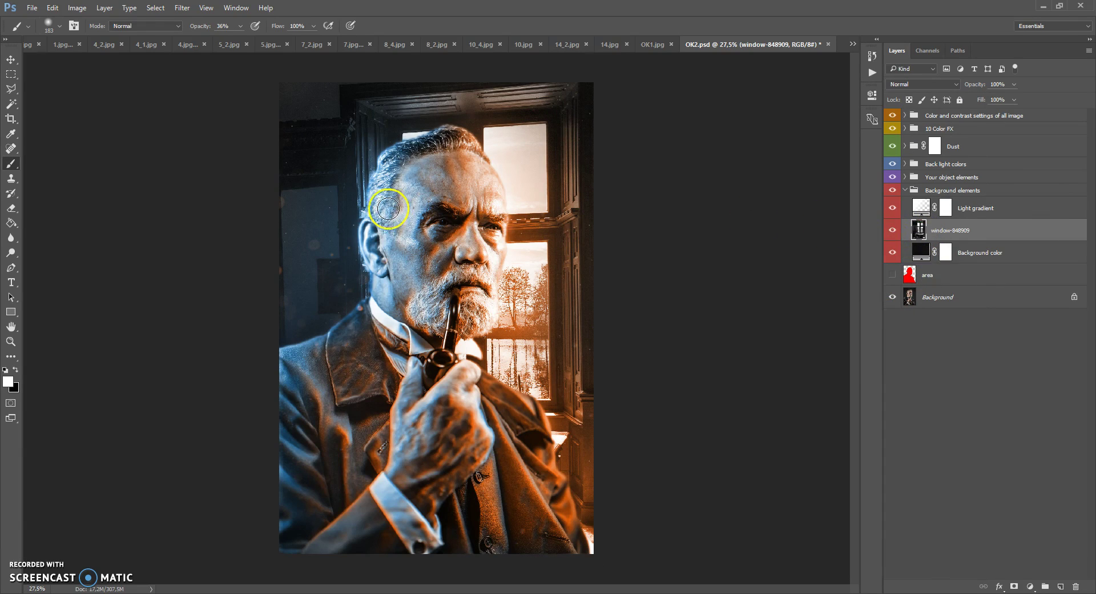
Step: Apply a Lens Blur with a radius of about 62 to the window layer and compare it with the unblurred version
{"action": "left_click", "coordinate": [182, 8]}
{"action": "mouse_move", "coordinate": [257, 134]}
{"action": "left_click", "coordinate": [365, 188]}
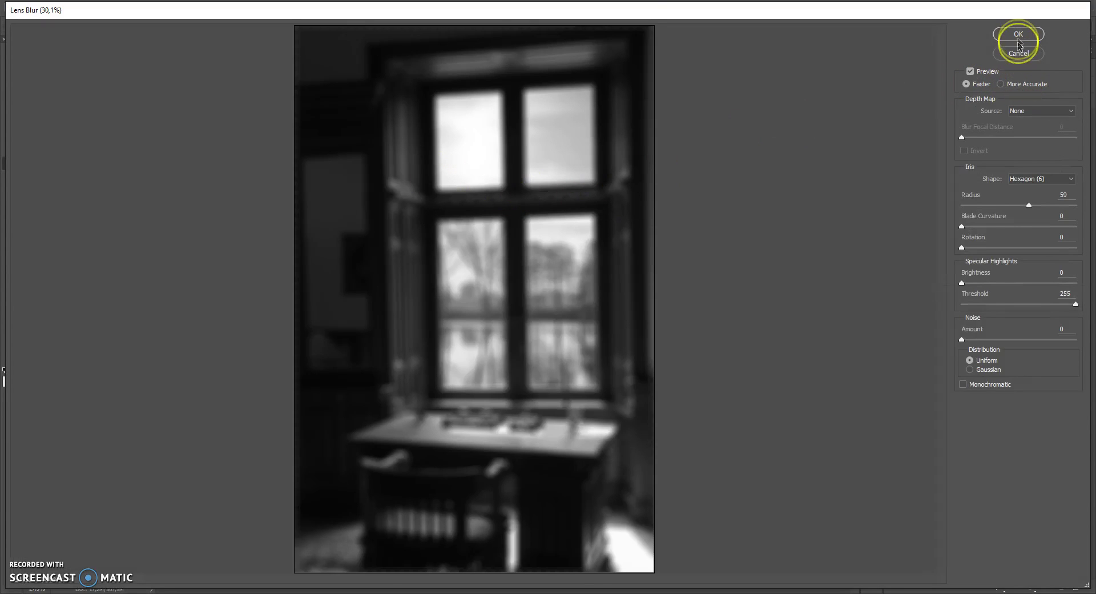
{"action": "left_click_drag", "start_coordinate": [1029, 205], "coordinate": [1024, 206]}
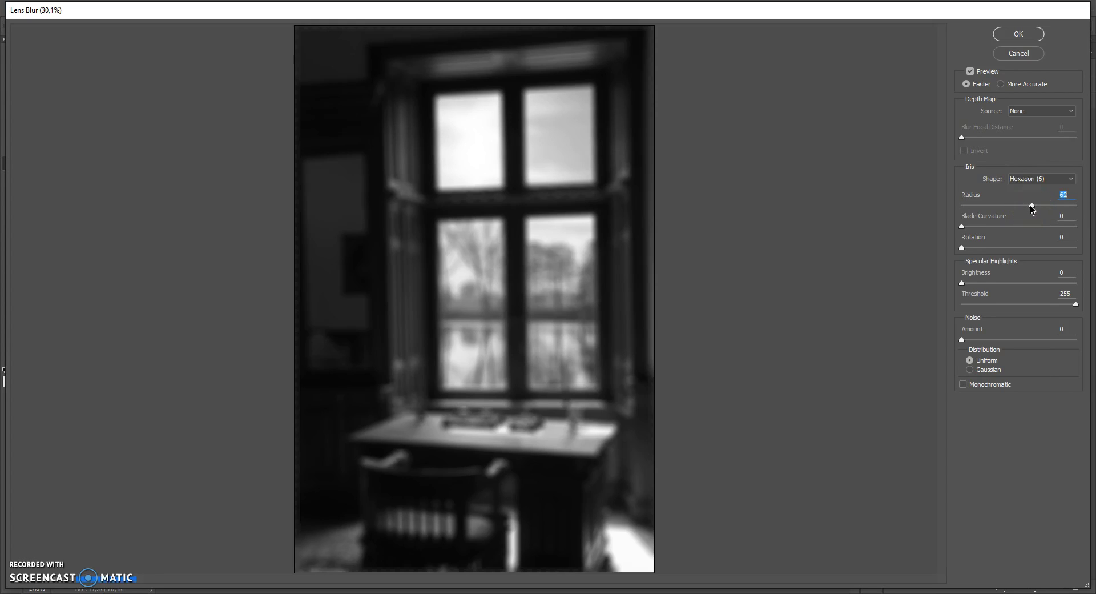
{"action": "left_click", "coordinate": [1018, 36]}
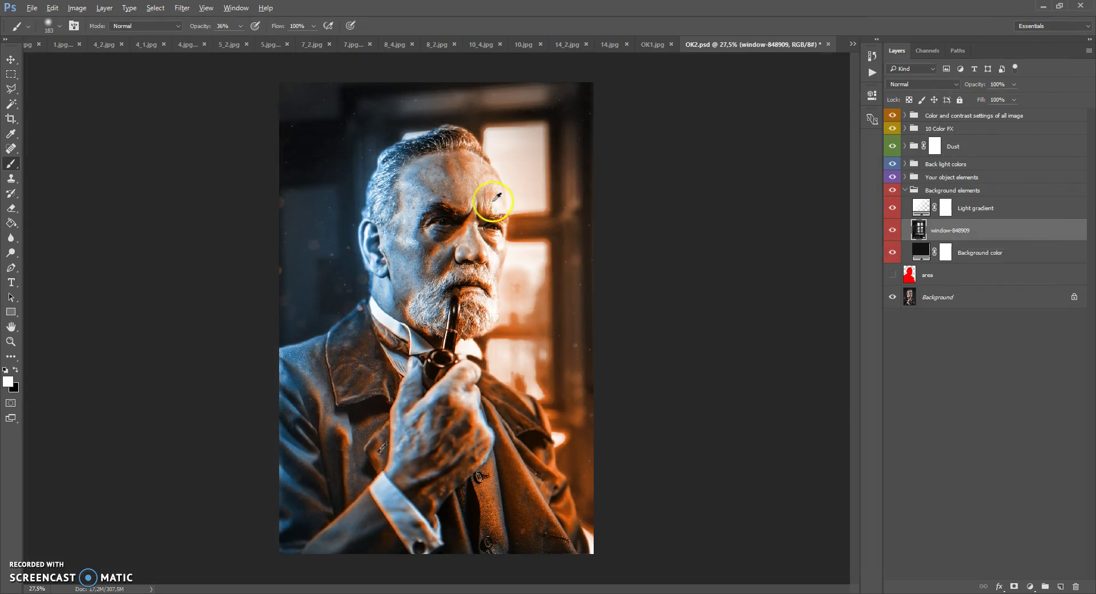
{"action": "key", "text": "ctrl+z"}
{"action": "key", "text": "ctrl+z"}
Step: Expand the 10 Color FX group and preview the effects Color 1 through Color 10 one at a time
{"action": "left_click", "coordinate": [11, 59]}
{"action": "left_click", "coordinate": [914, 129]}
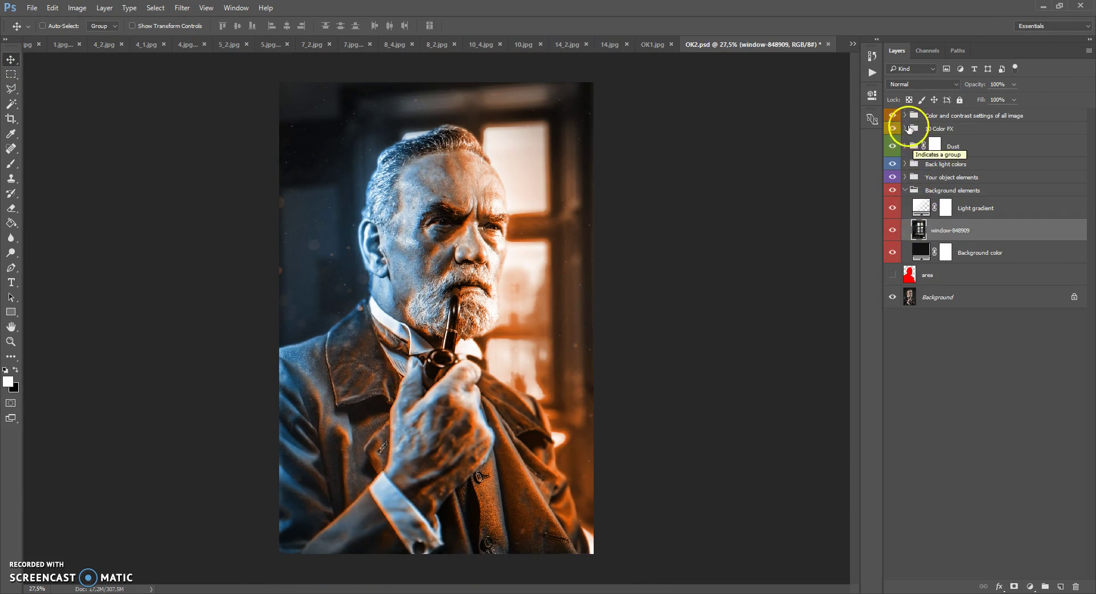
{"action": "left_click", "coordinate": [905, 129]}
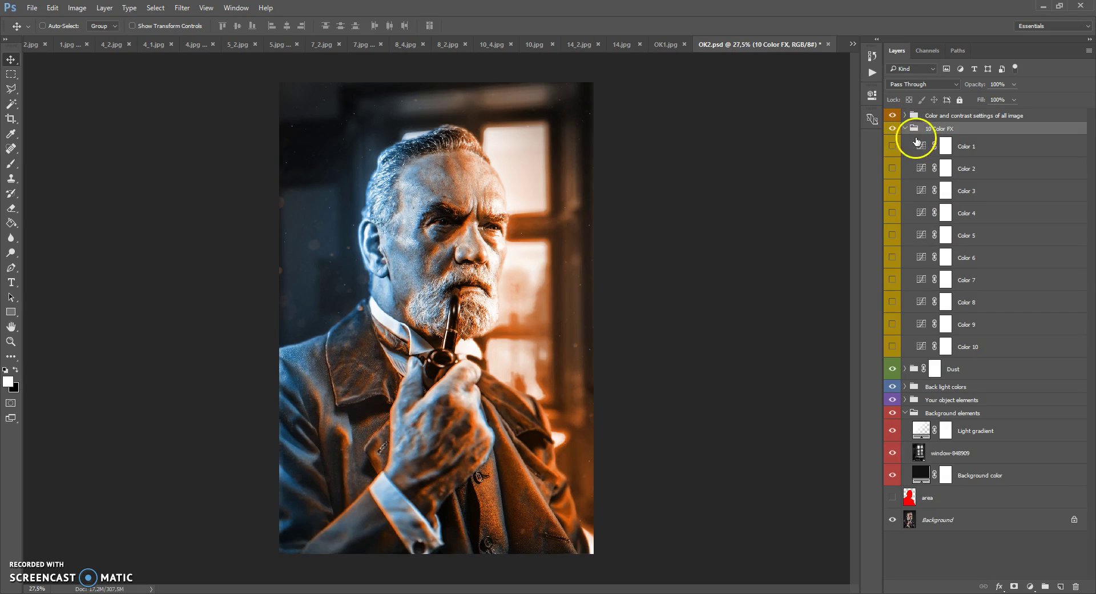
{"action": "left_click", "coordinate": [892, 146]}
{"action": "left_click", "coordinate": [893, 168]}
{"action": "left_click", "coordinate": [893, 190]}
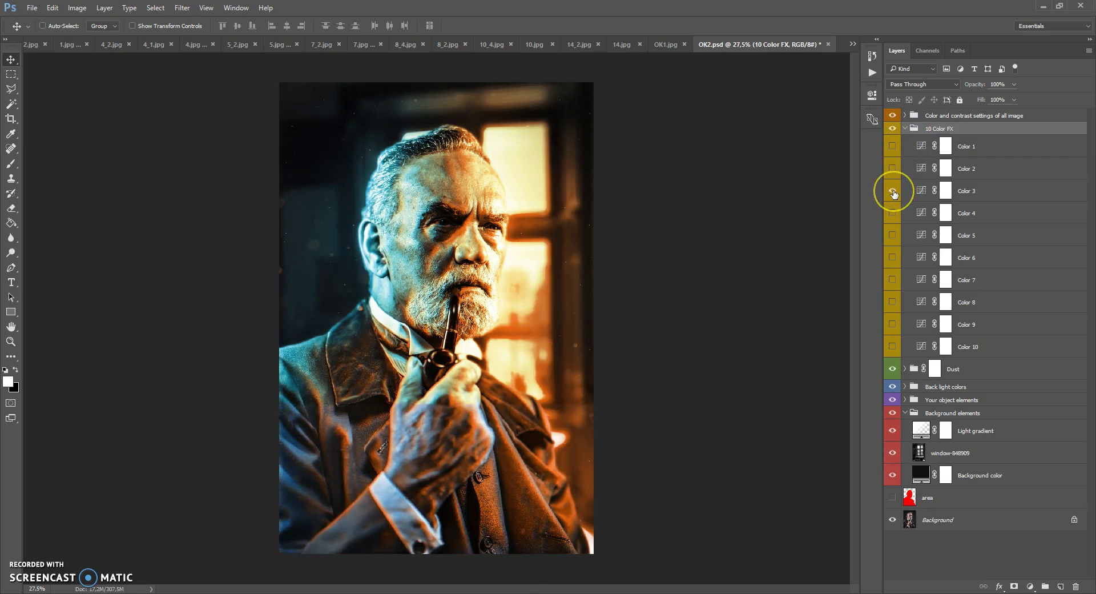
{"action": "left_click", "coordinate": [894, 194]}
{"action": "left_click", "coordinate": [893, 213]}
{"action": "left_click", "coordinate": [893, 213]}
{"action": "left_click", "coordinate": [893, 235]}
{"action": "left_click", "coordinate": [894, 242]}
{"action": "left_click", "coordinate": [893, 257]}
{"action": "left_click", "coordinate": [893, 257]}
{"action": "left_click", "coordinate": [892, 279]}
{"action": "left_click", "coordinate": [892, 281]}
{"action": "left_click", "coordinate": [892, 302]}
{"action": "left_click", "coordinate": [892, 302]}
{"action": "left_click", "coordinate": [892, 323]}
{"action": "left_click", "coordinate": [892, 324]}
{"action": "left_click", "coordinate": [892, 346]}
{"action": "left_click", "coordinate": [893, 346]}
Step: Turn on the Color 5 effect, collapse the 10 Color FX group and select the Color and contrast settings group
{"action": "left_click", "coordinate": [892, 234]}
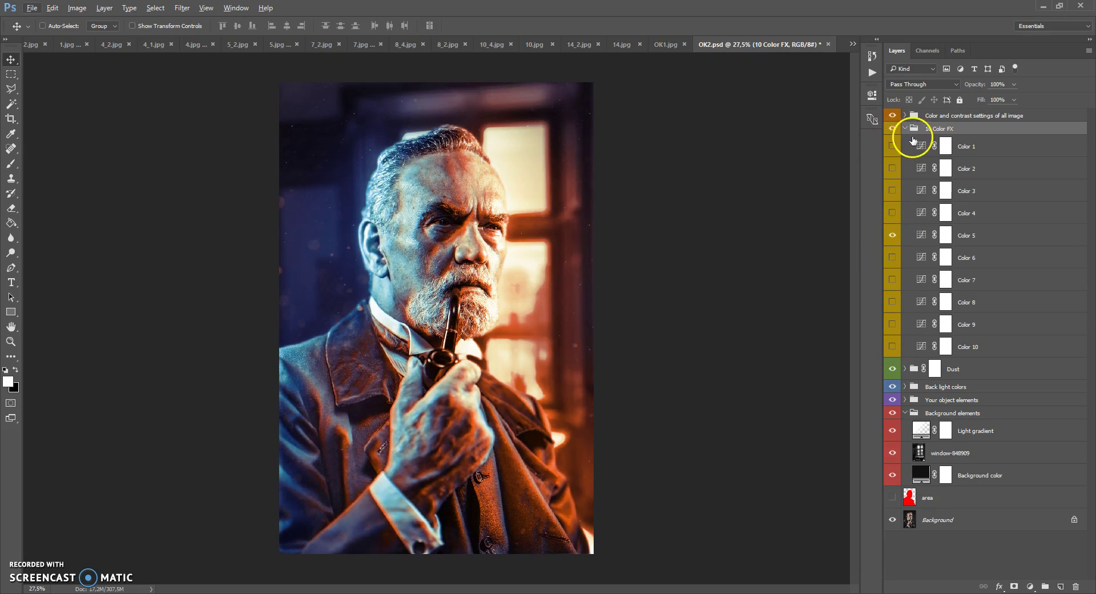
{"action": "left_click", "coordinate": [907, 128]}
{"action": "left_click", "coordinate": [914, 115]}
{"action": "key", "text": "ctrl+minus"}
{"action": "scroll", "coordinate": [451, 336], "scroll_direction": "up", "scroll_amount": 2}
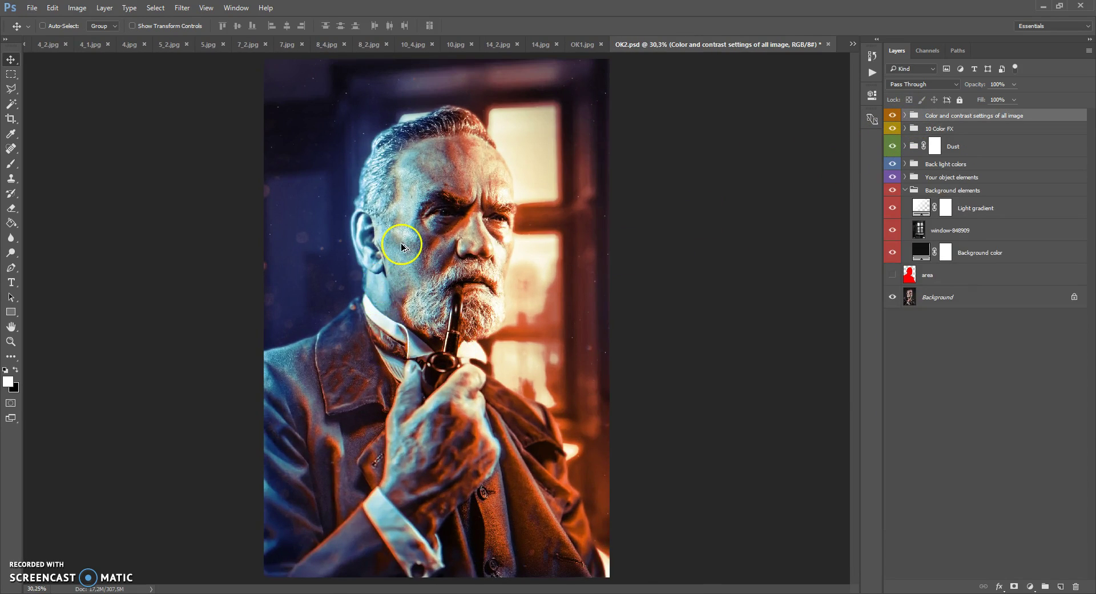
{"action": "scroll", "coordinate": [400, 245], "scroll_direction": "up", "scroll_amount": 1}
{"action": "scroll", "coordinate": [402, 245], "scroll_direction": "down", "scroll_amount": 2}
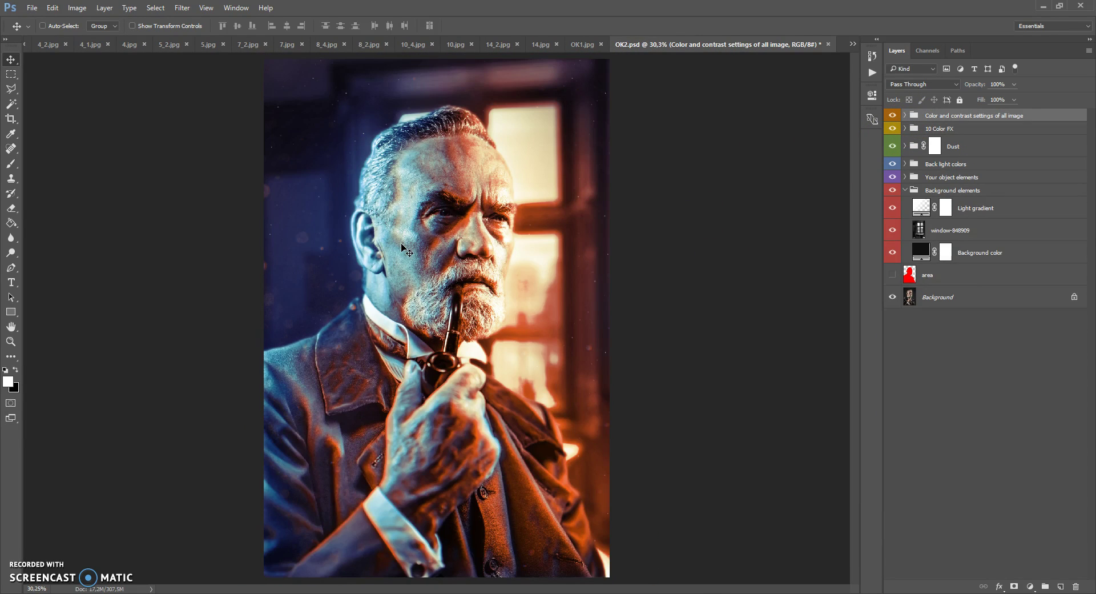